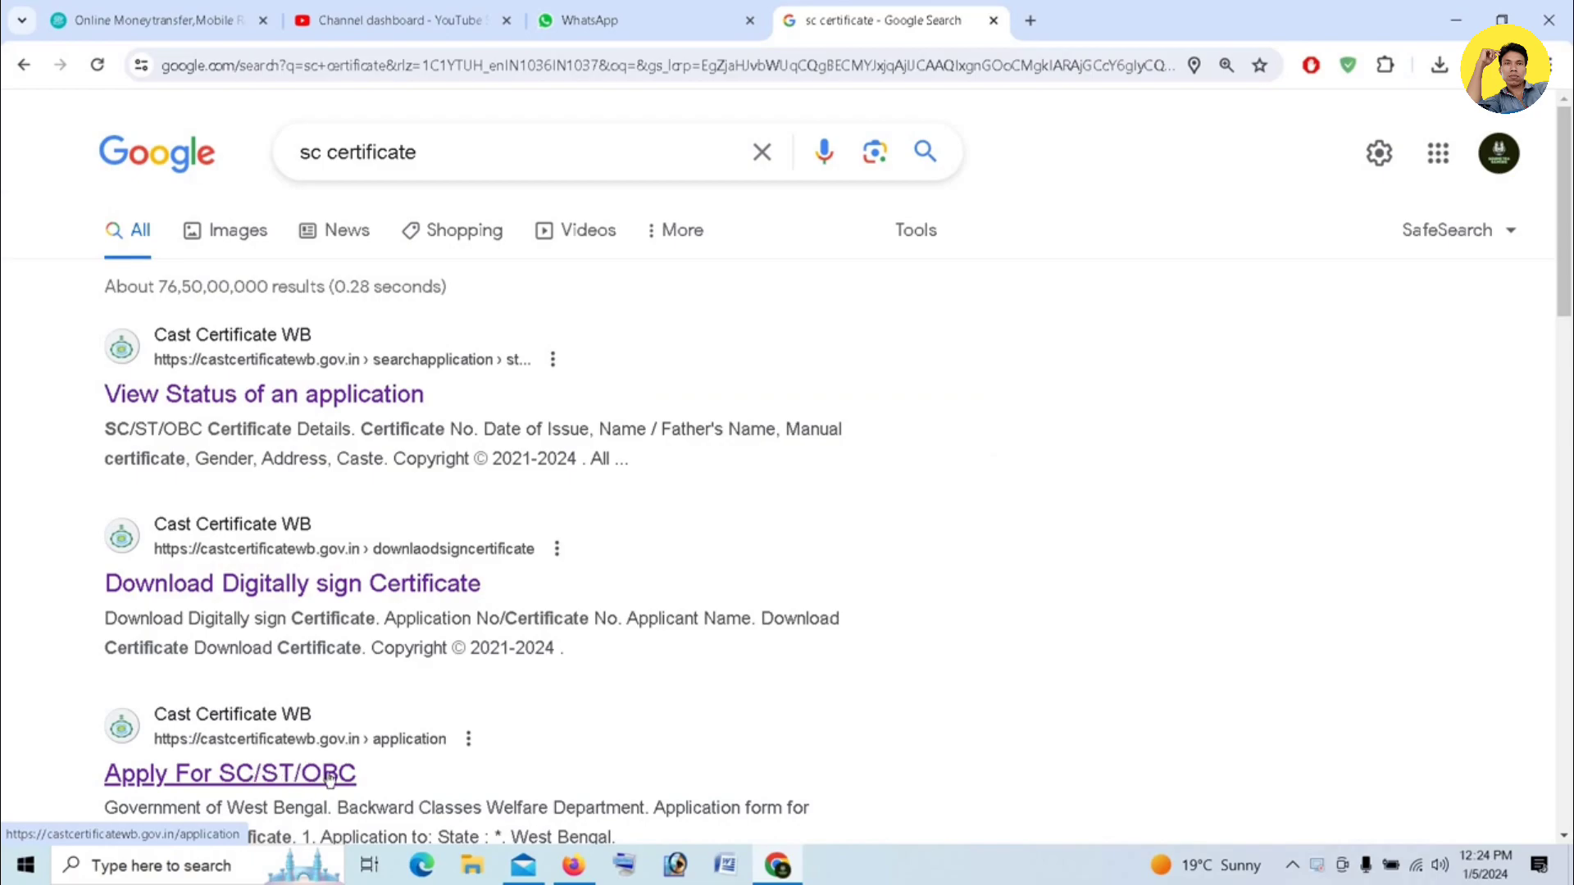
- Open the Apply For SC/ST/OBC application form from the search results
click(327, 781)
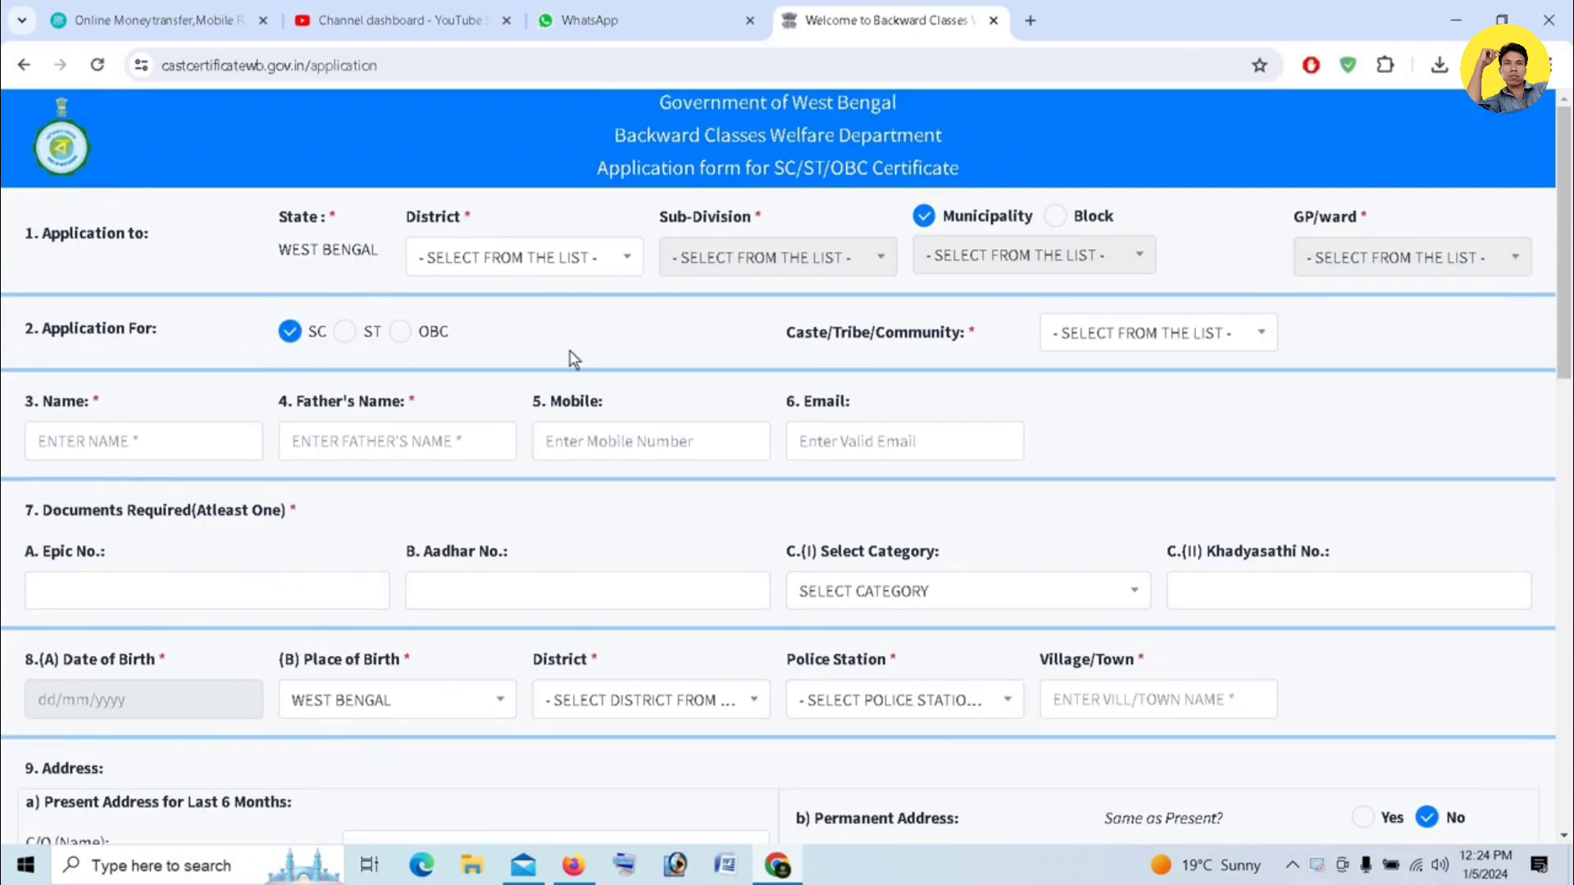
- Set the application district to JALPAIGURI
click(617, 260)
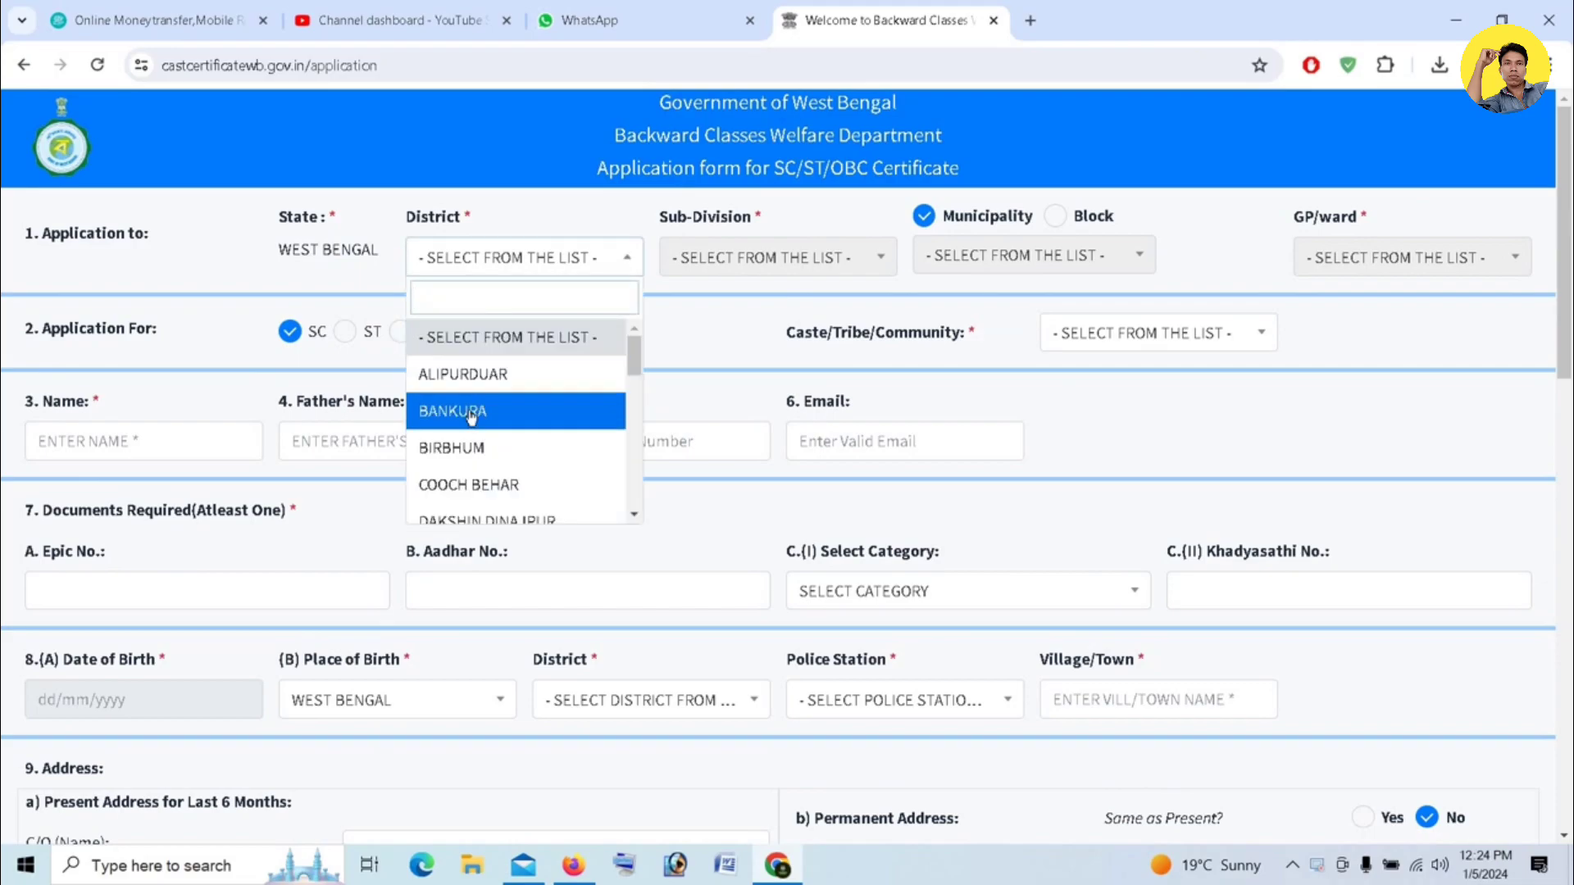
scroll(467, 414, down, 3)
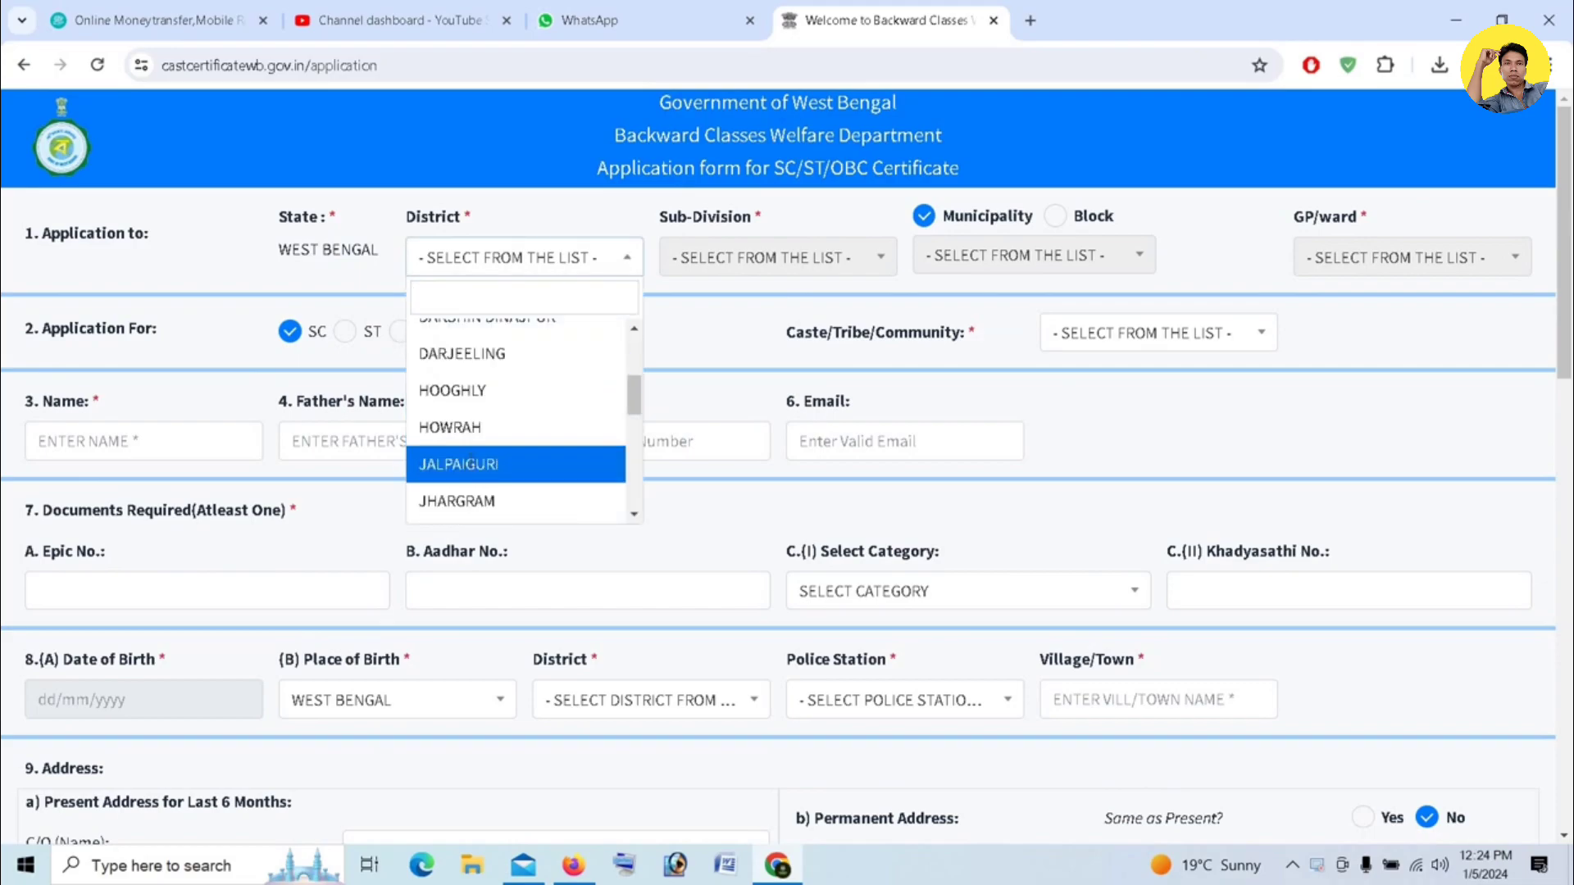
click(471, 464)
- Choose MAL as the sub-division
click(857, 261)
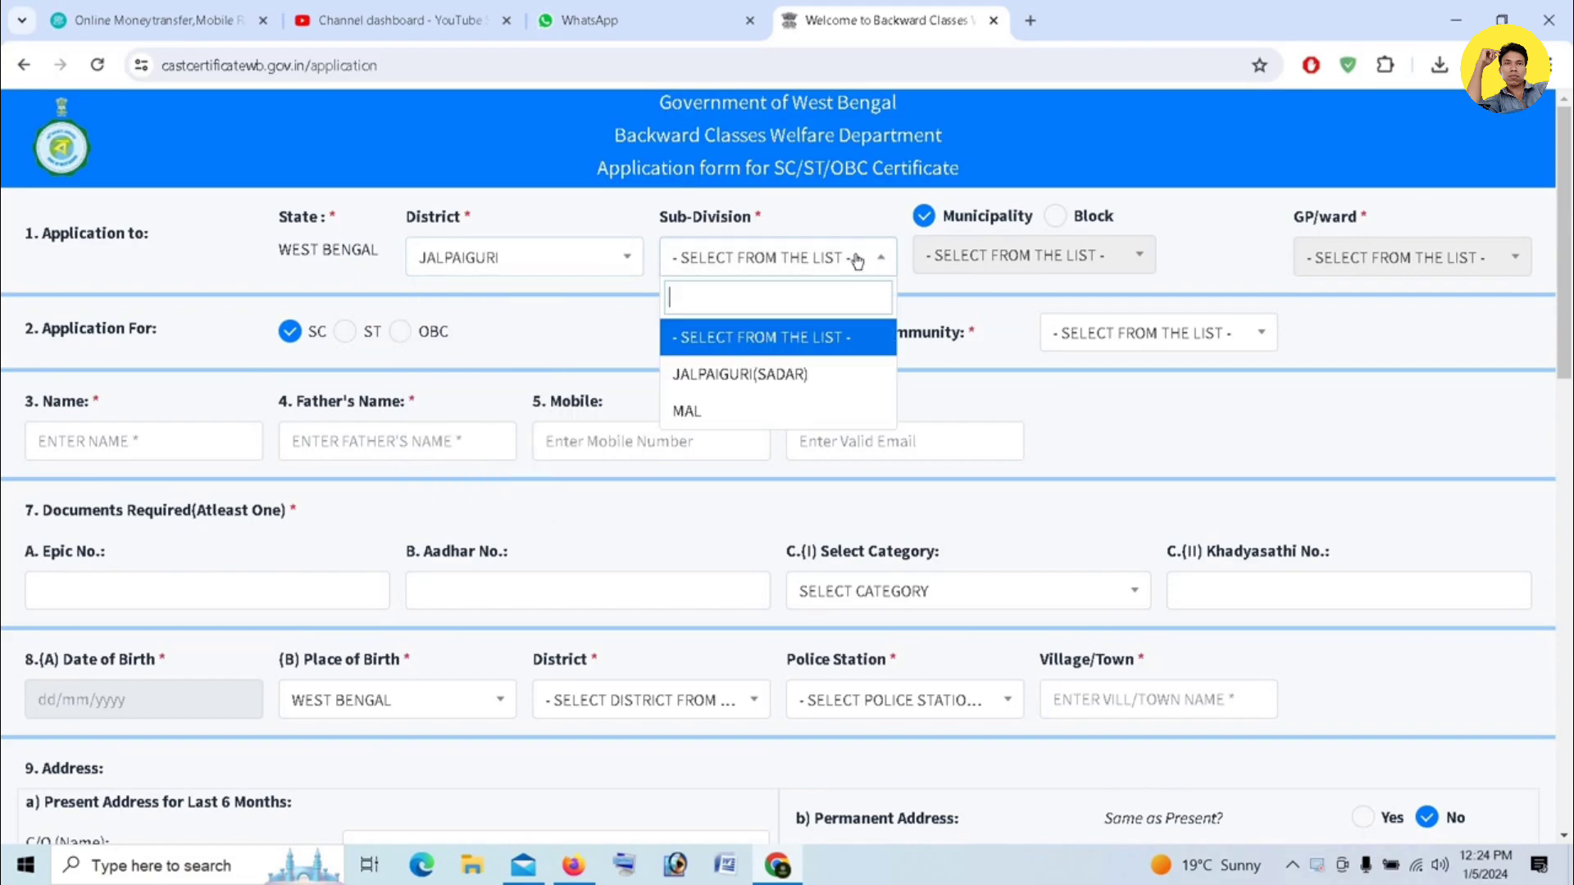
click(735, 411)
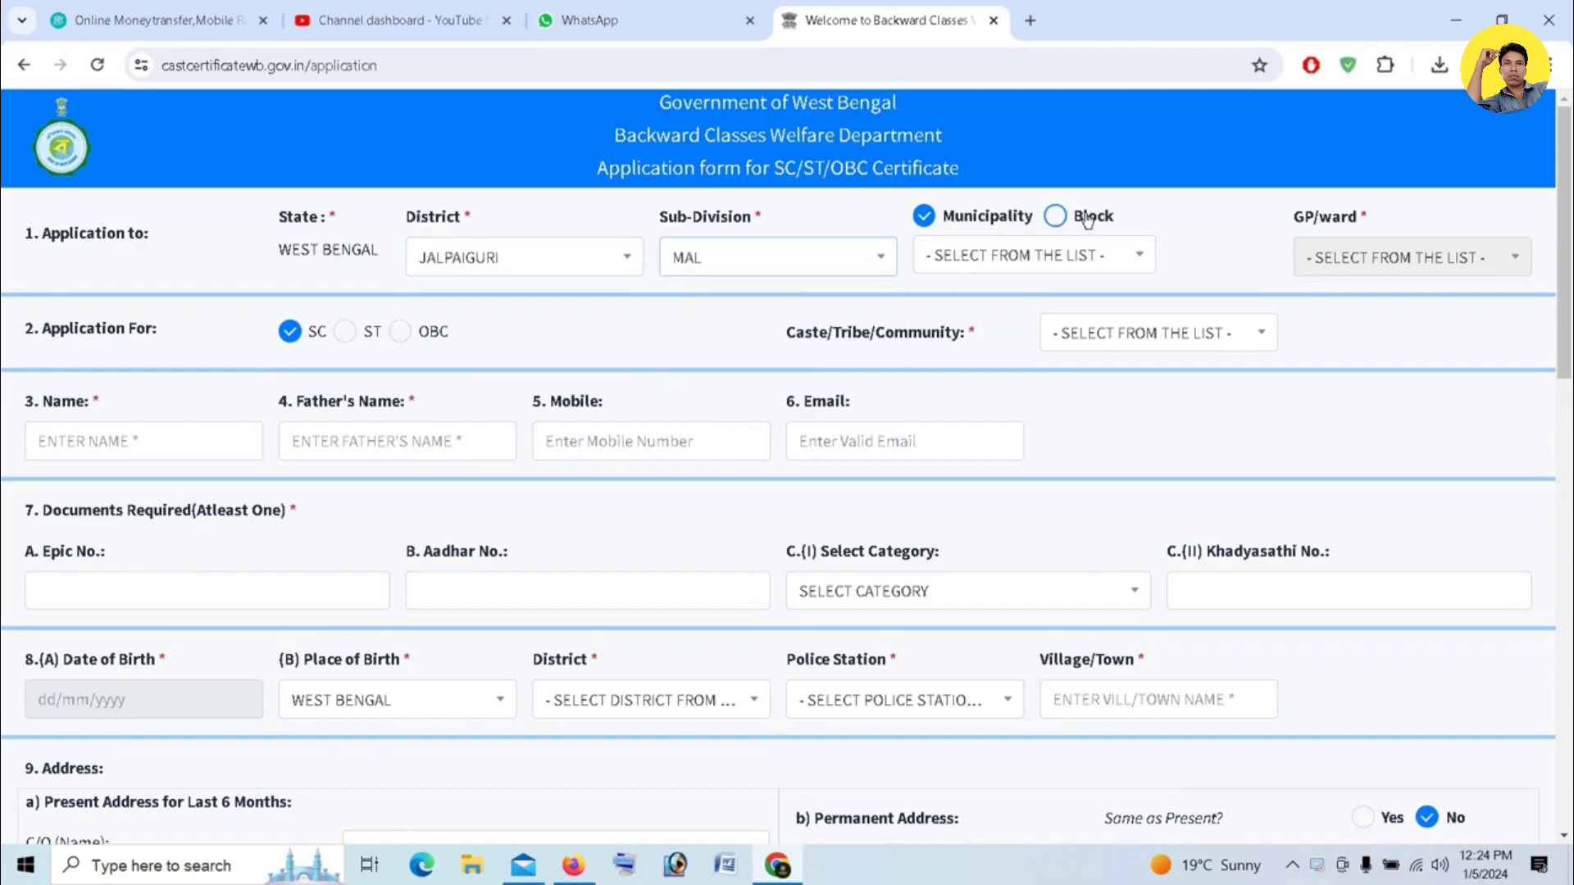
- Switch the area type to Block and select the KRANTI block
click(1056, 215)
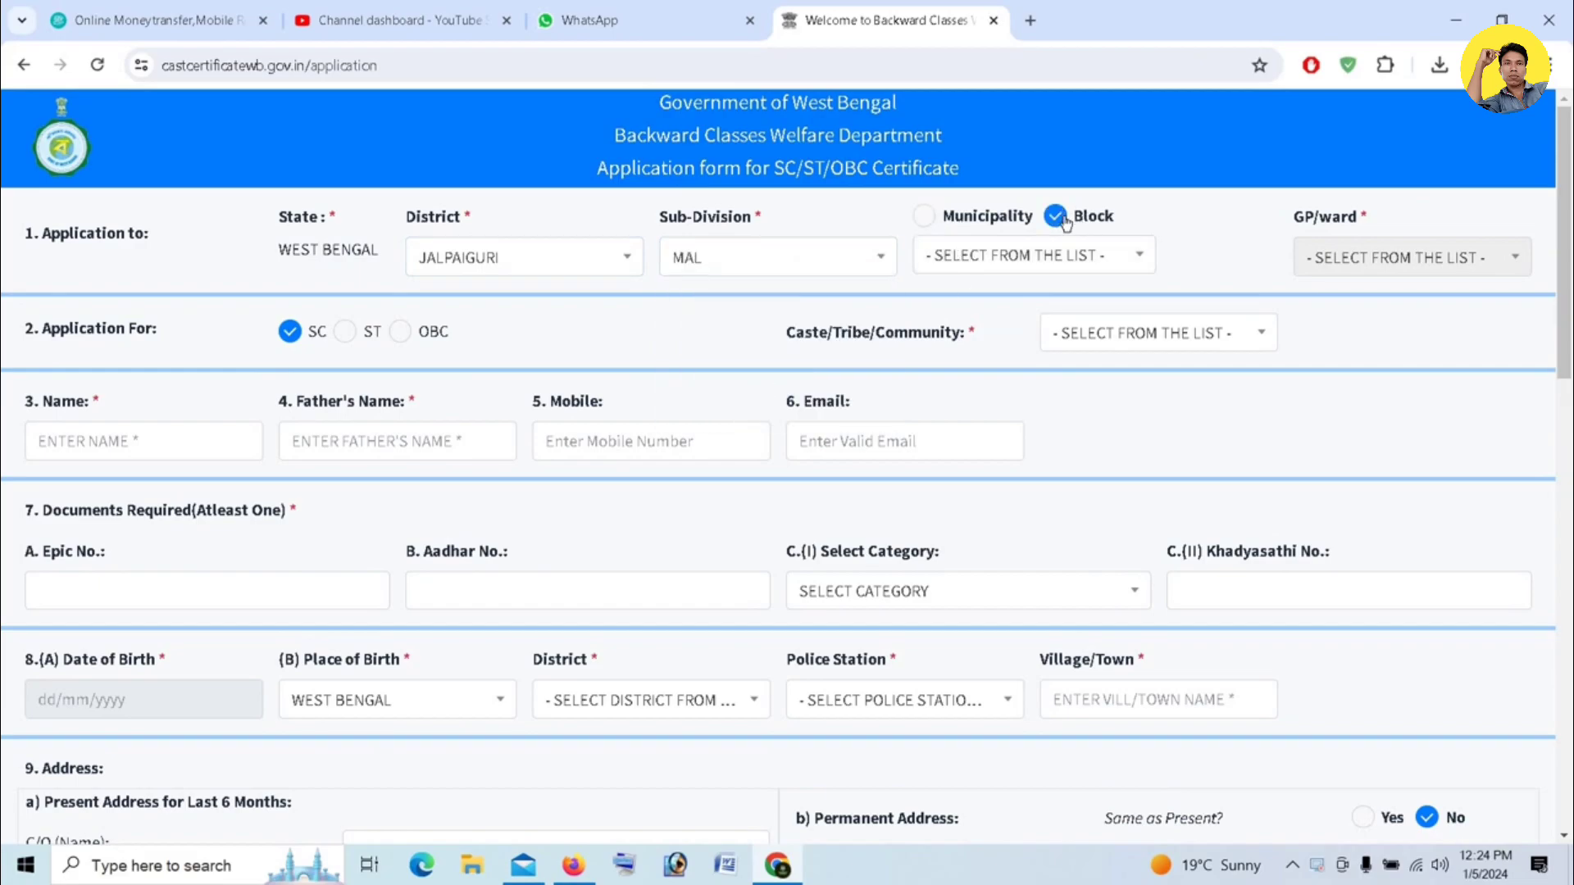
click(1102, 254)
click(989, 373)
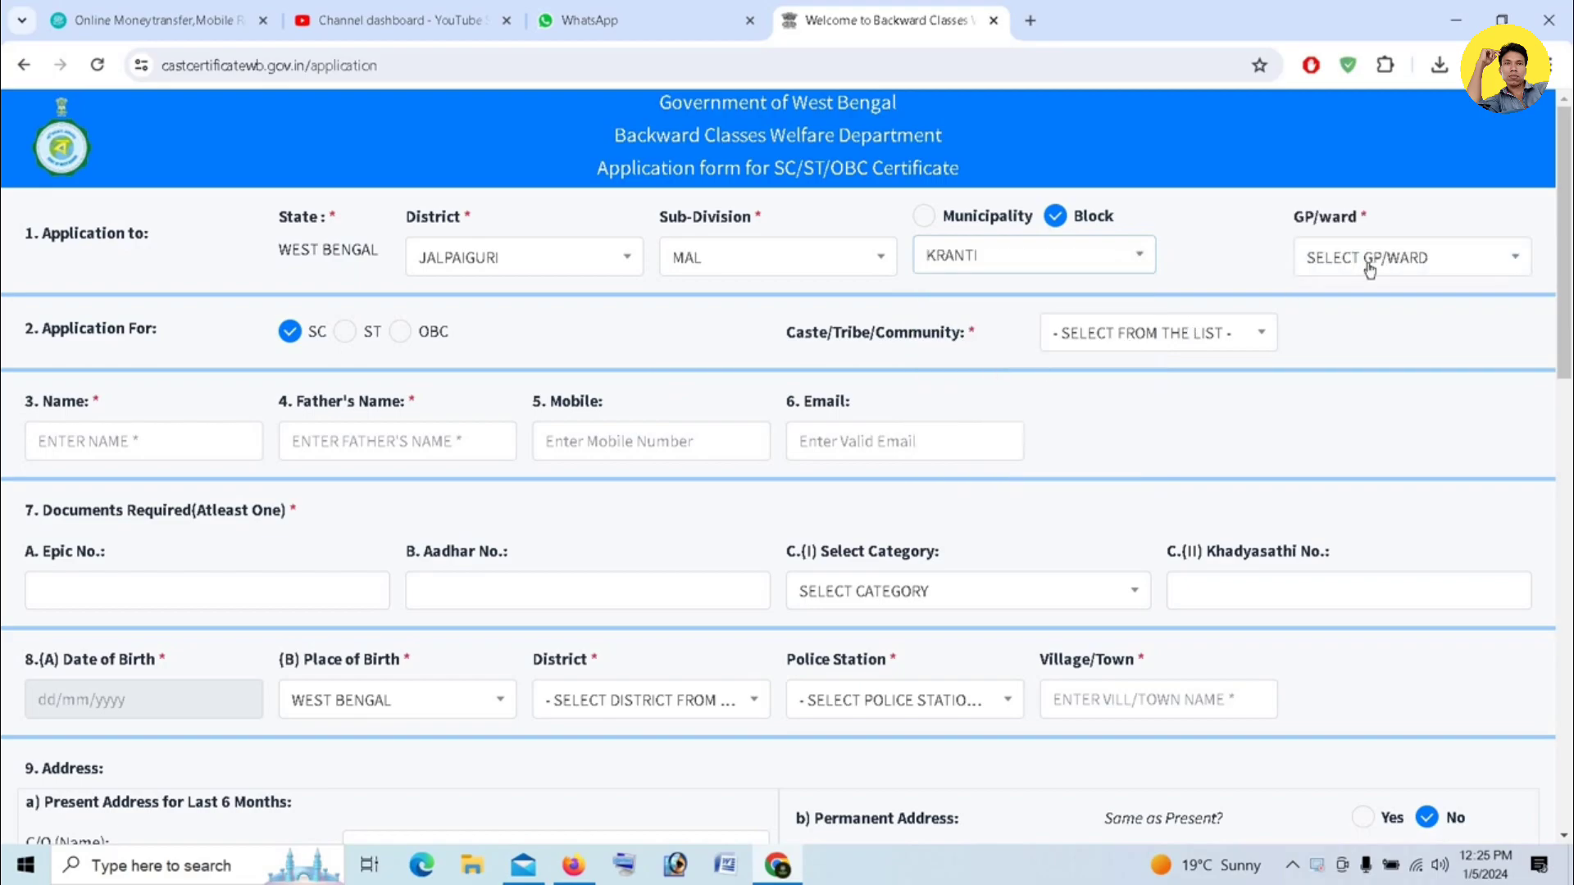
- Set the GP/ward to MOULANI
click(1375, 261)
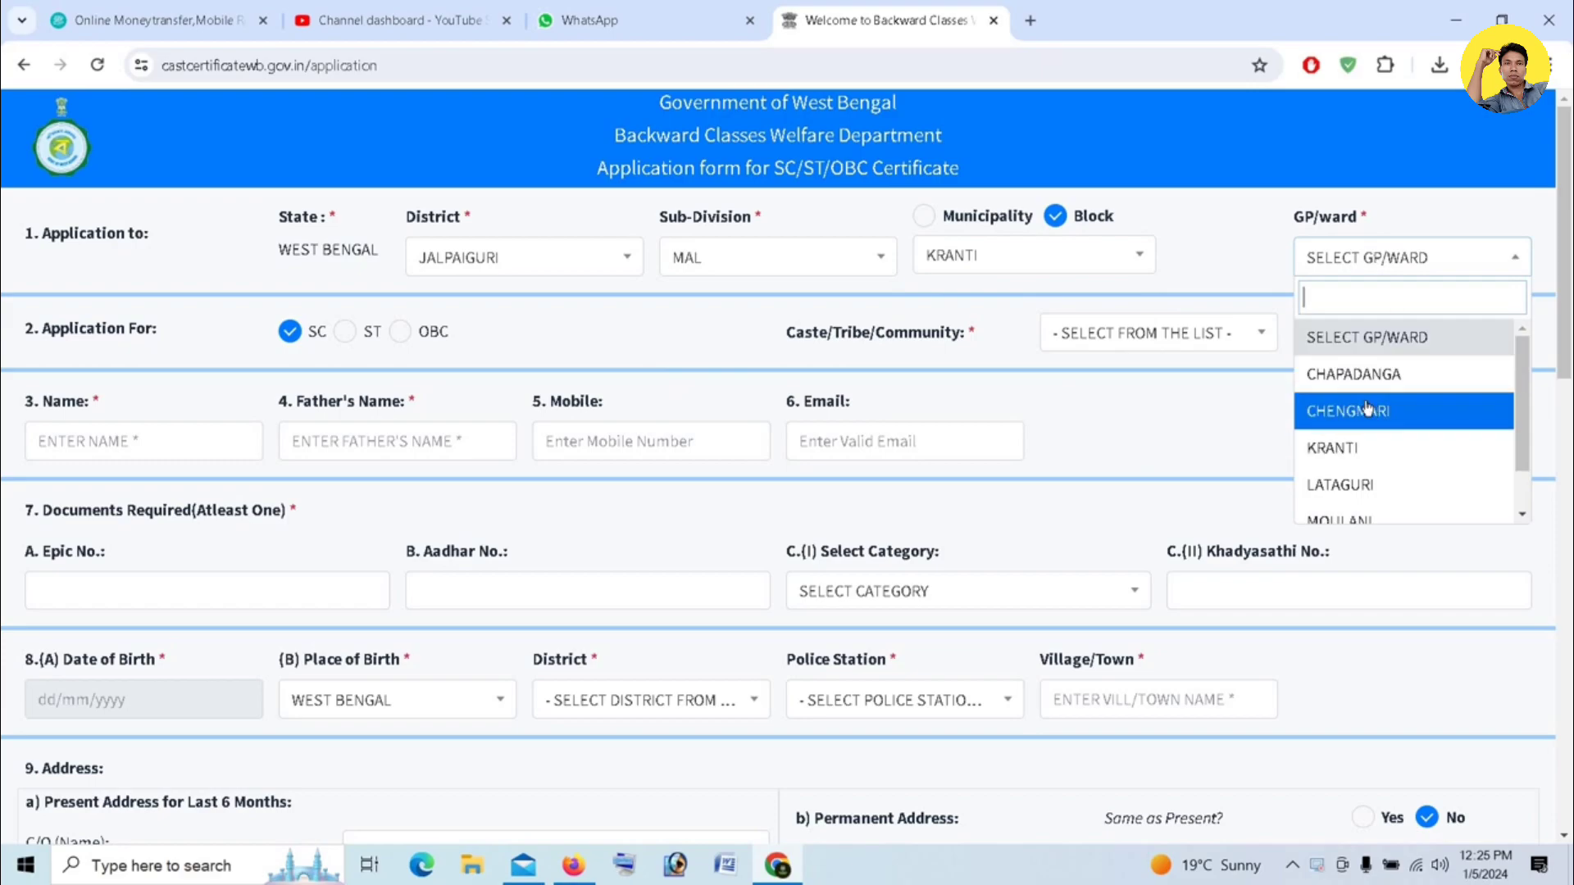
scroll(1382, 435, down, 1)
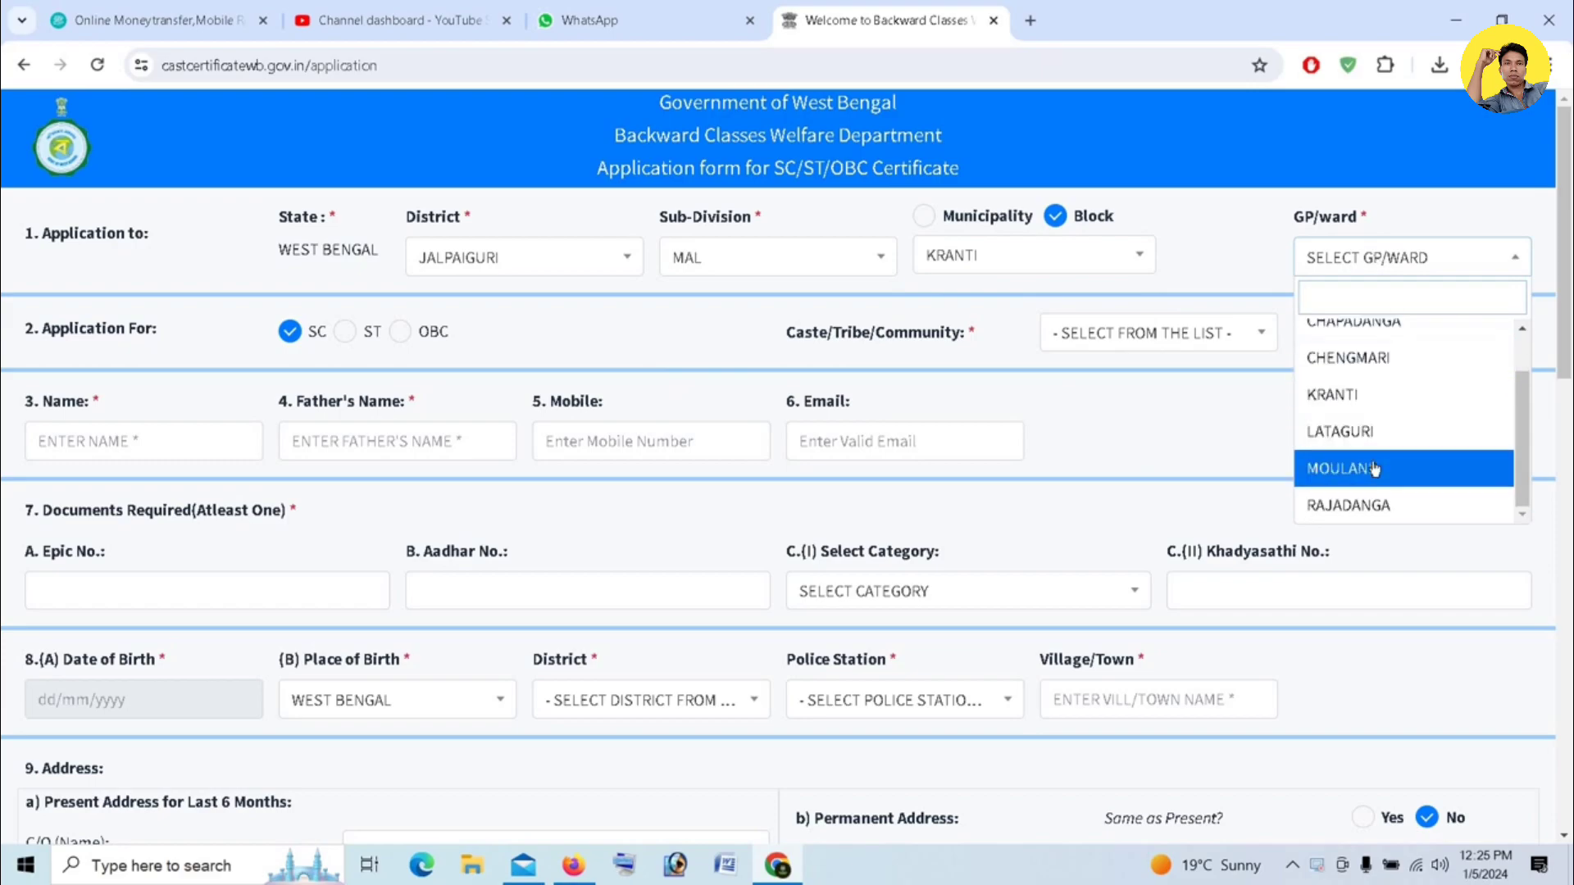
click(1375, 467)
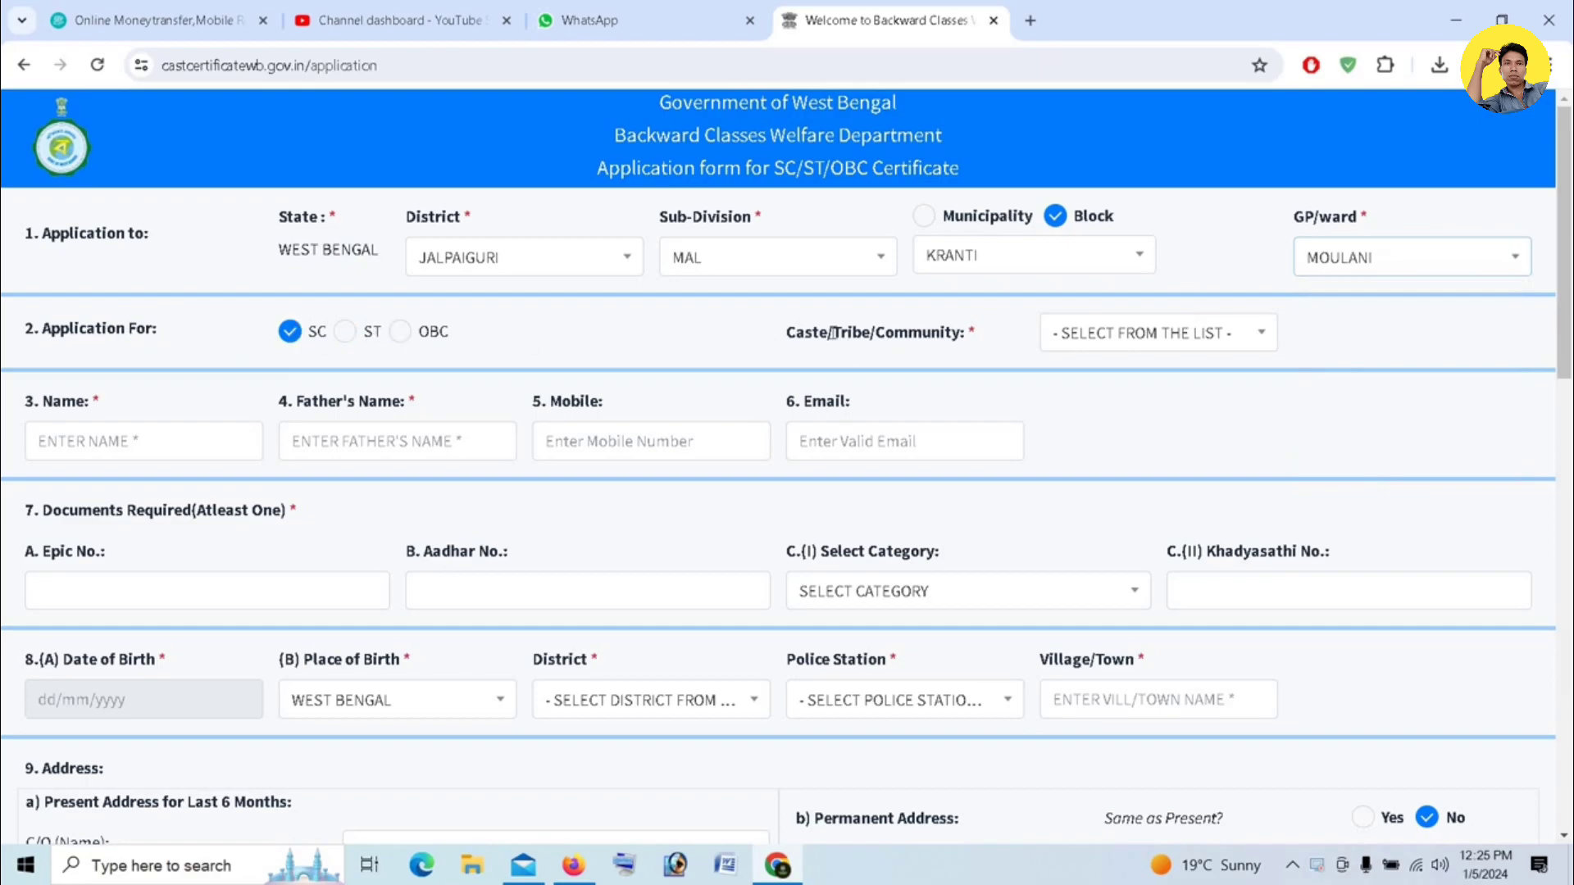
- Search the caste list for RAJ and select RAJBANSHI as the caste/community
click(1144, 334)
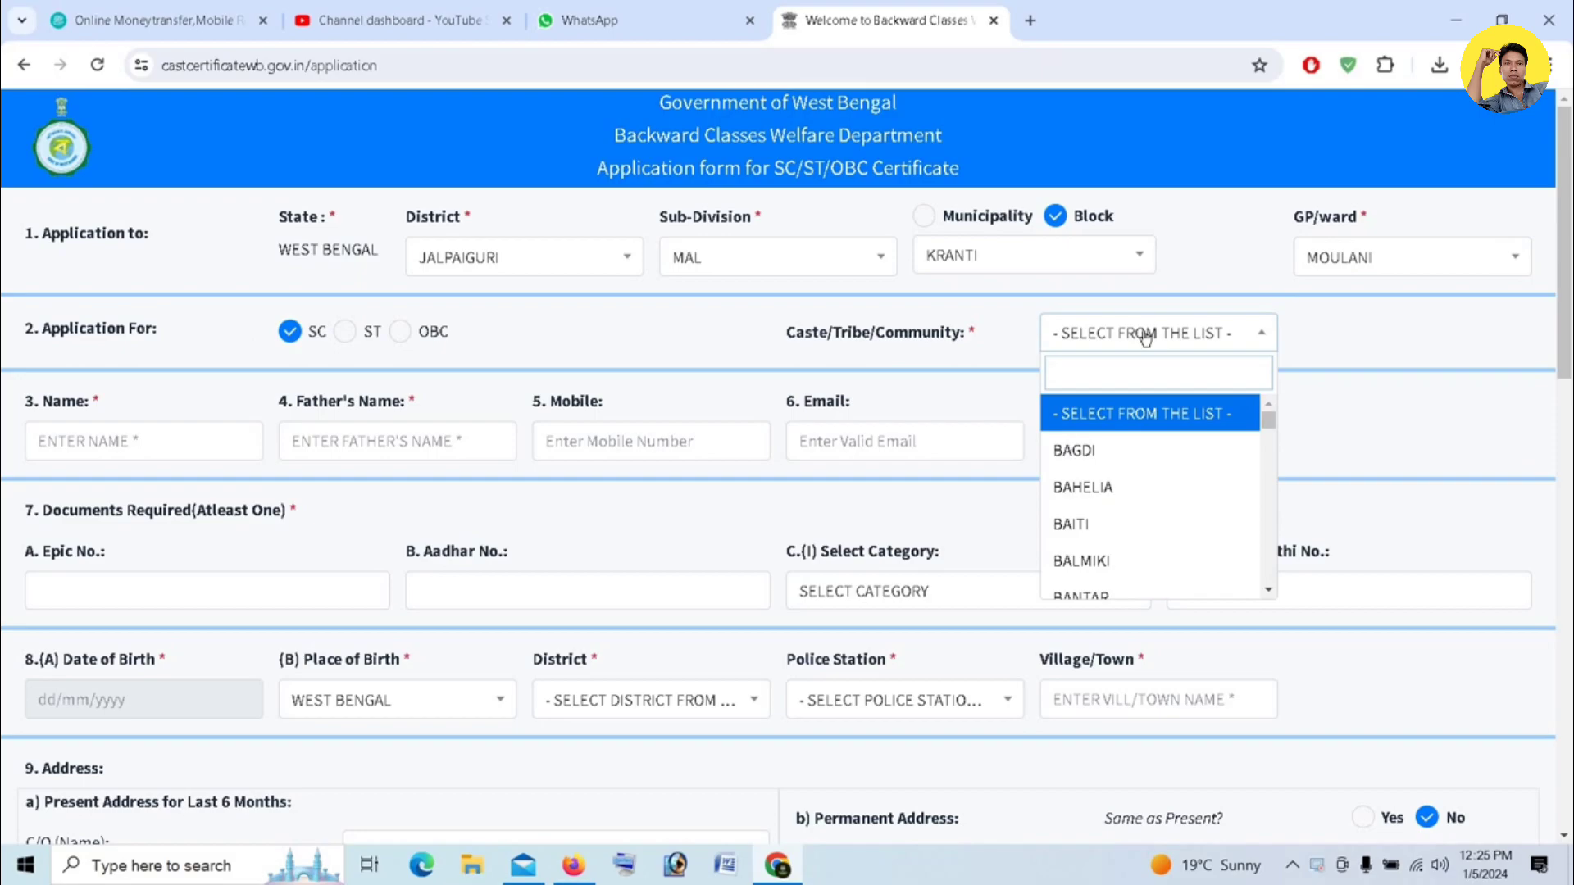
text(RA)
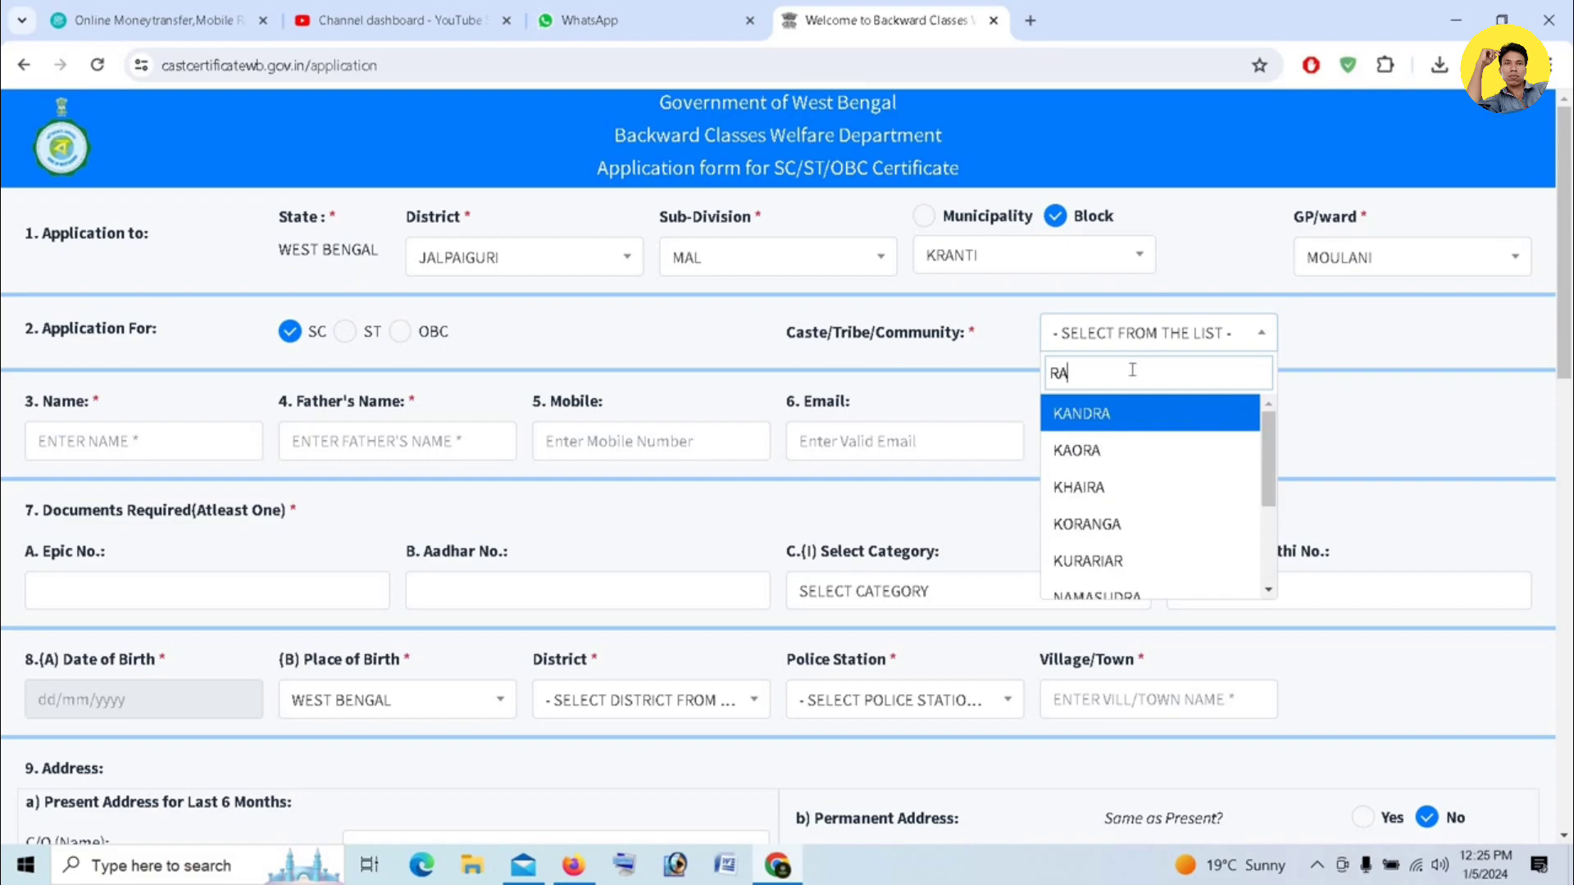
text(J)
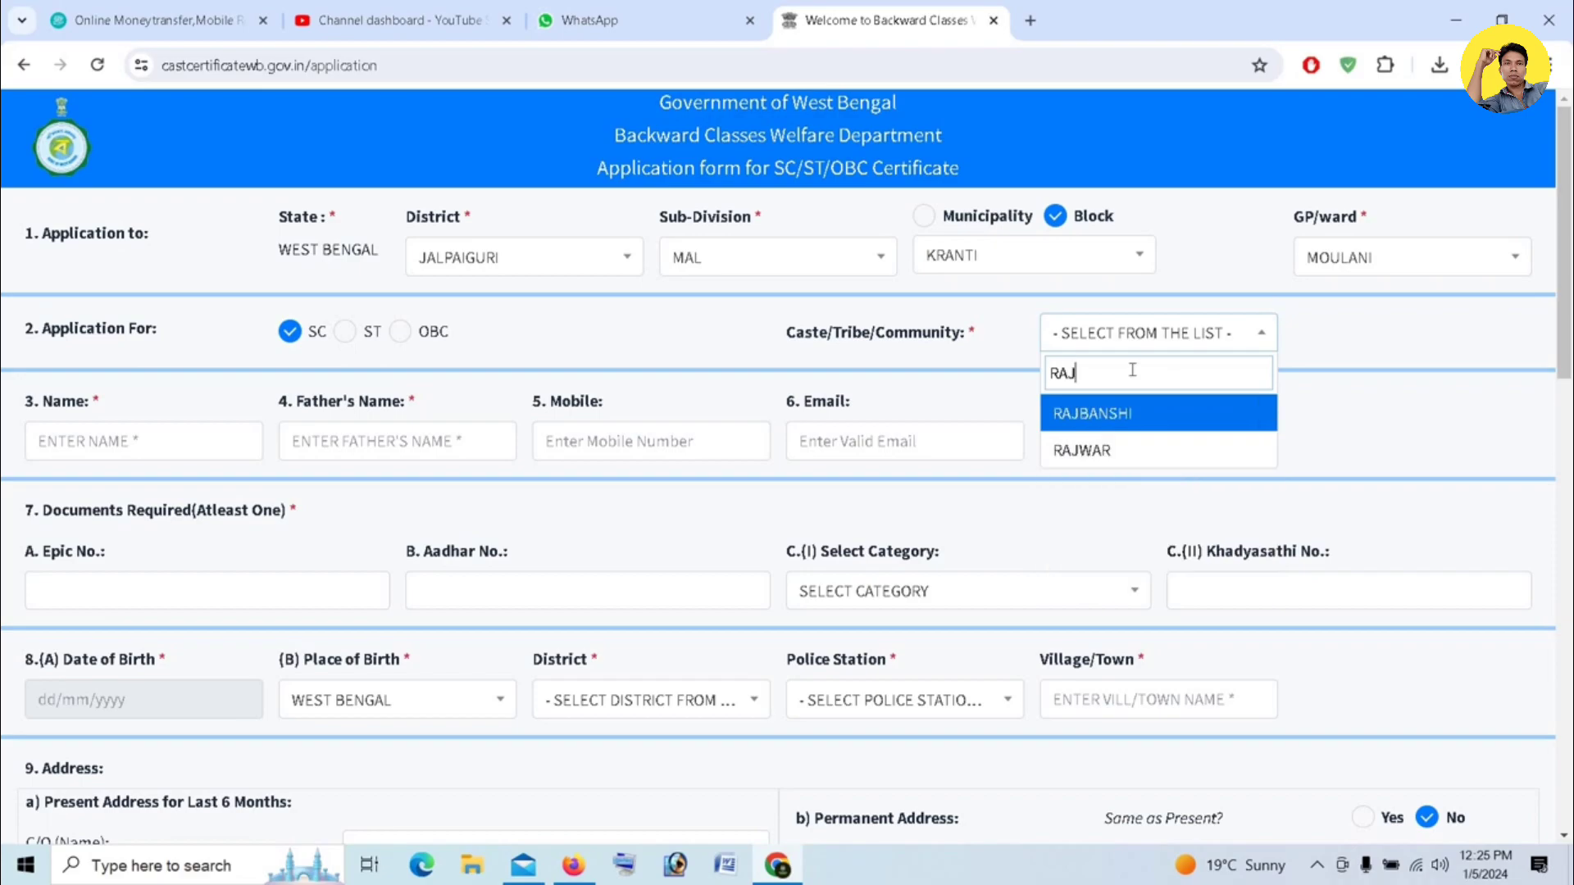
click(1116, 416)
- Enter the applicant's name, father's name, mobile number and e-mail address
click(78, 443)
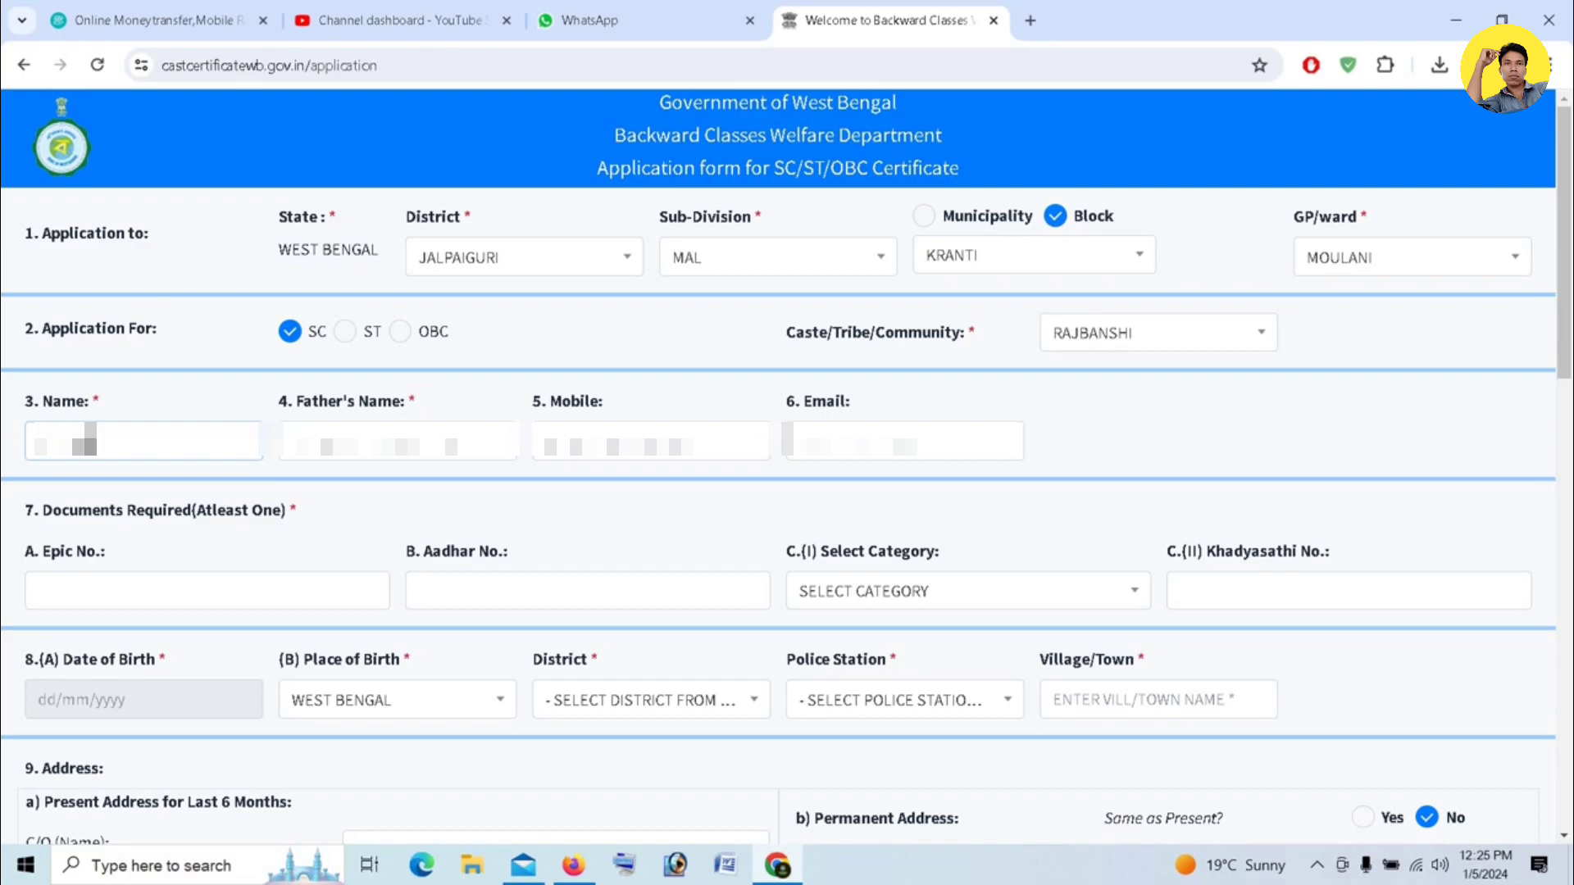
text(??)
key(Tab)
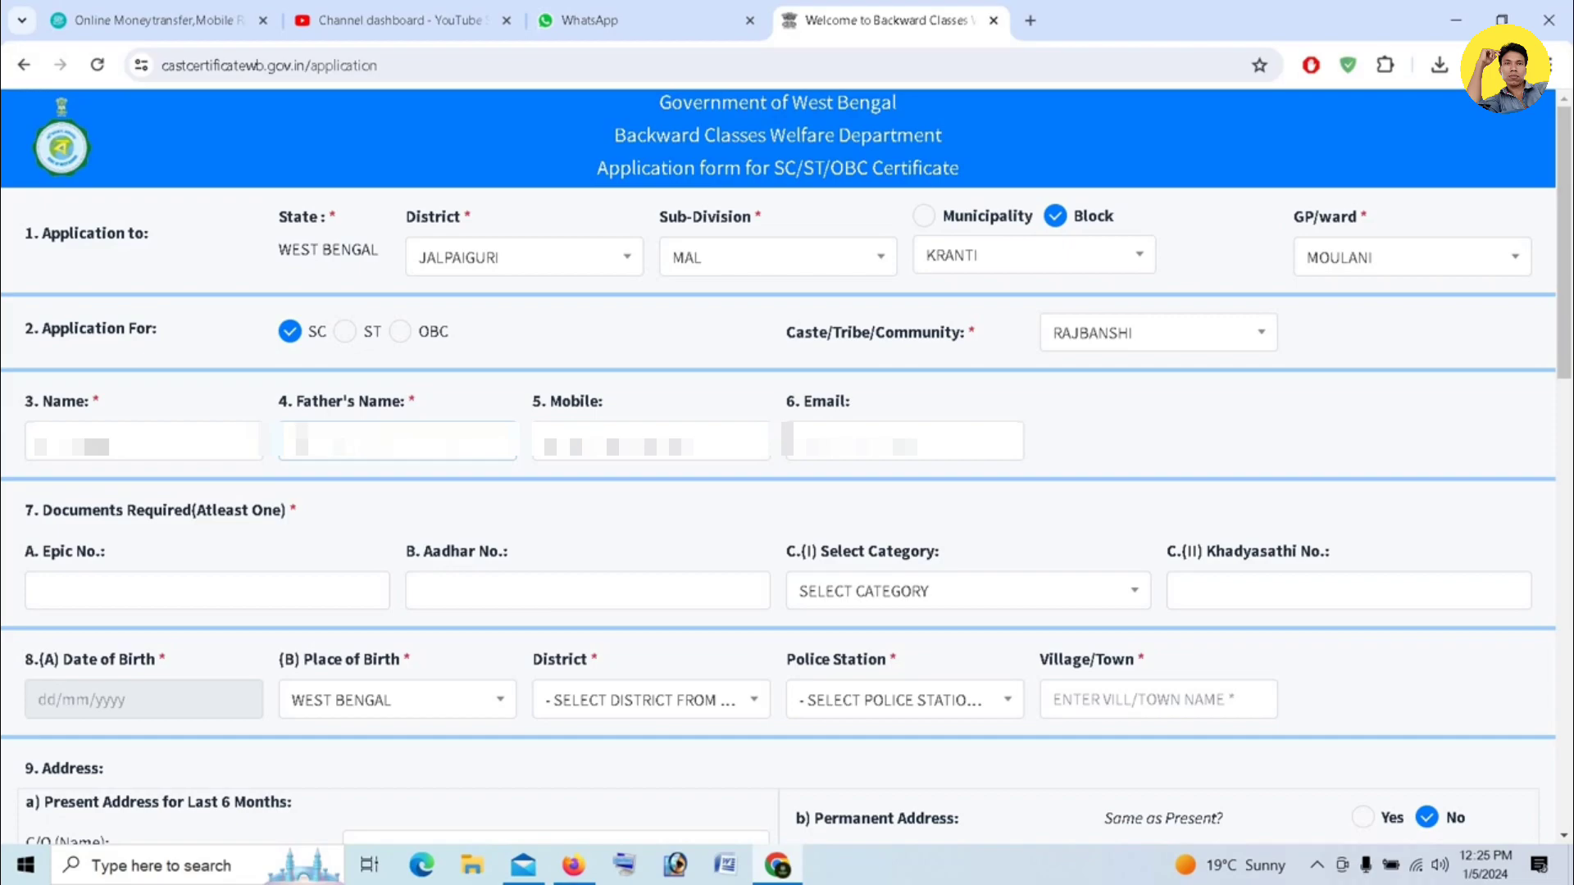
- Enter the applicant's Aadhaar number in the documents section
scroll(521, 492, down, 1)
click(521, 492)
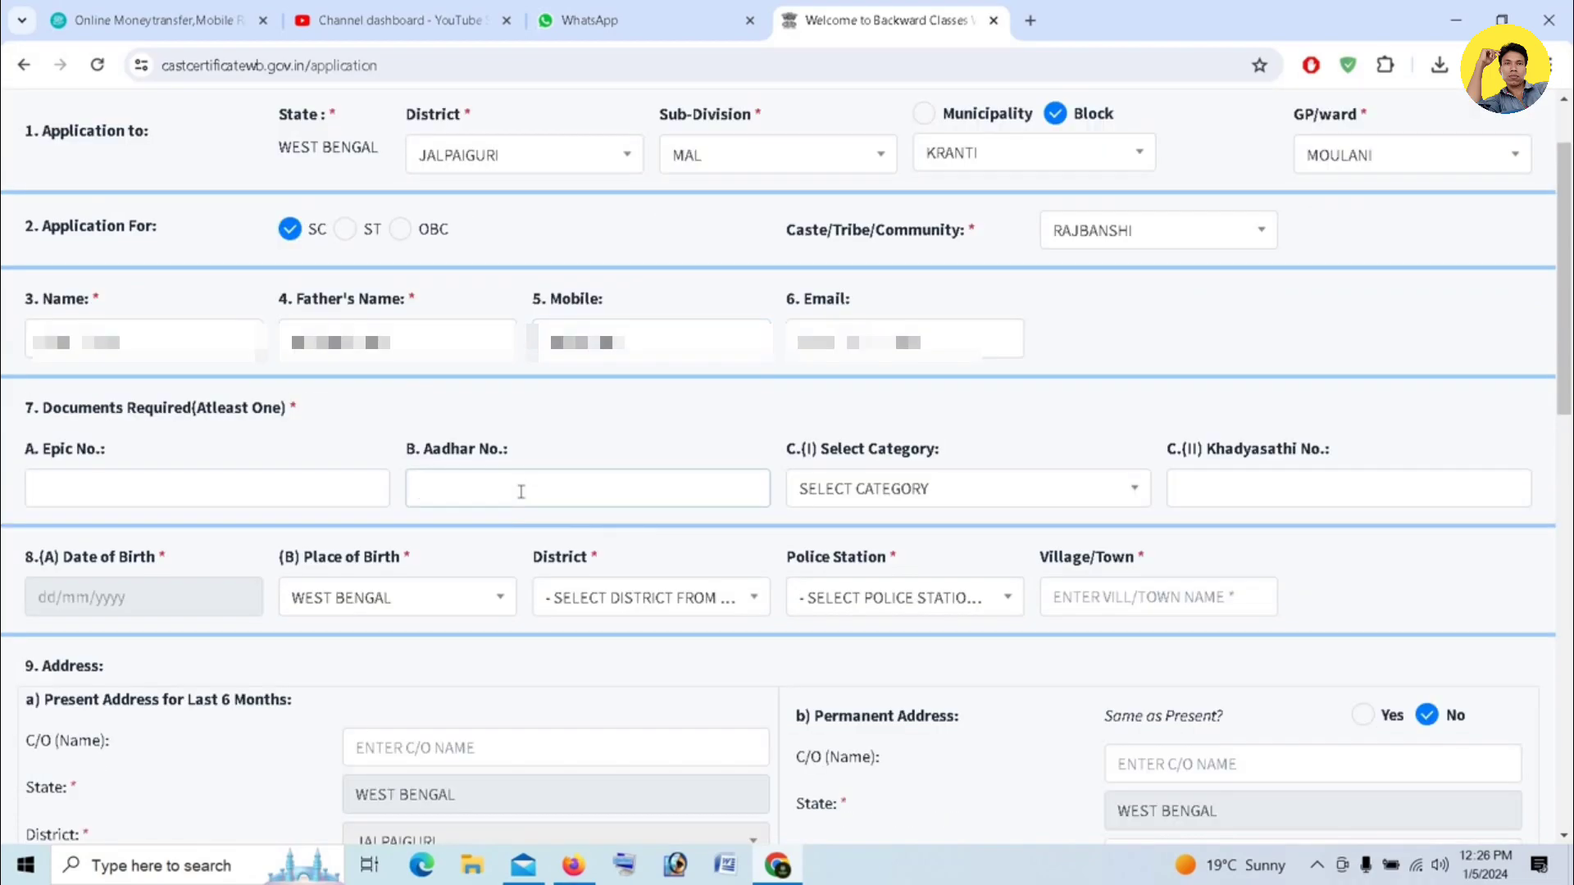
text(1)
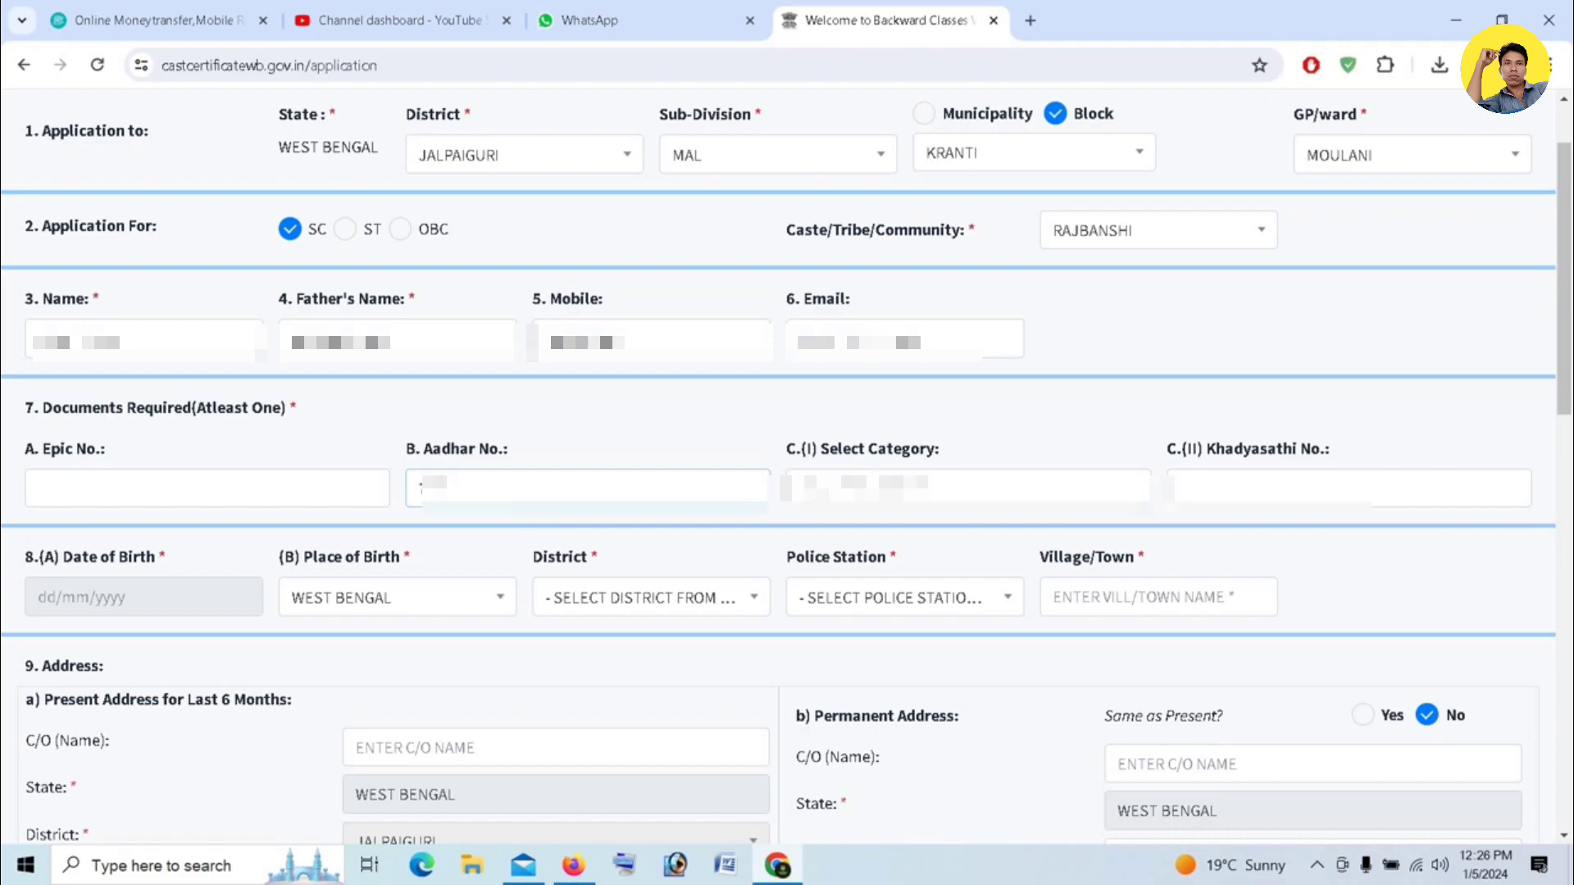
text(111)
- Choose the SPHH ration category and enter the Khadyasathi number
click(967, 492)
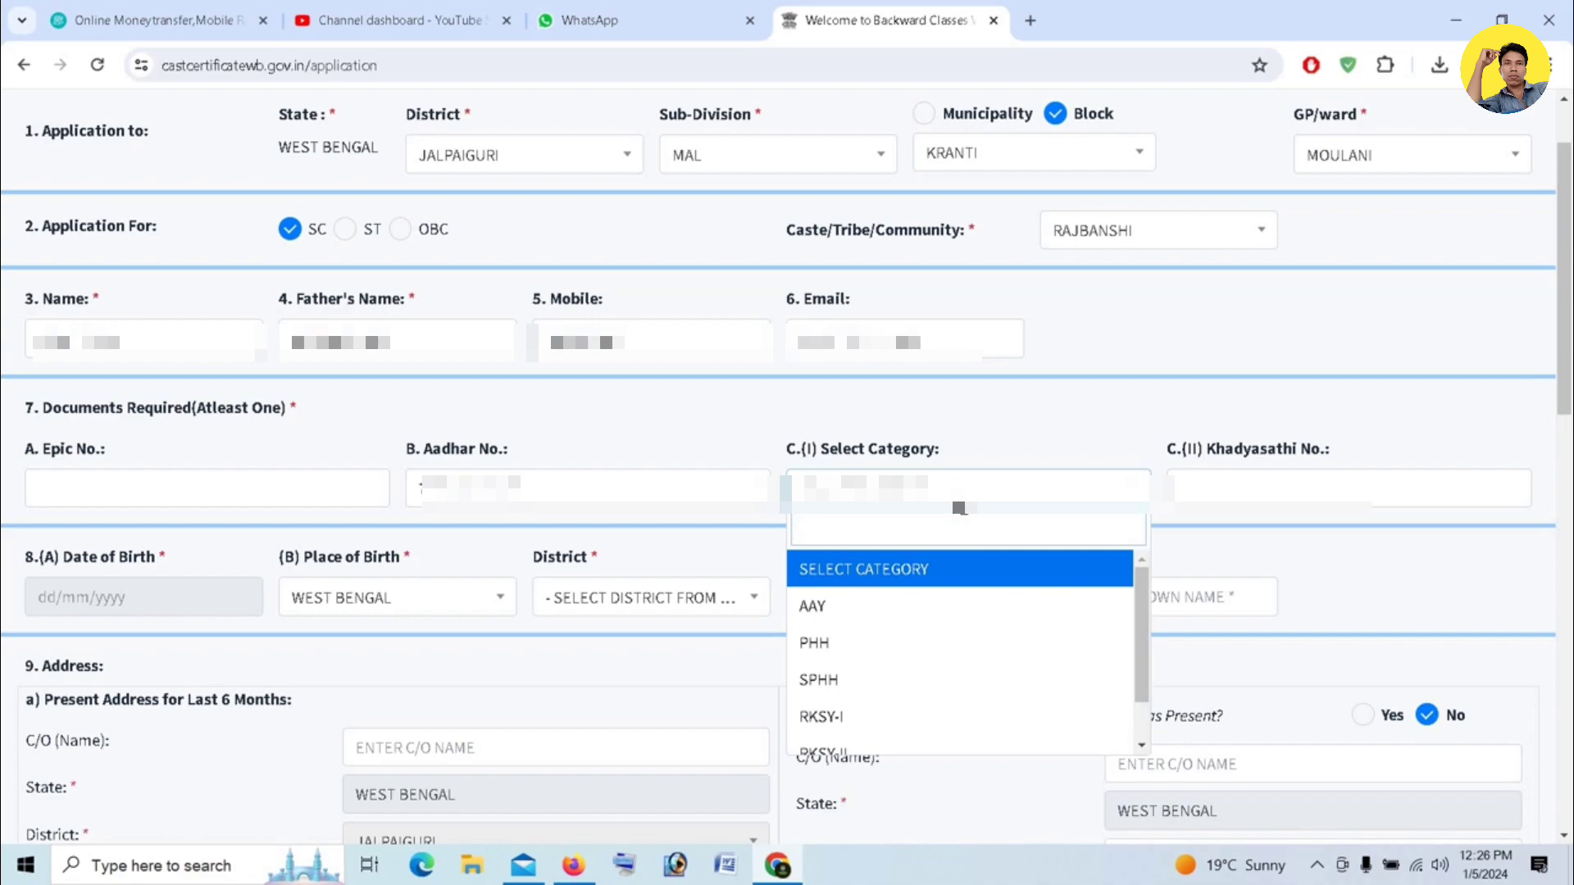
click(820, 679)
click(1279, 489)
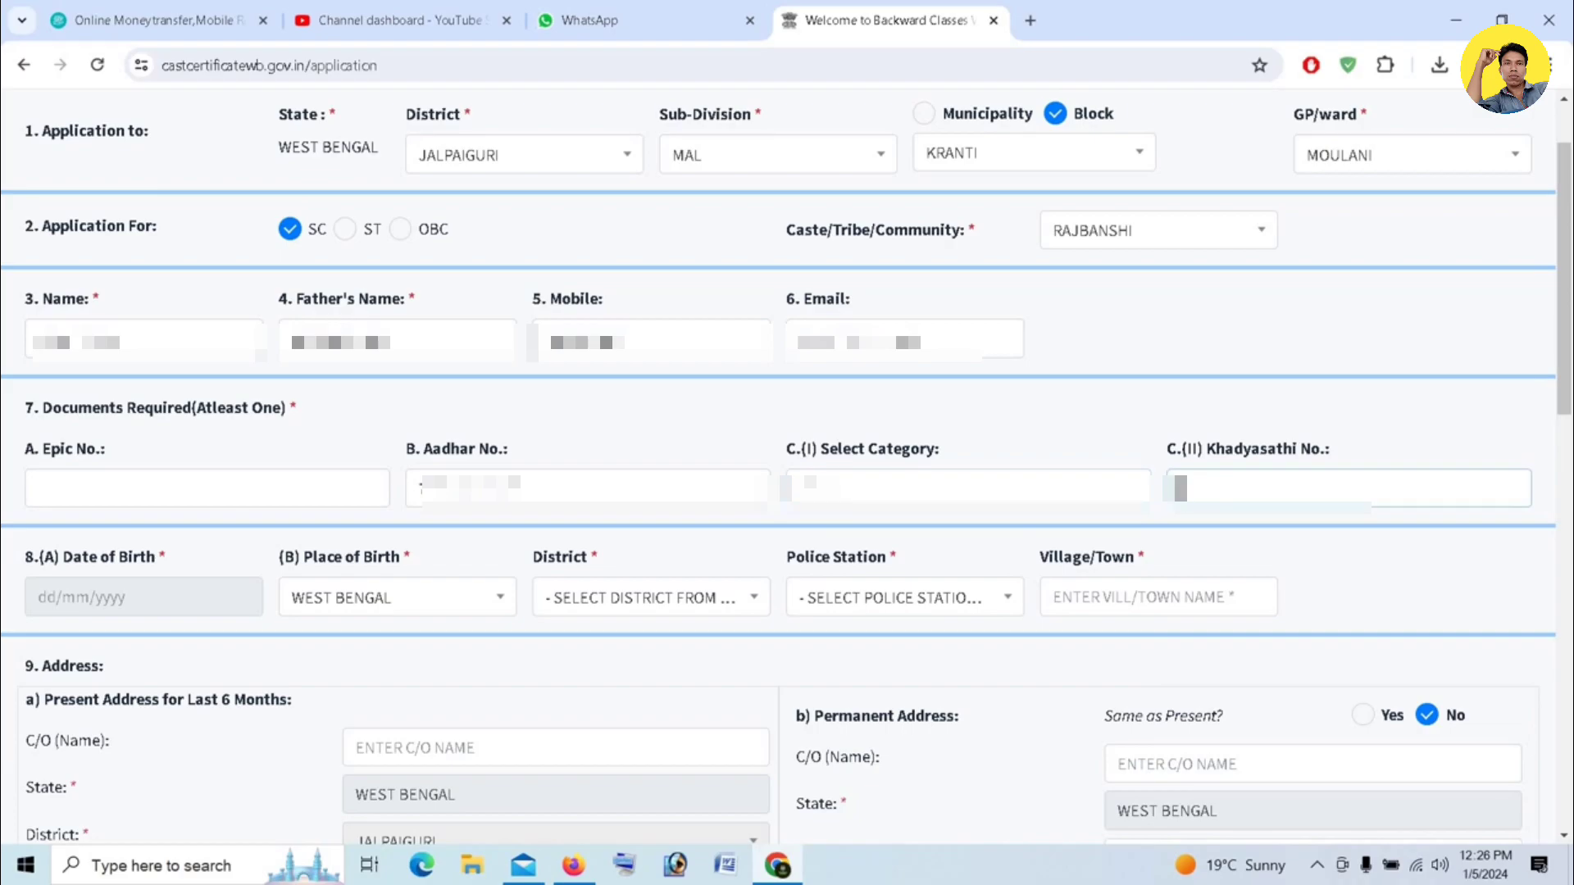
text(????)
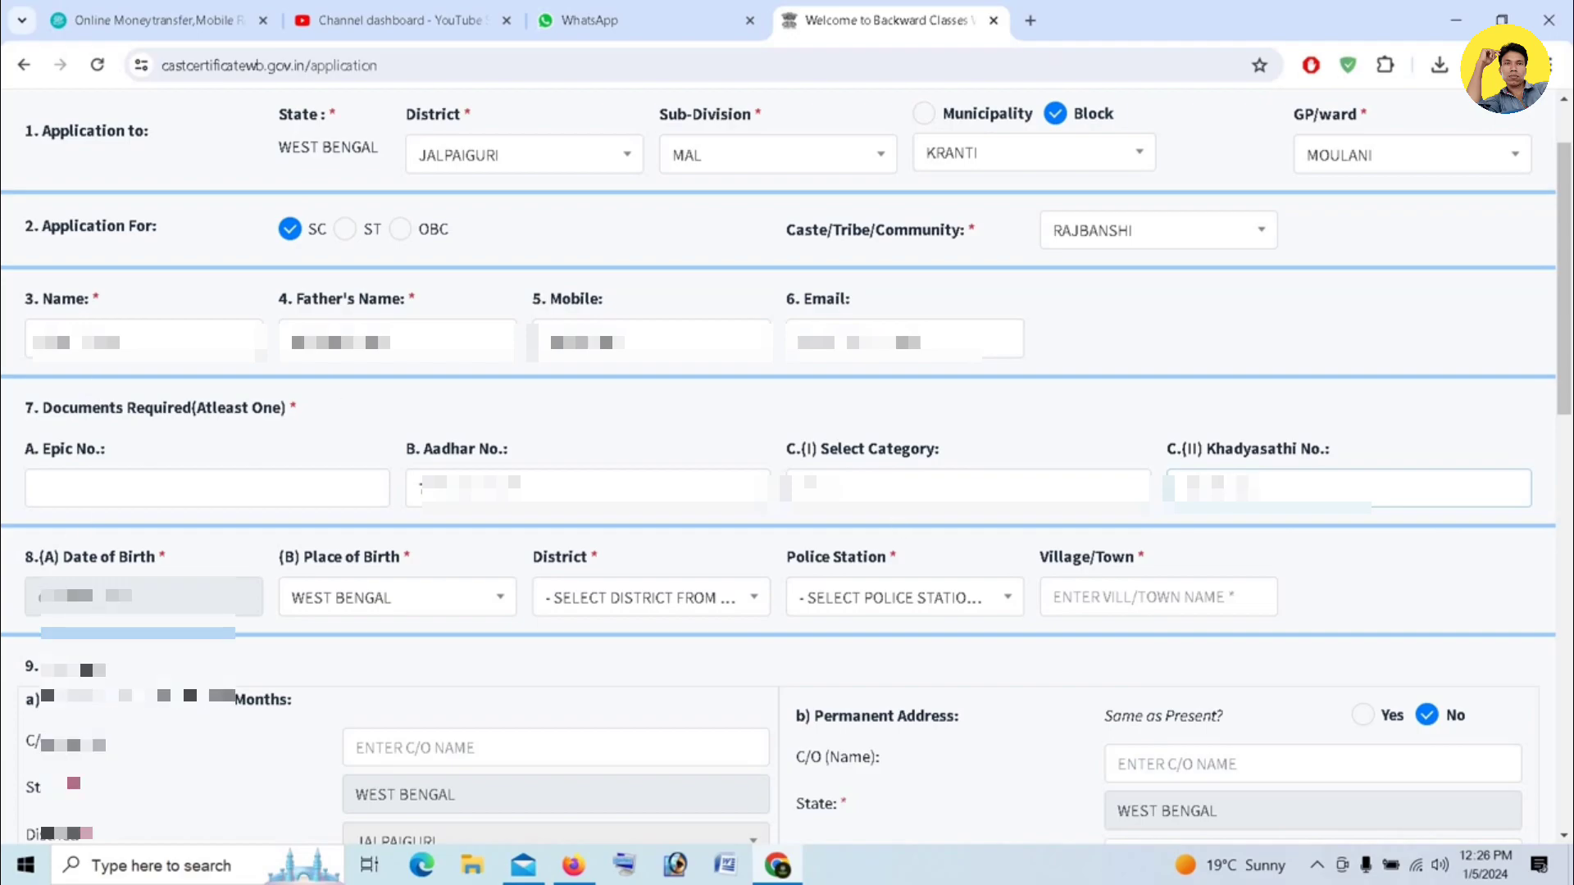
- Pick the applicant's date of birth from the calendar
click(61, 593)
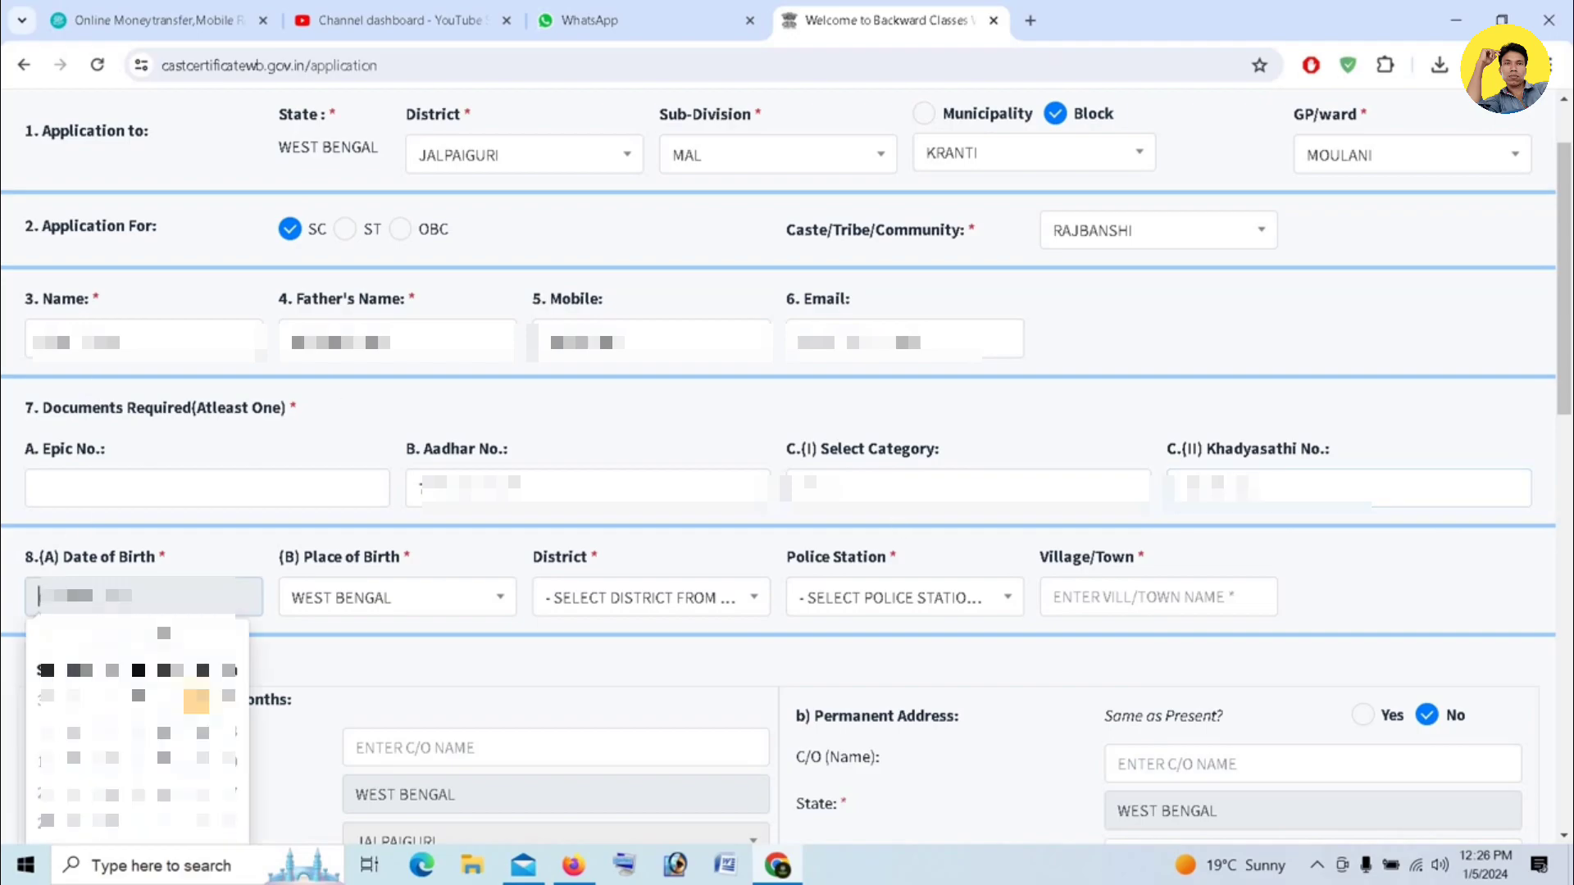
click(170, 638)
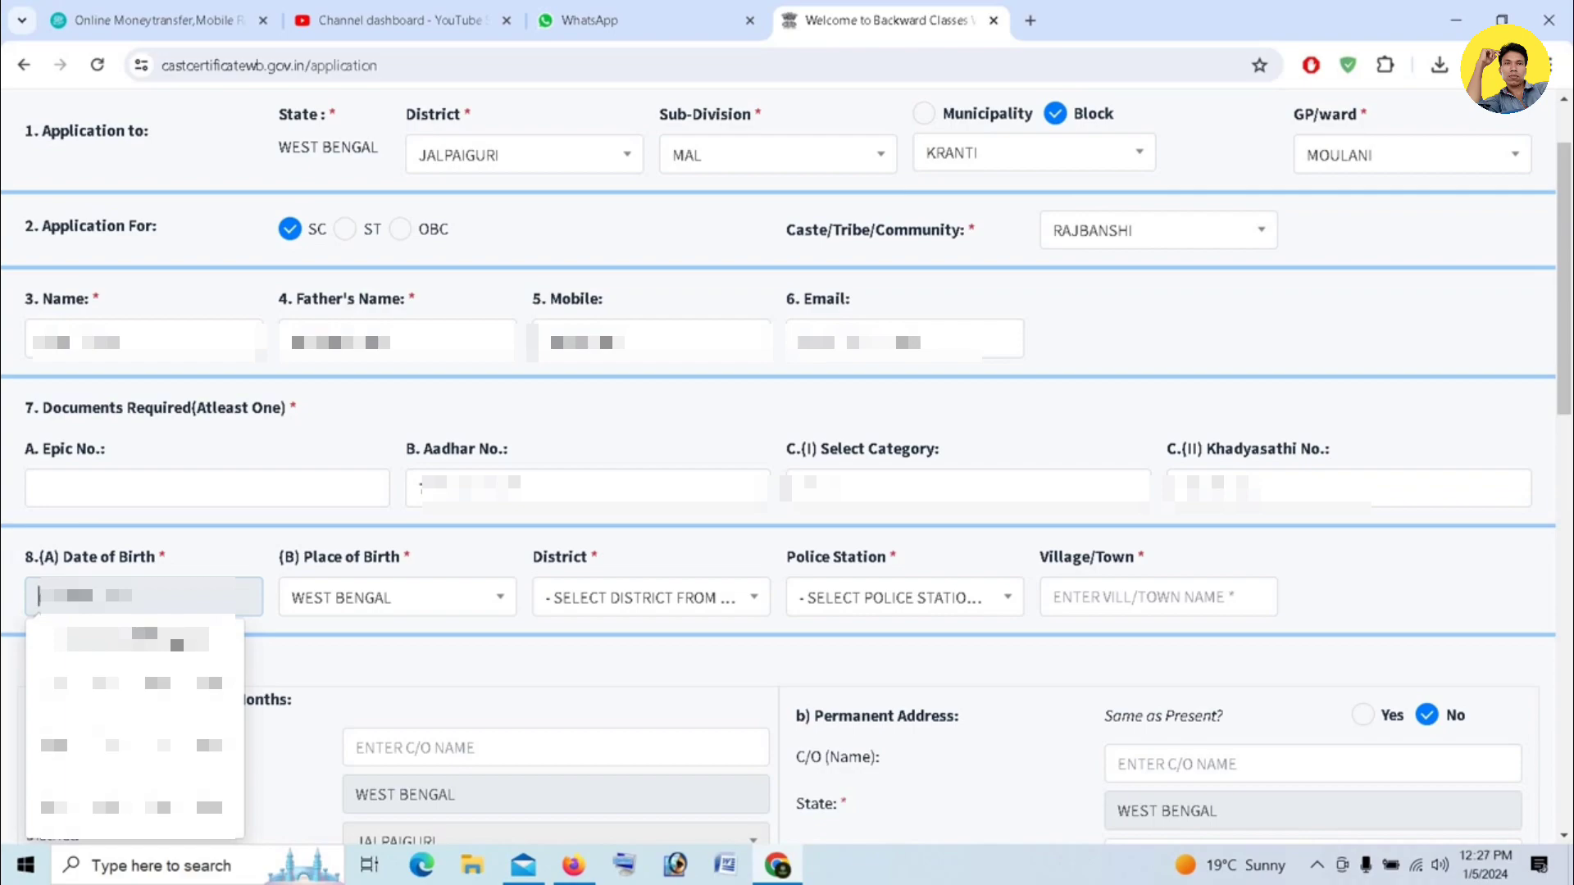
click(150, 642)
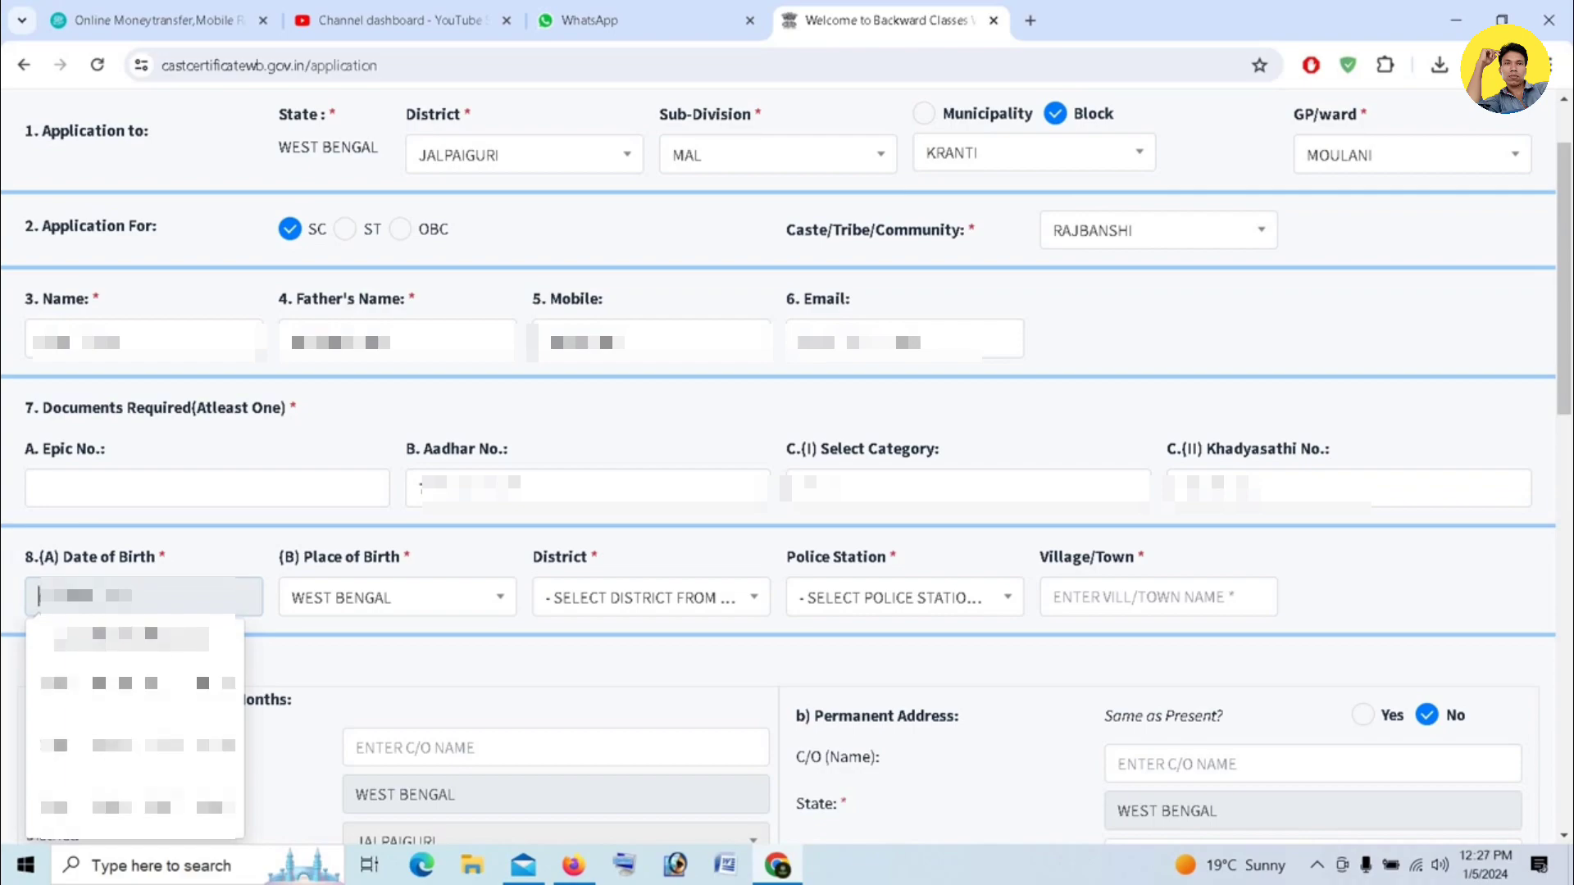
click(48, 641)
click(107, 685)
click(215, 810)
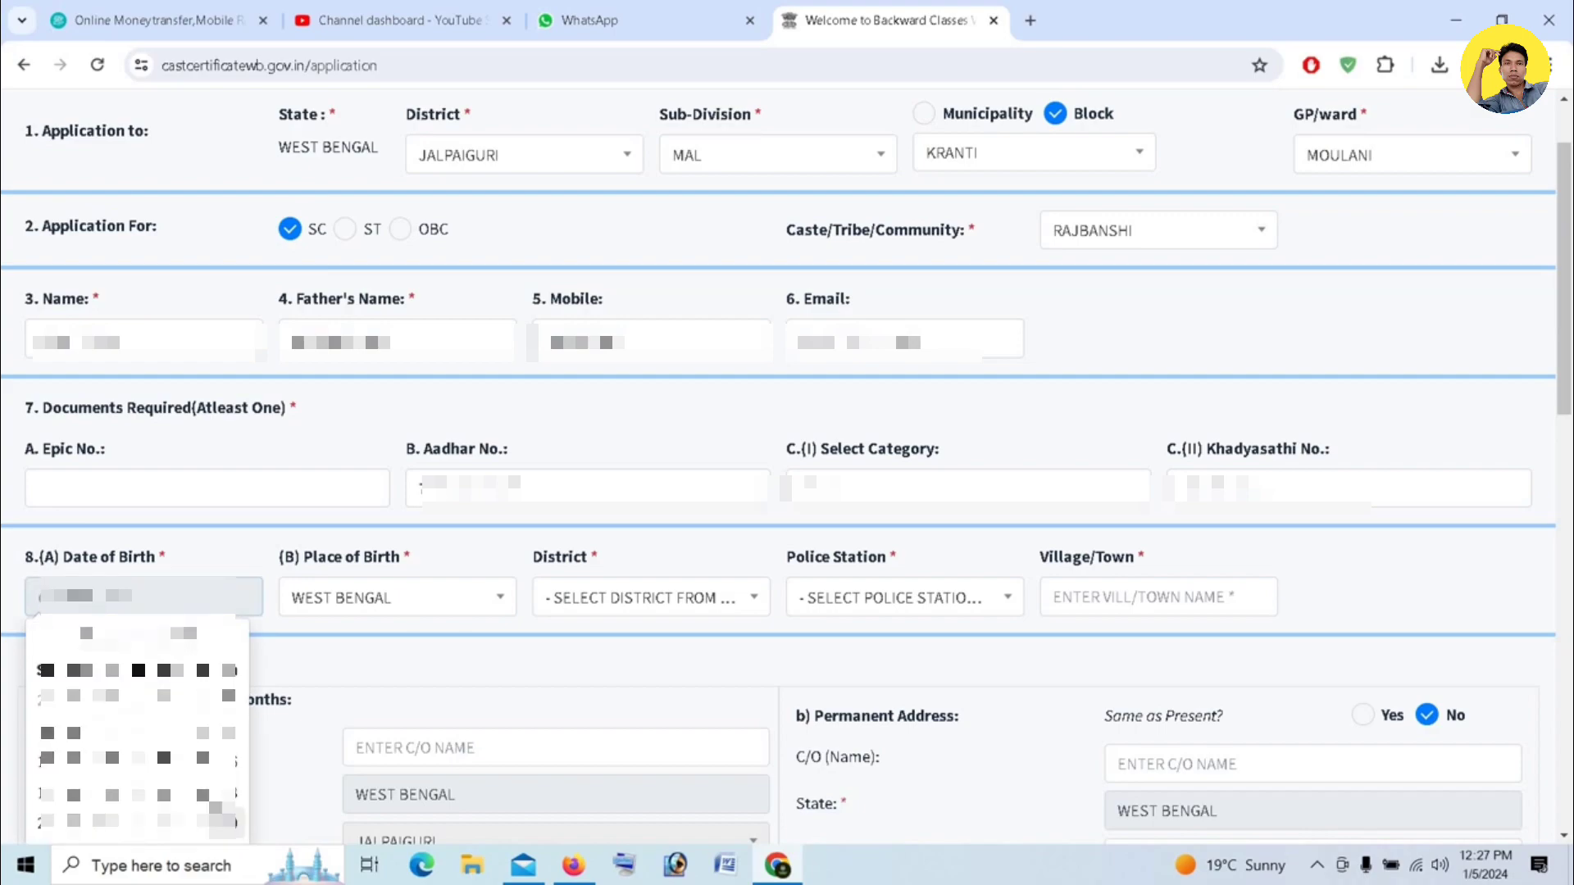
click(106, 789)
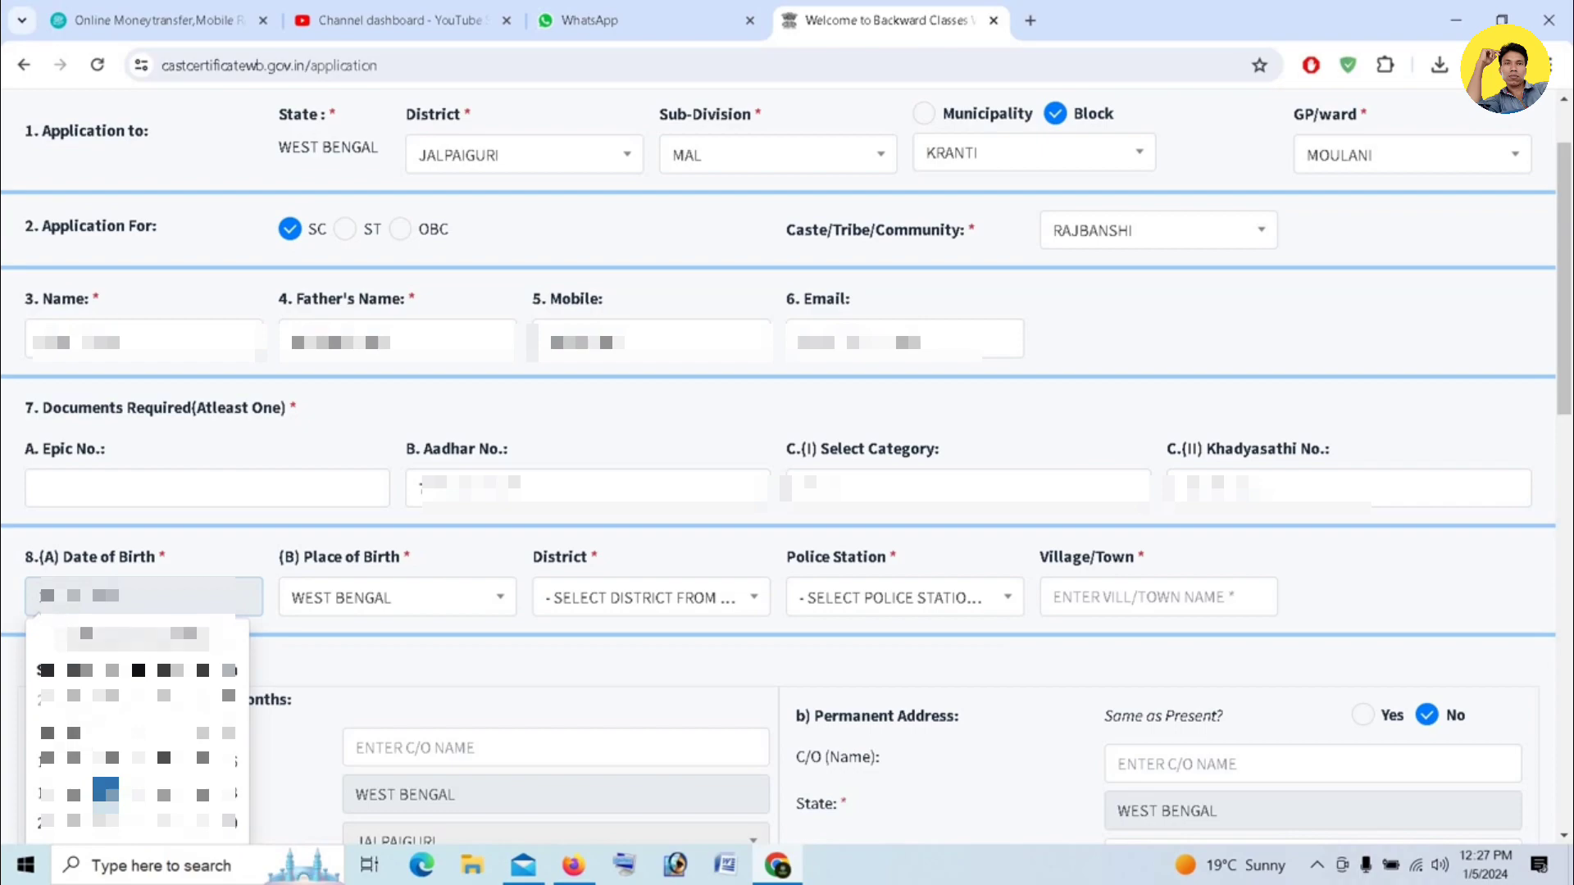
- Set the place-of-birth district to JALPAIGURI
click(660, 598)
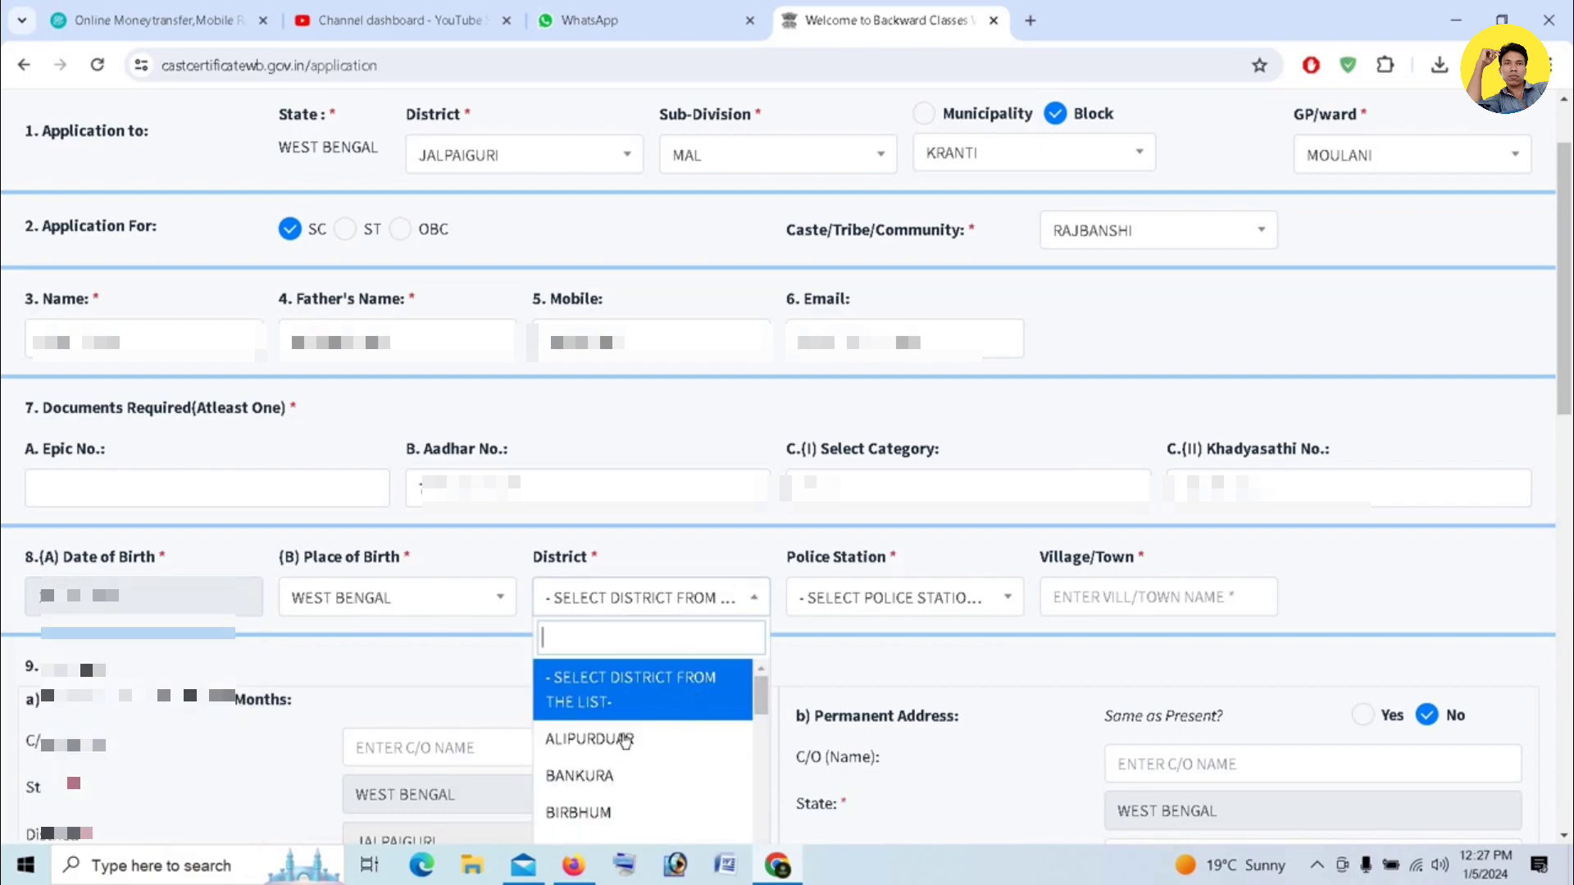
scroll(623, 742, down, 4)
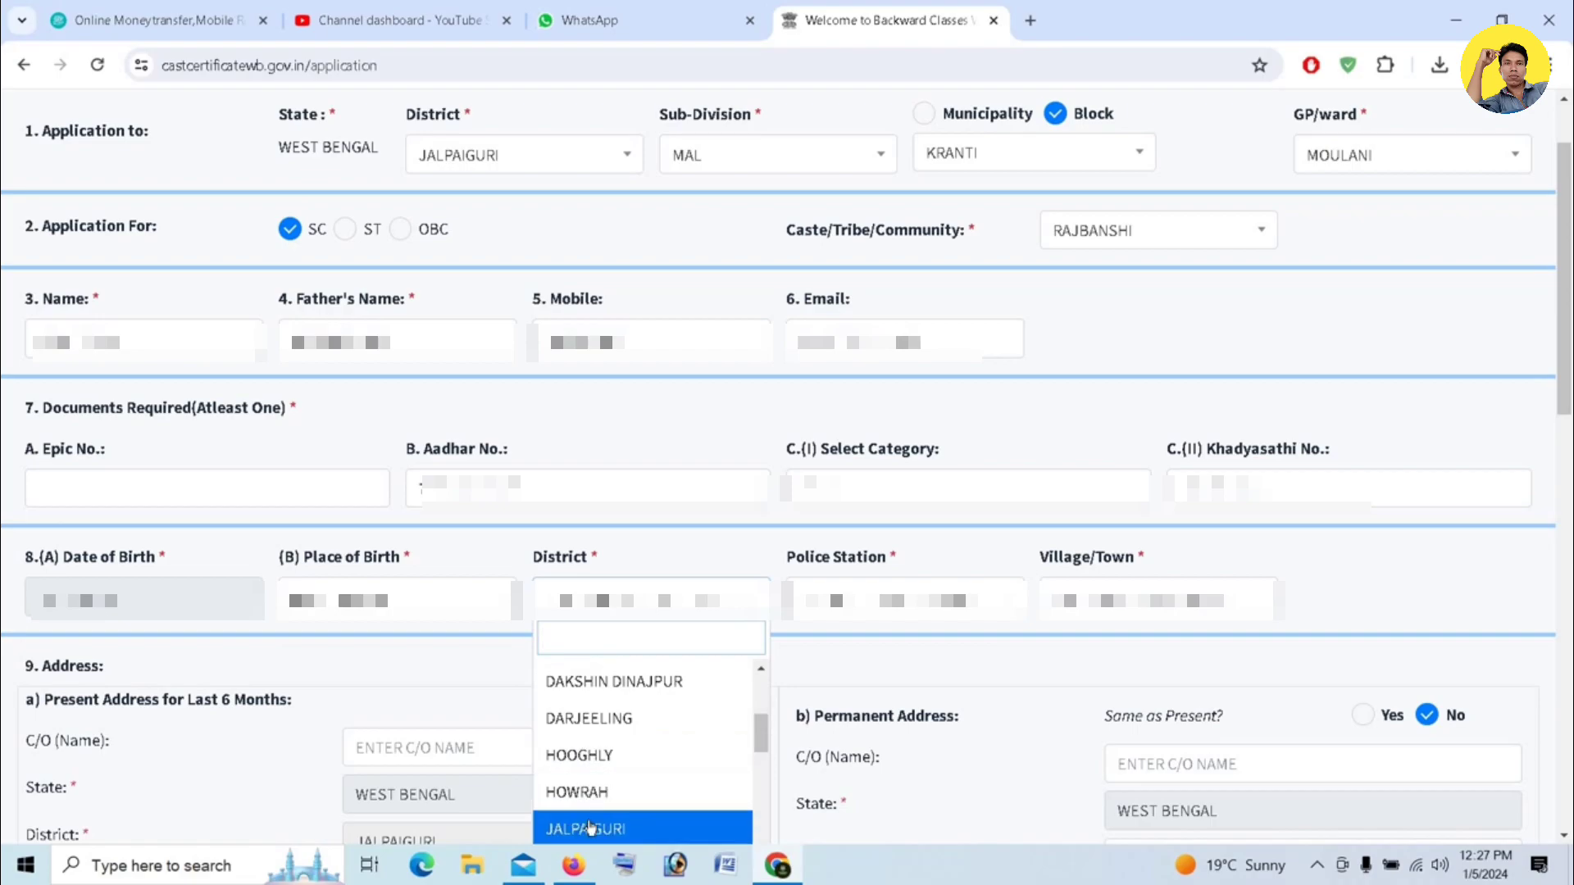
click(589, 824)
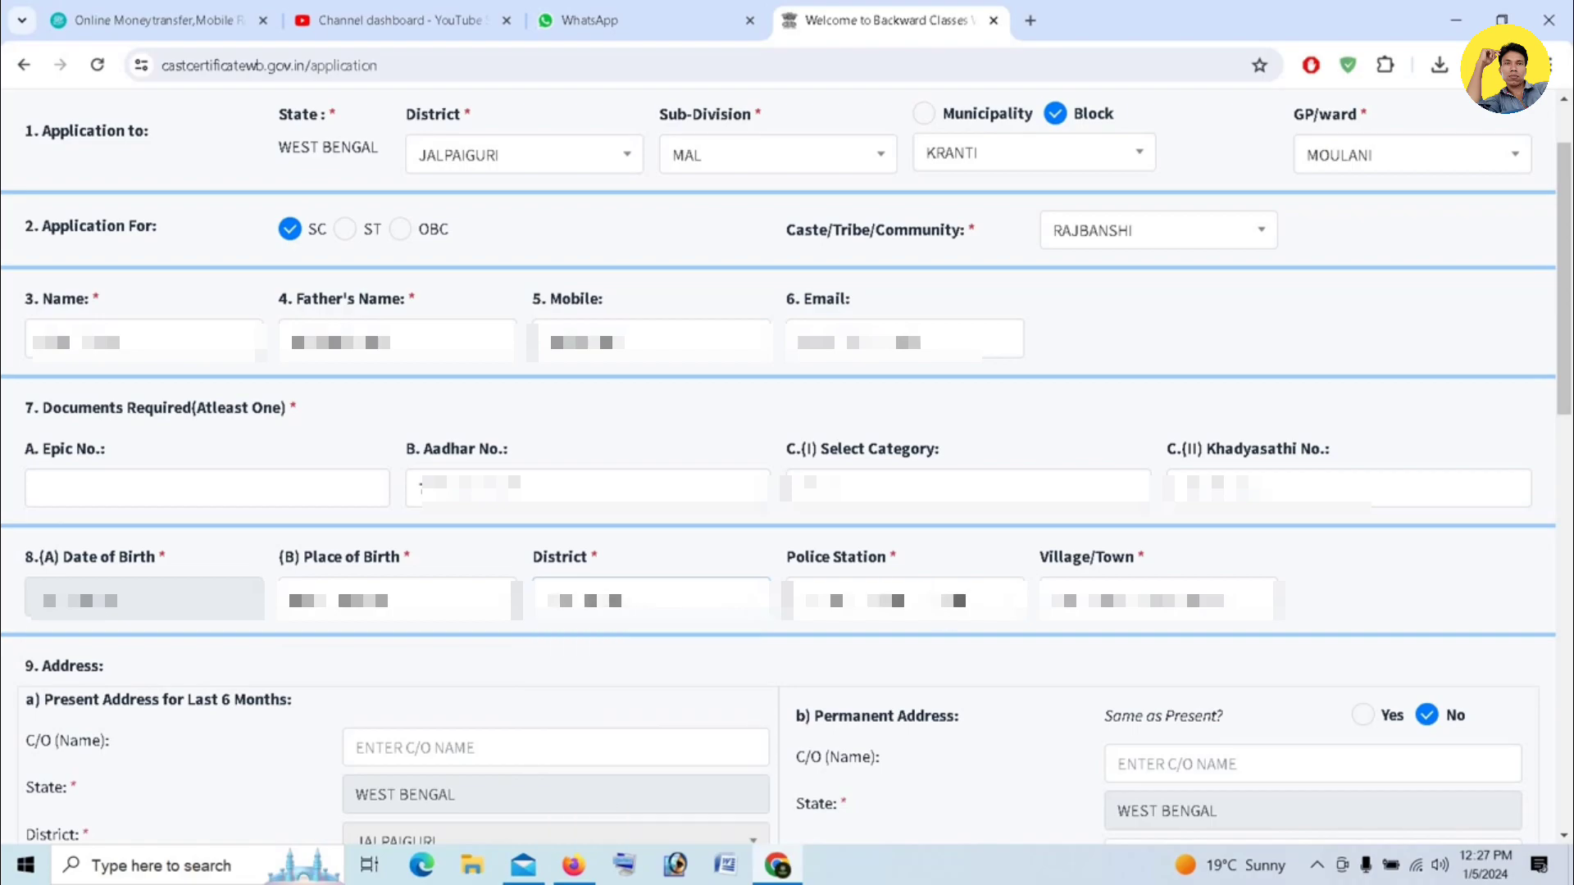
- Select MALBAZAR as the place-of-birth police station
click(872, 600)
scroll(861, 750, down, 2)
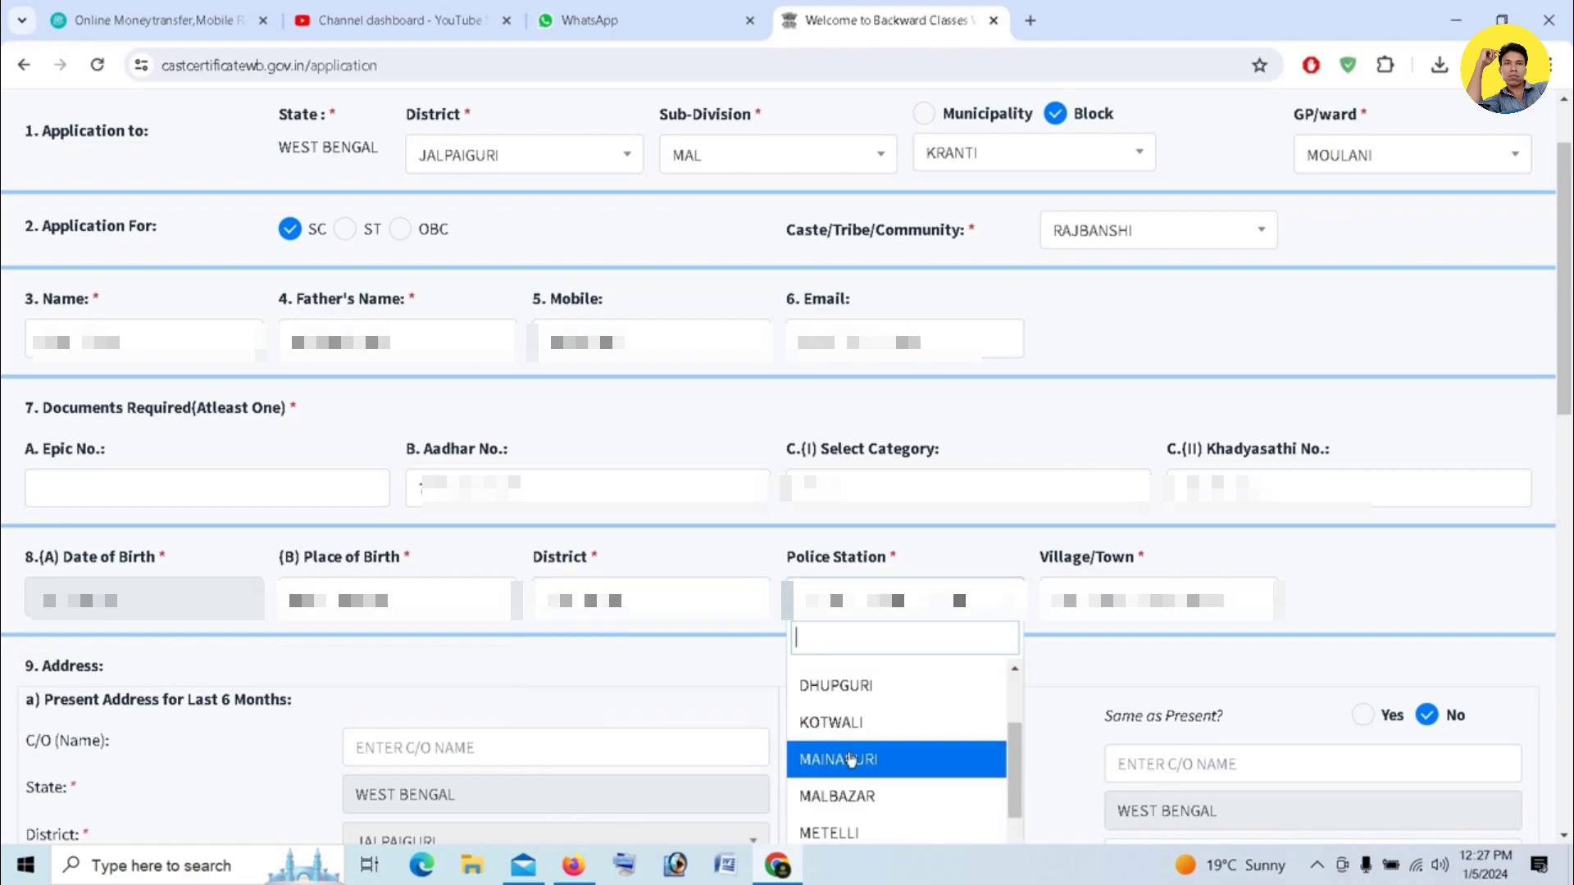
click(851, 796)
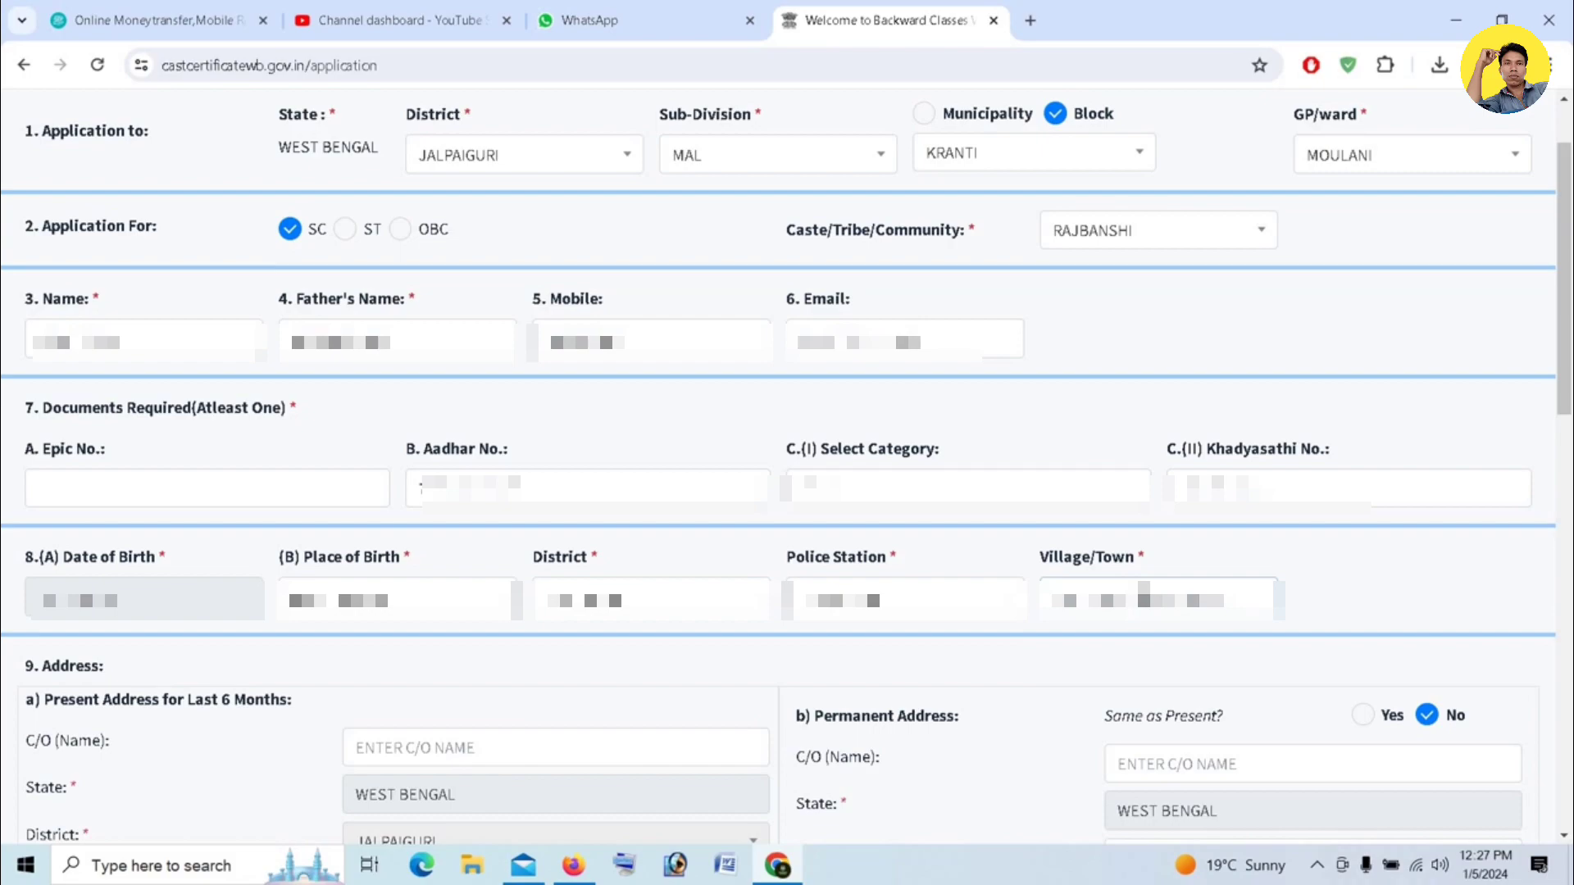
- Edit the village/town name by deleting its last three characters
key(BackSpace)
key(BackSpace)
key(BackSpace)
key(BackSpace)
key(BackSpace)
key(BackSpace)
key(BackSpace)
key(BackSpace)
key(BackSpace)
key(BackSpace)
key(BackSpace)
key(BackSpace)
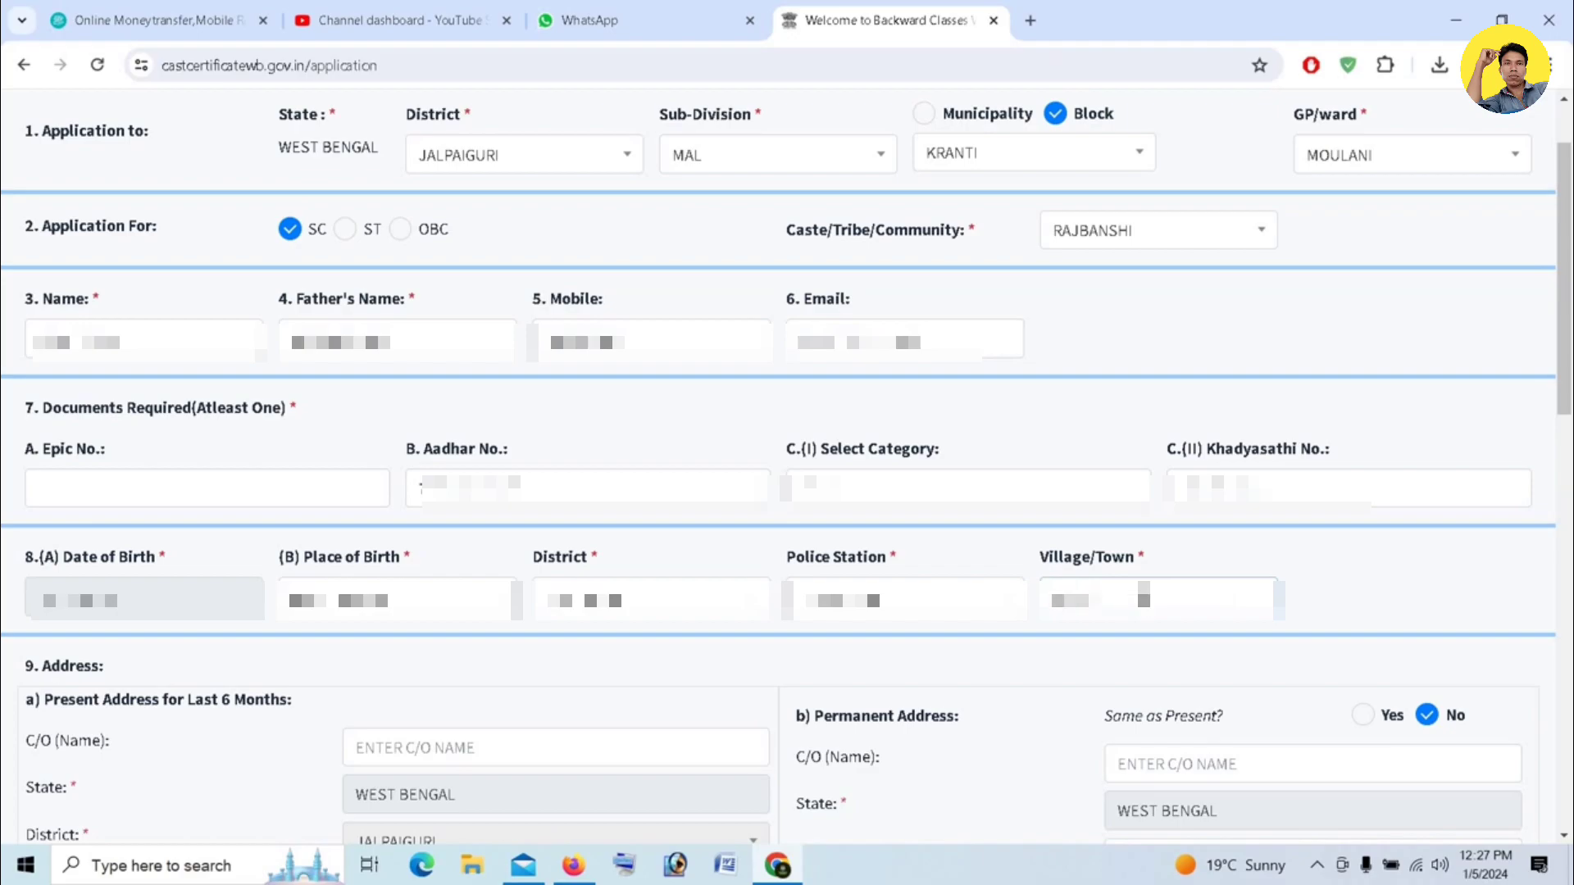
- Fill in the present address: C/O name, ward/GP, village/house/road, post office and pin code
scroll(235, 164, down, 6)
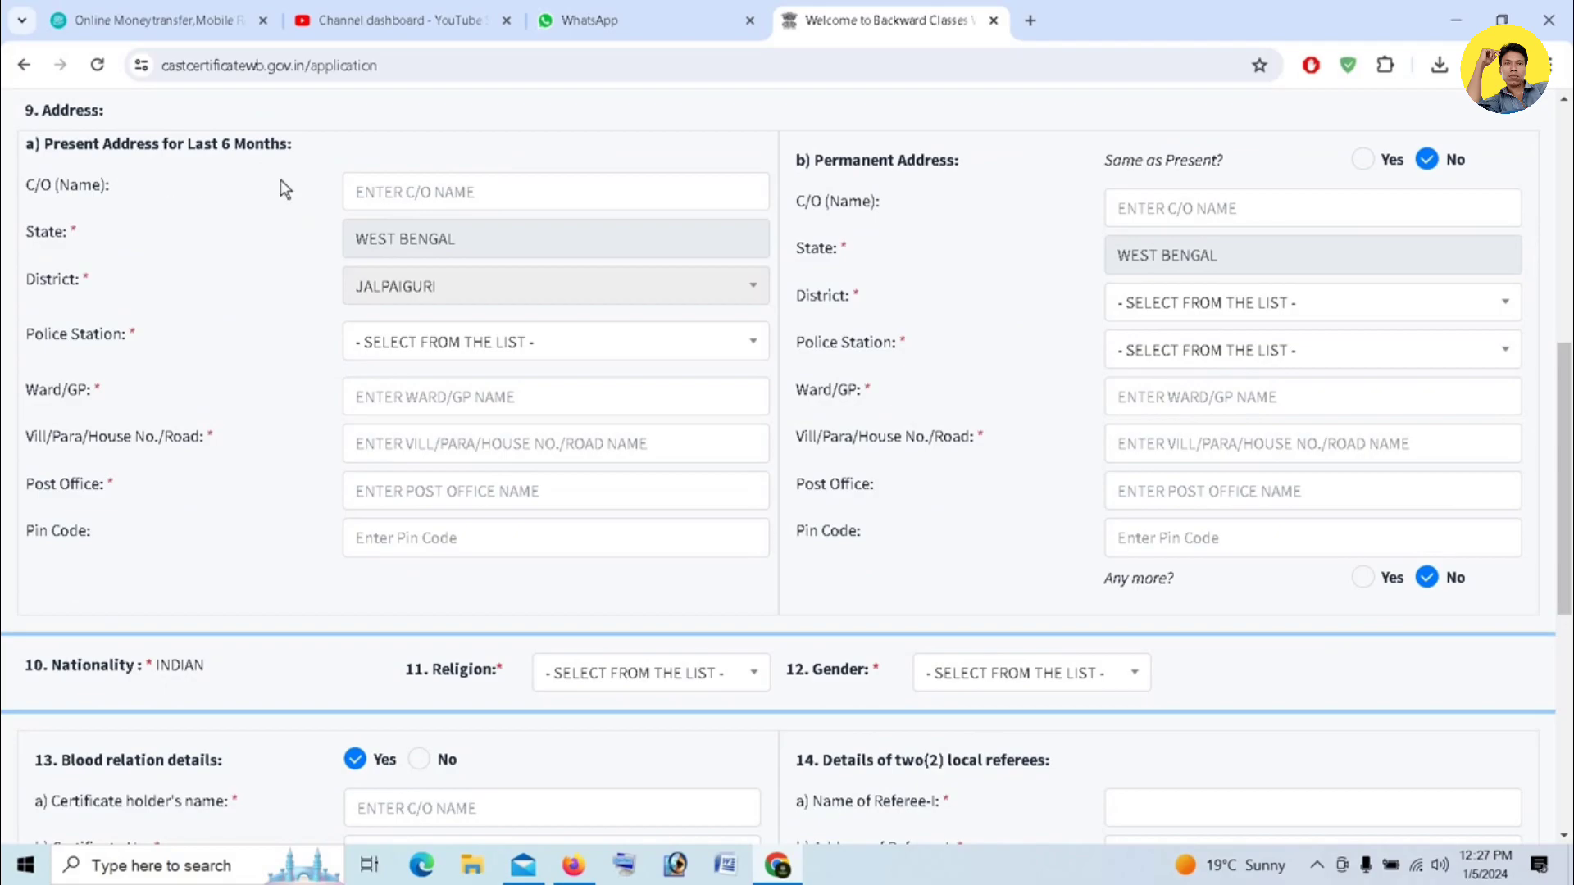
click(435, 196)
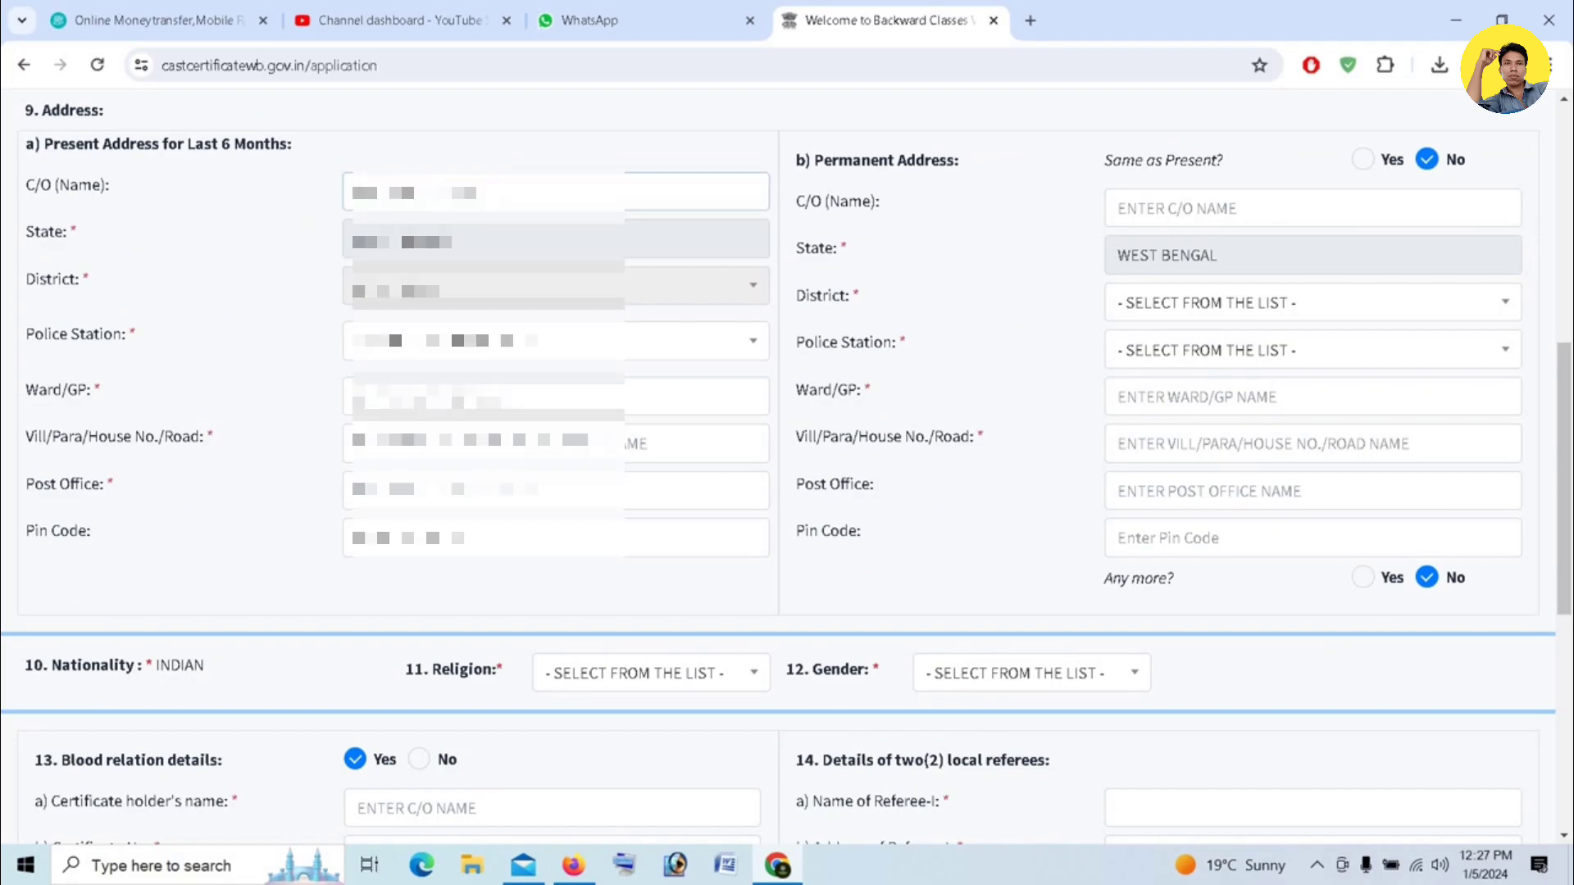
text(???????)
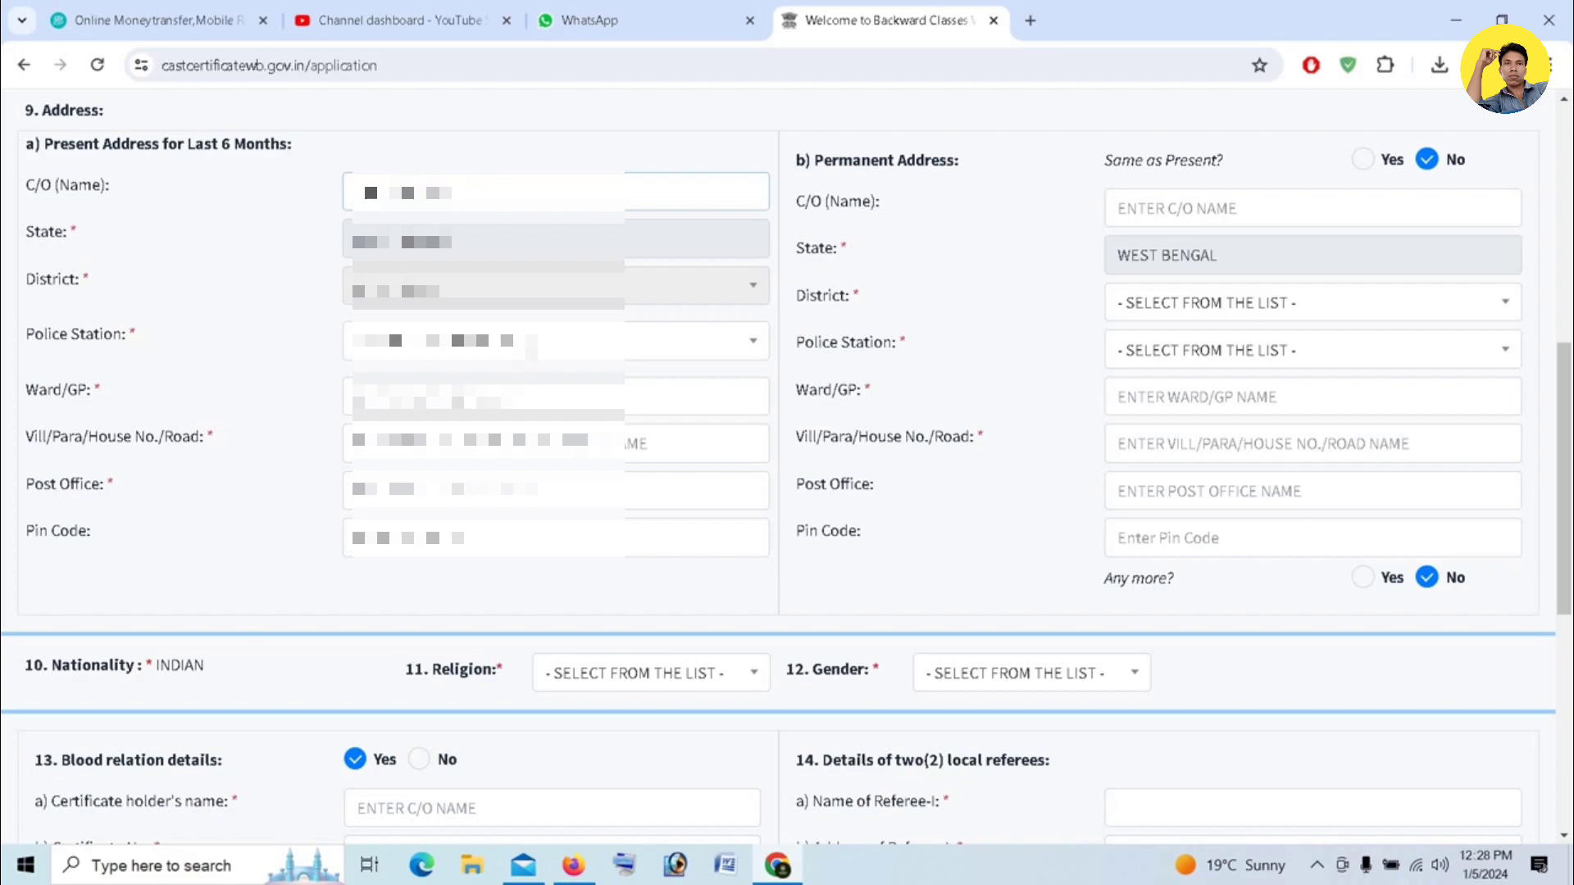
- Reselect the present-address police station and revise the ward/GP, village/road and post office entries
click(524, 348)
scroll(428, 506, down, 2)
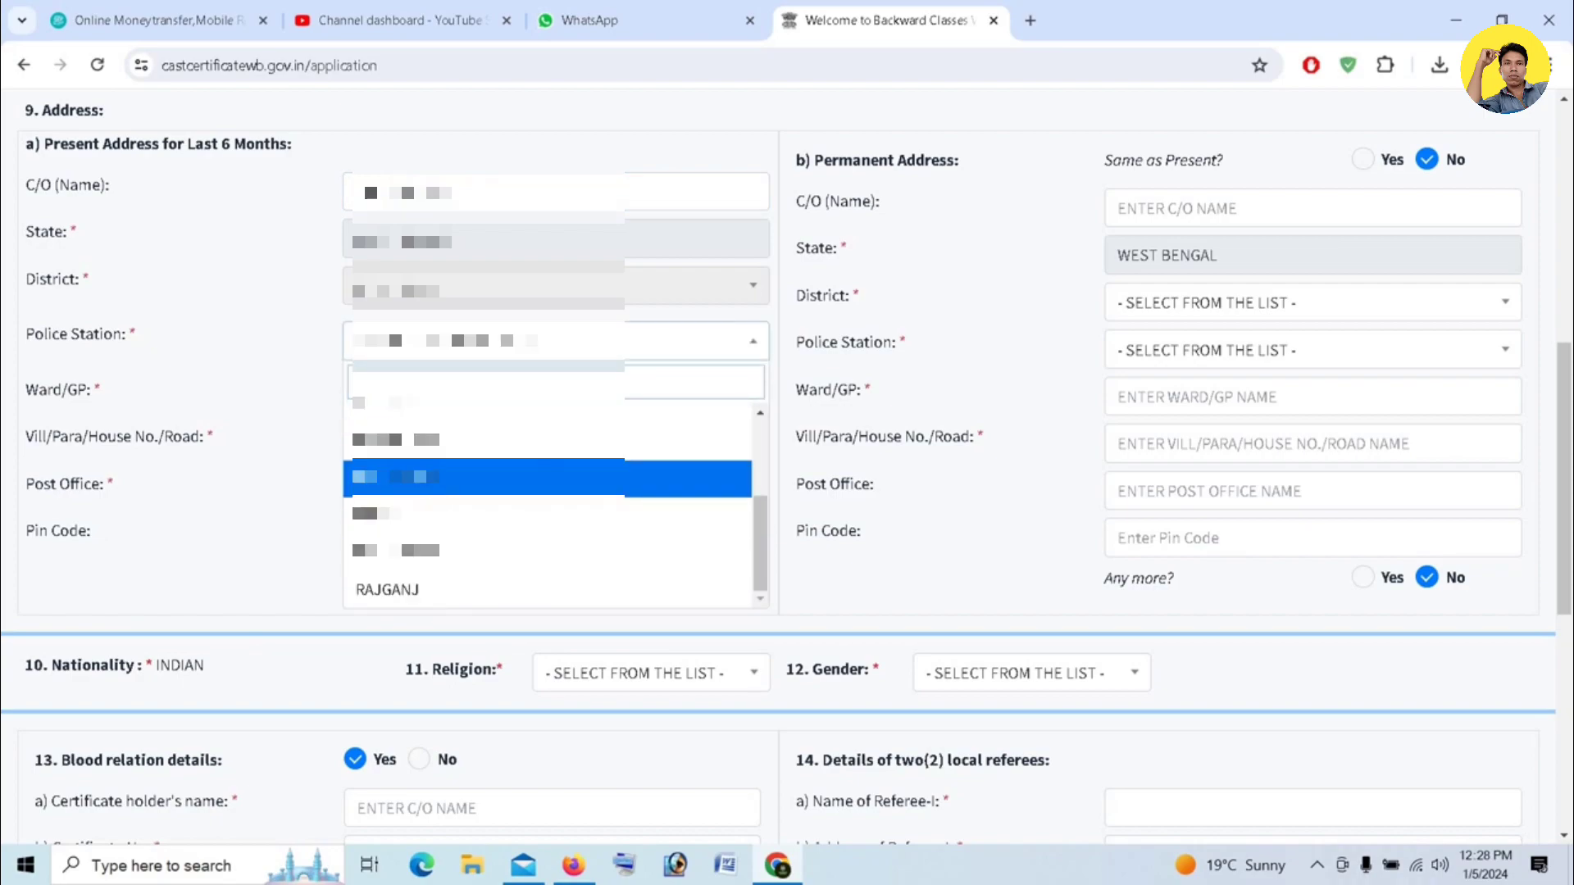
click(430, 484)
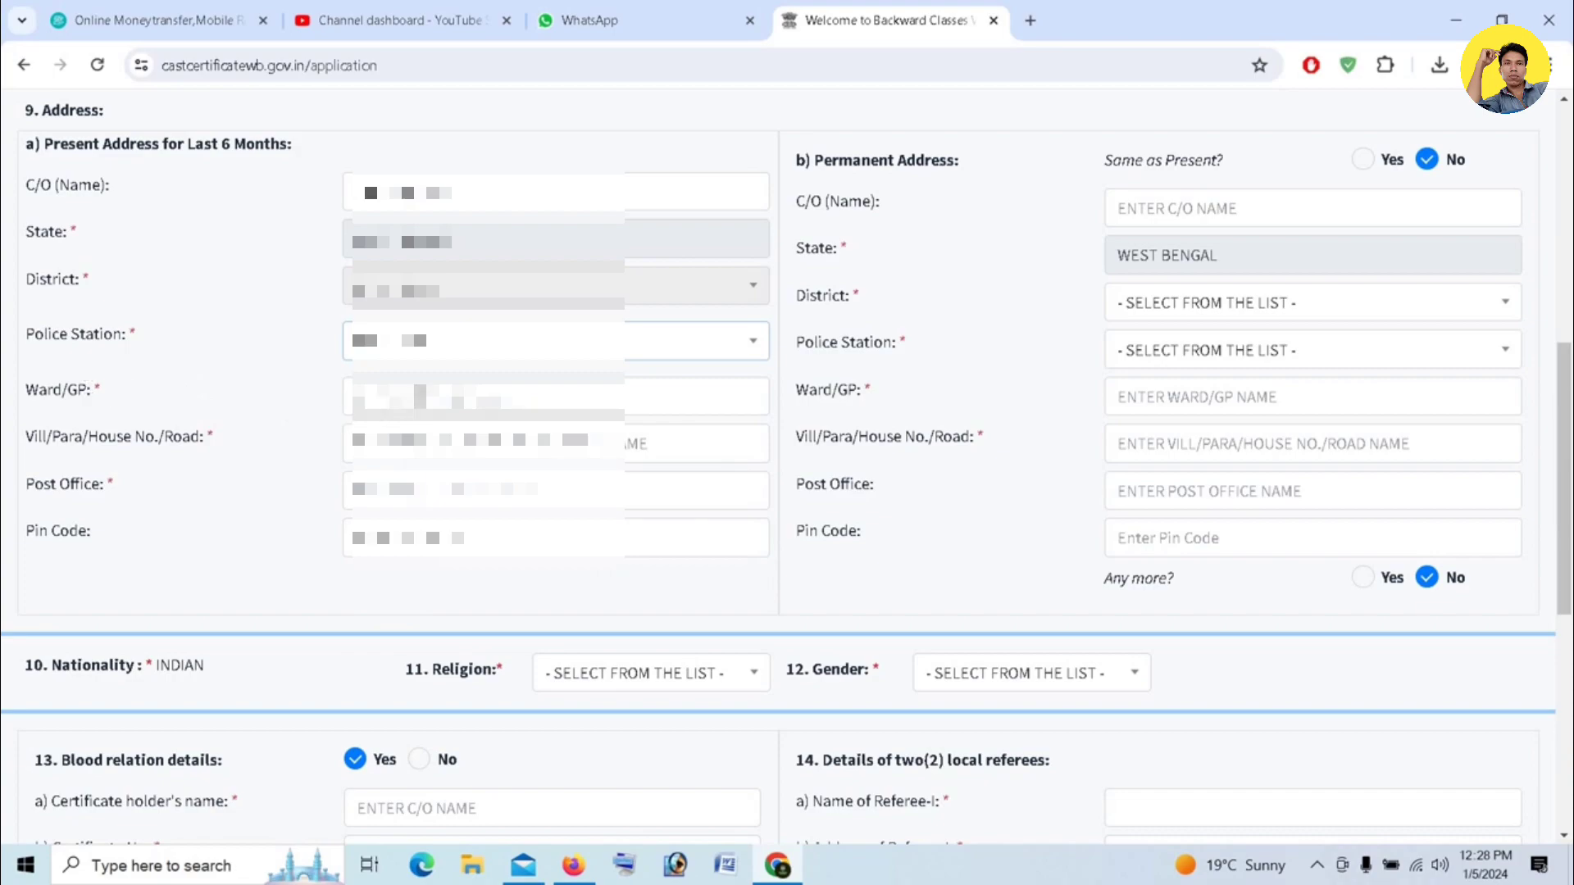
click(420, 397)
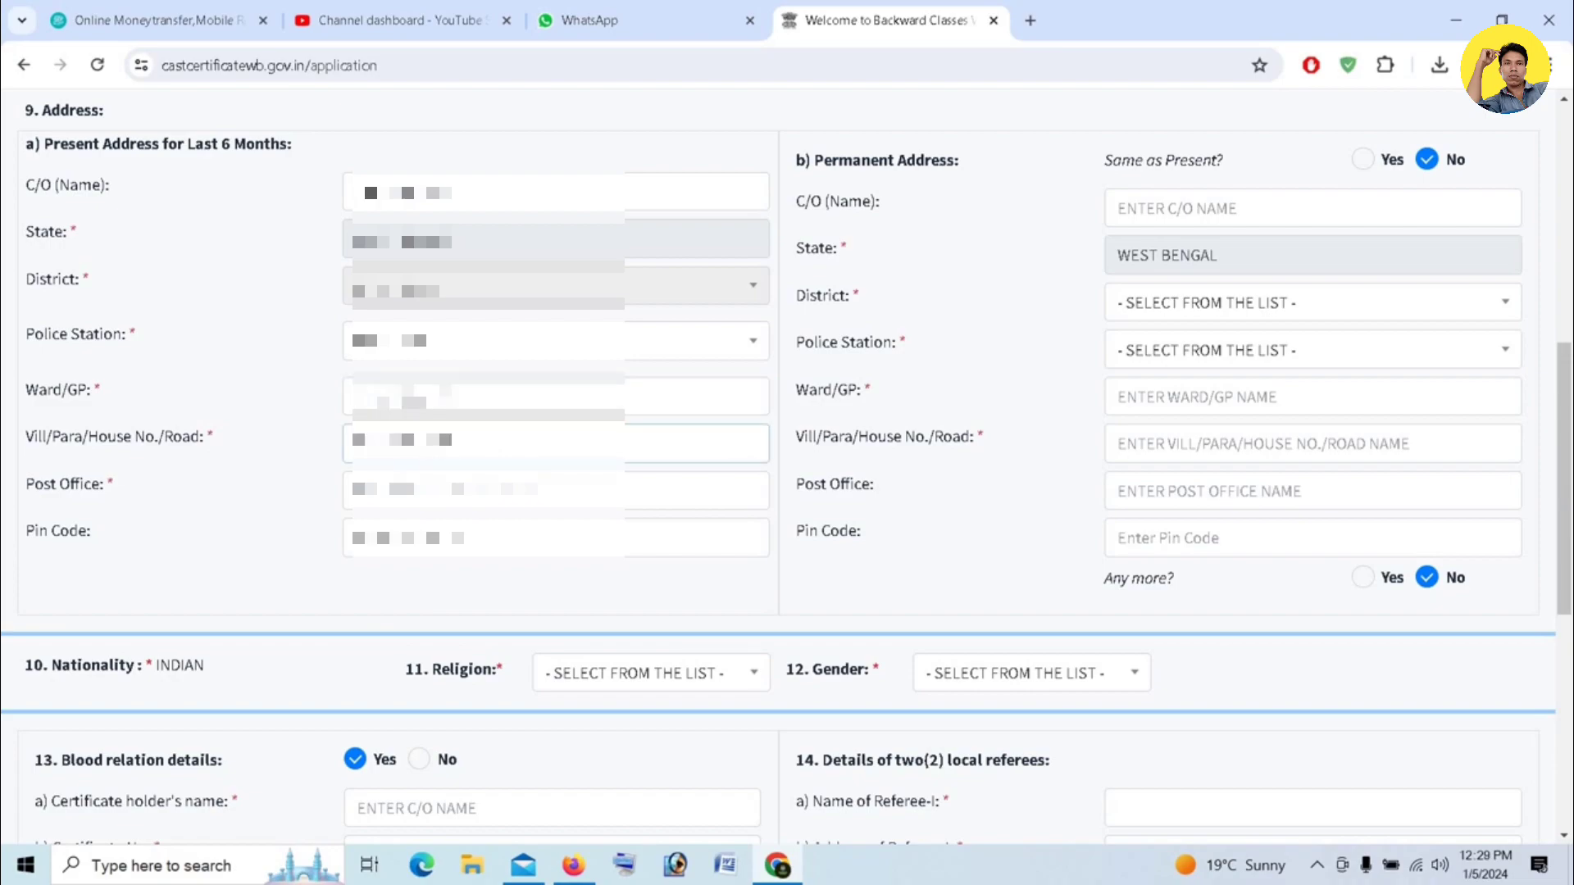
click(384, 495)
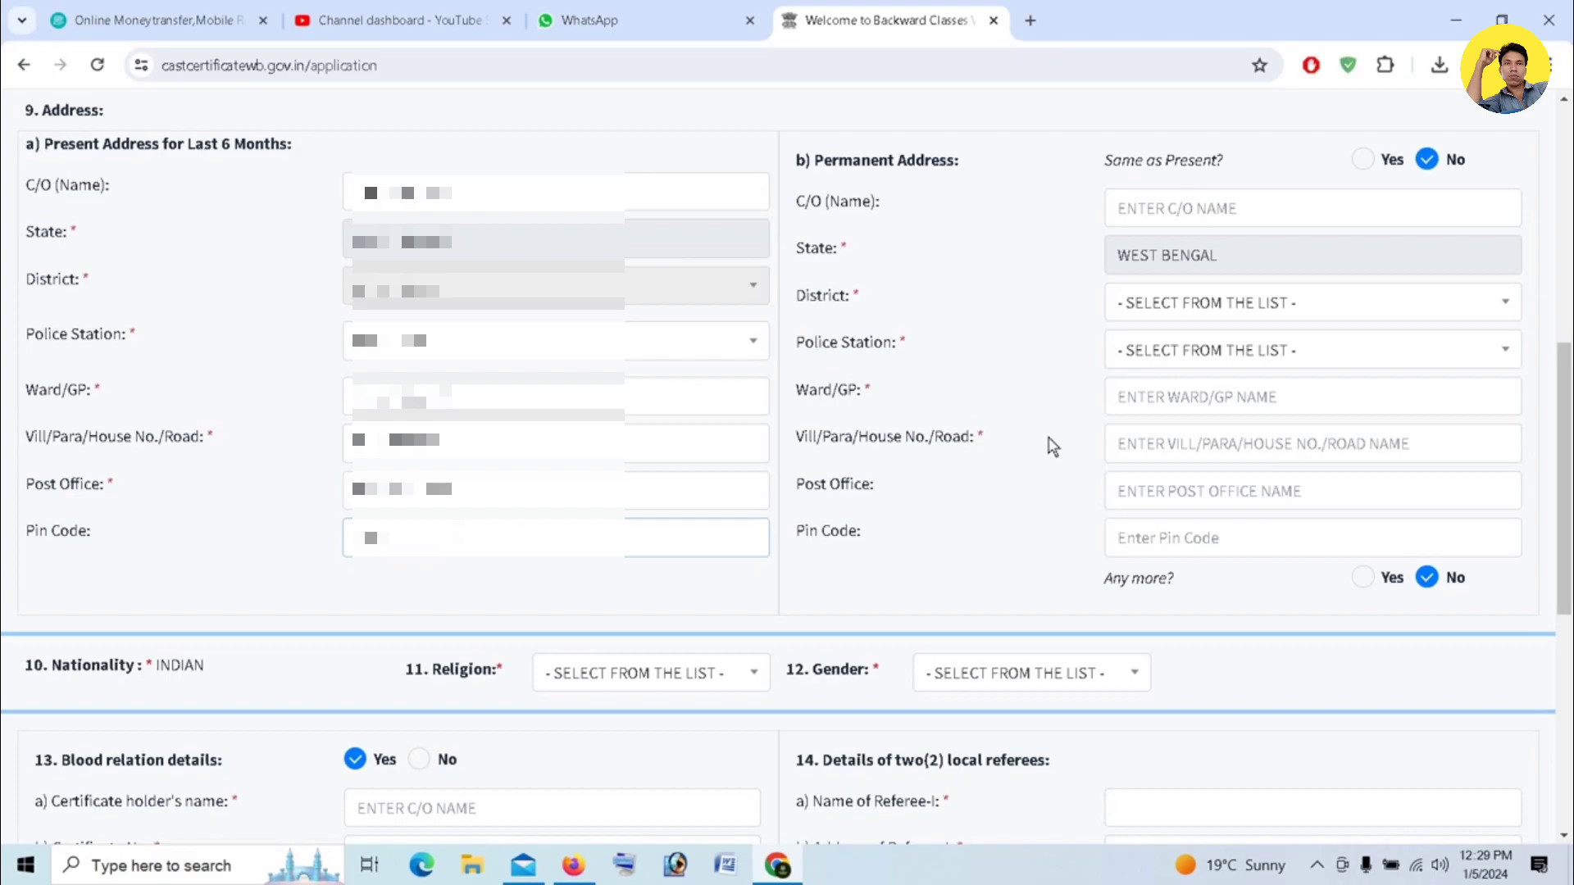
- Mark the permanent address as the same as the present address
click(1362, 162)
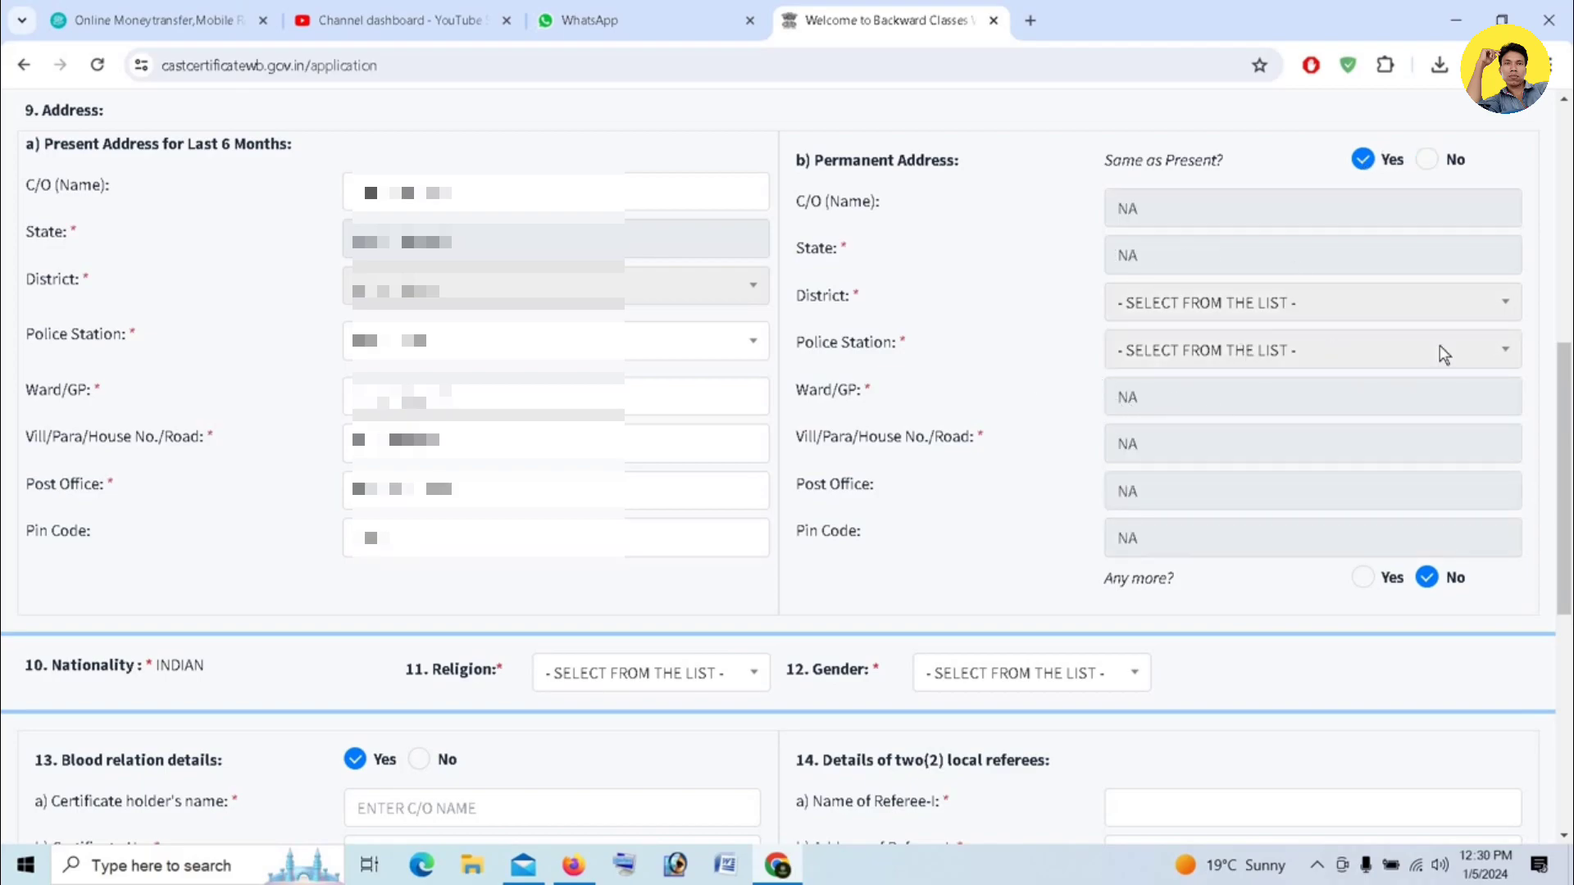
- Set the religion to HINDUISM and the gender to FEMALE
scroll(1439, 347, down, 6)
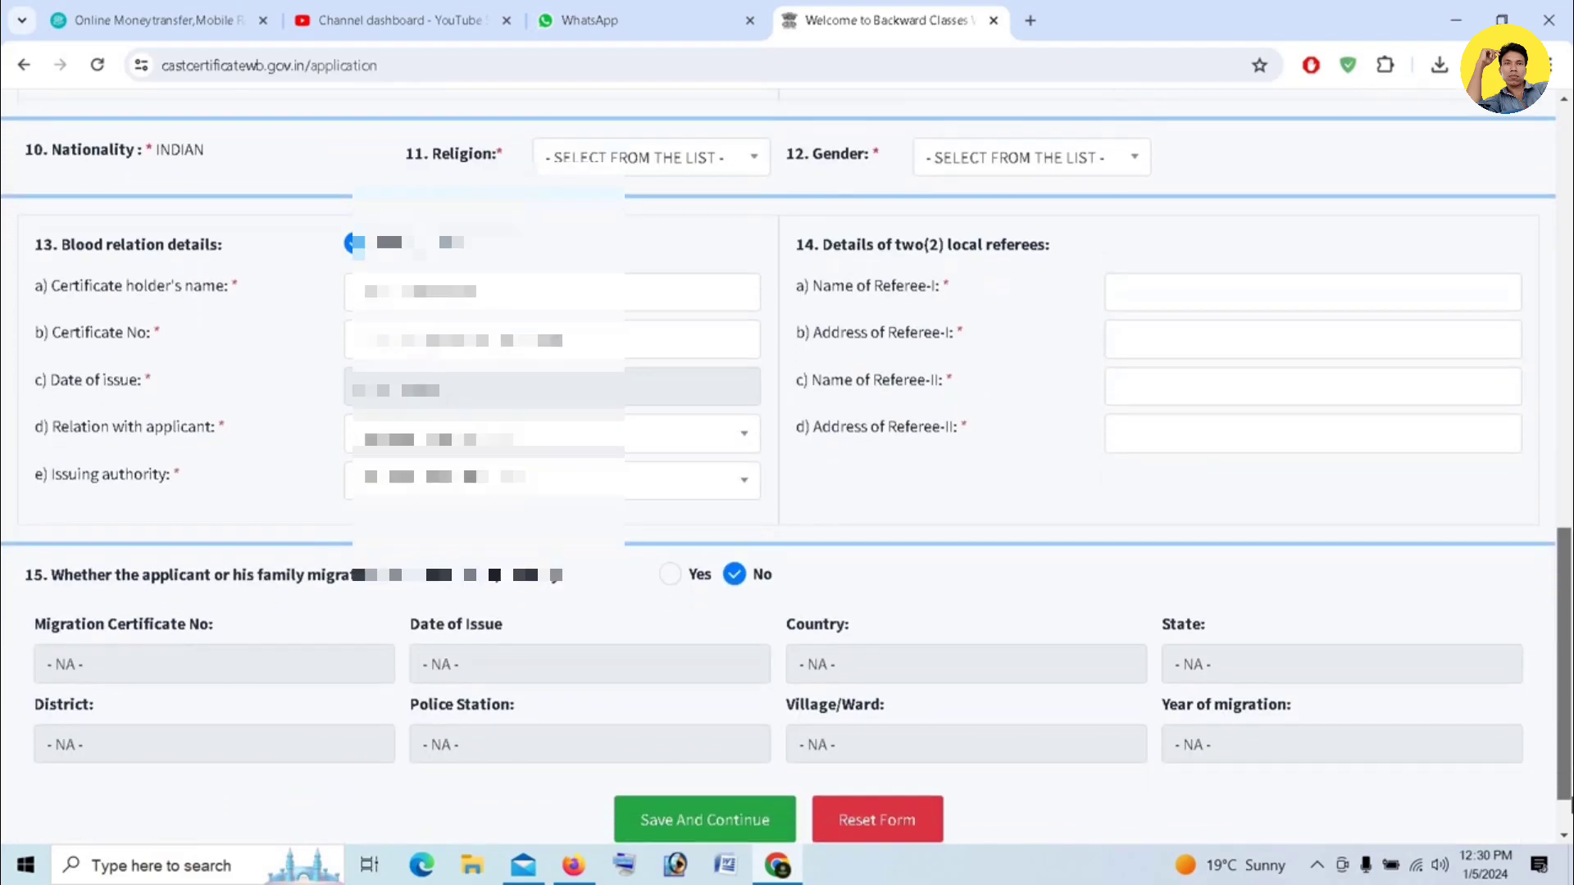
click(748, 163)
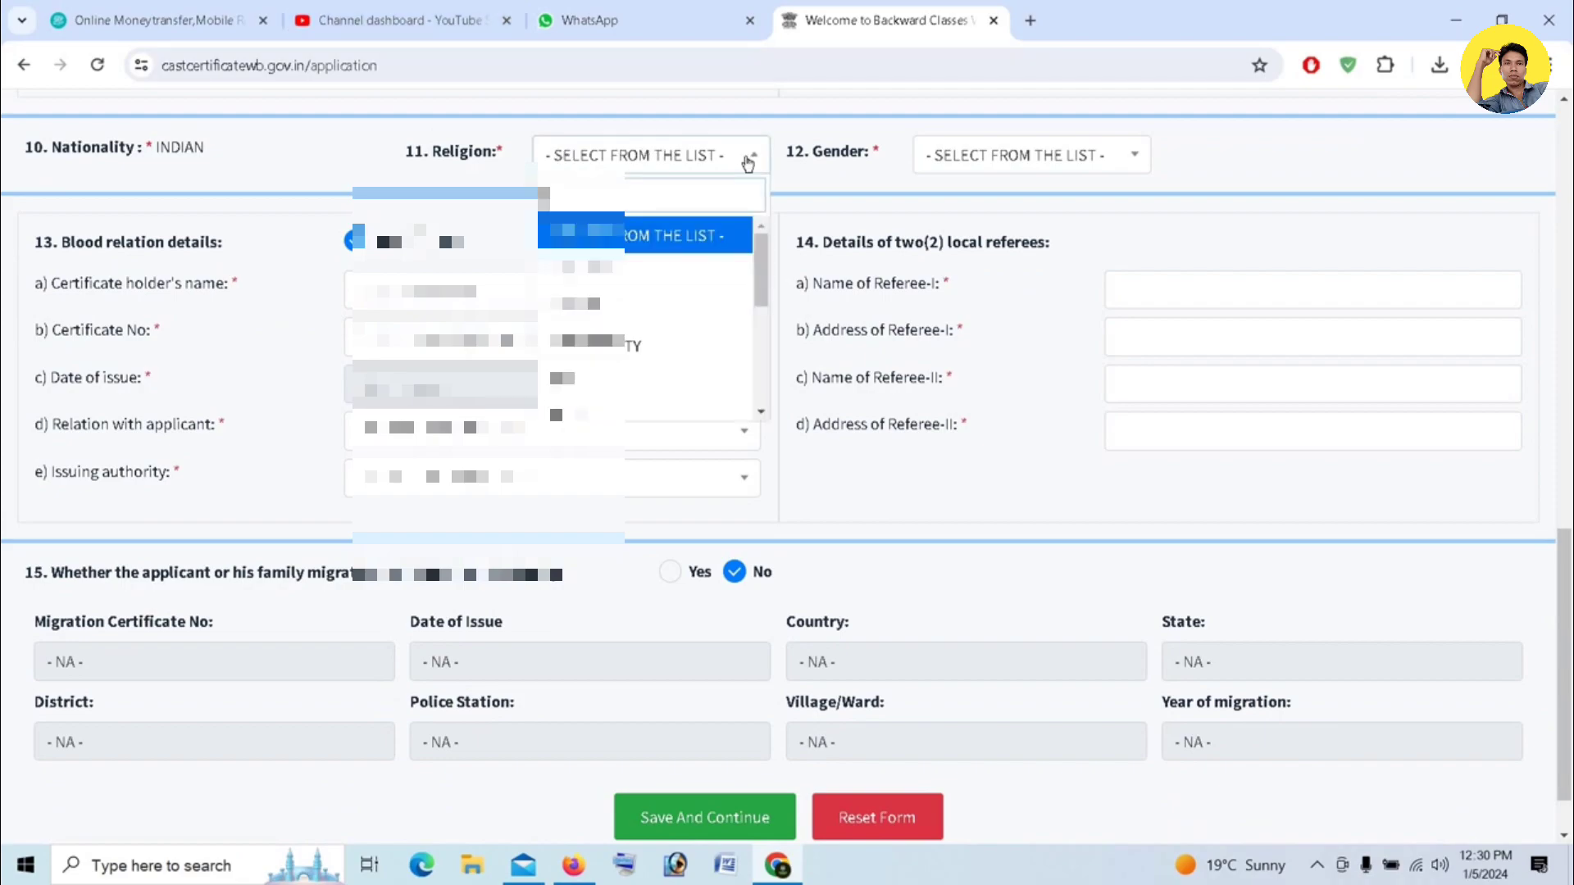
click(643, 266)
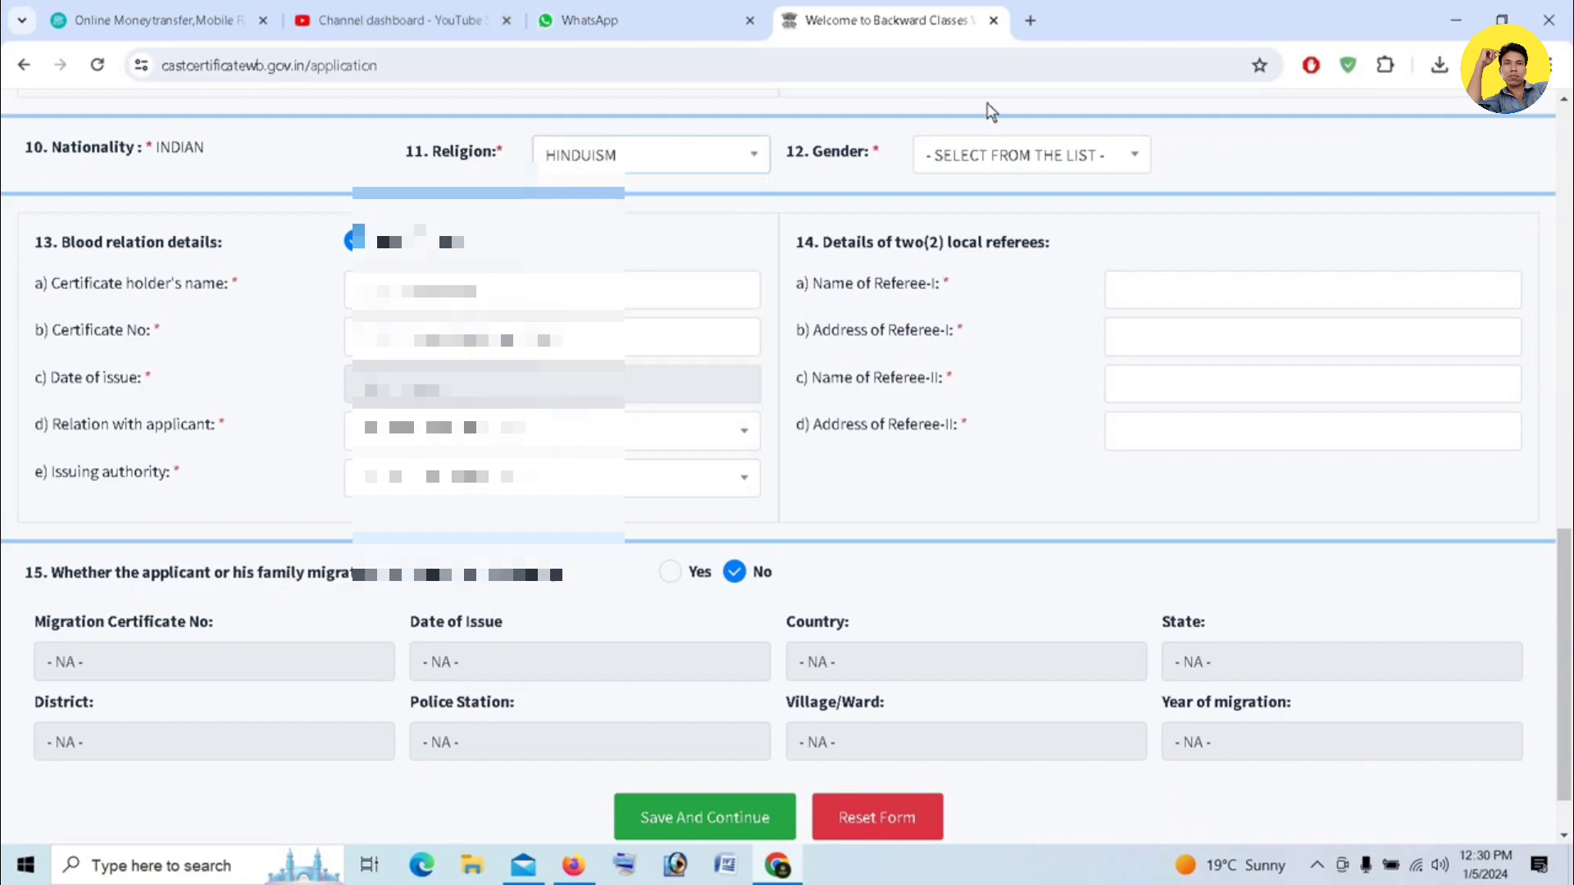
click(1056, 162)
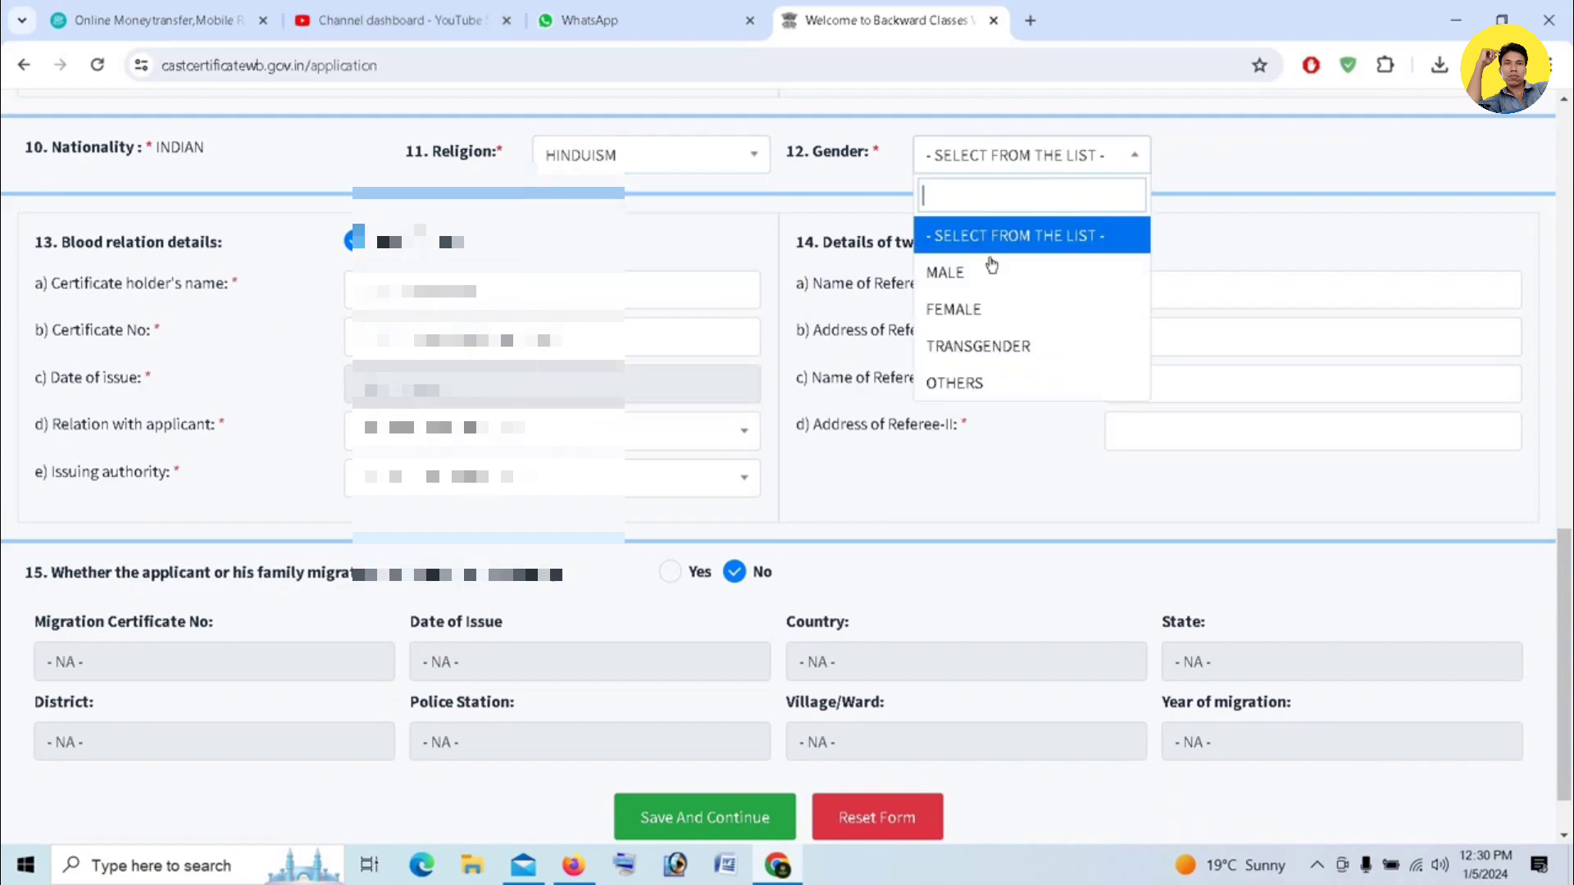
click(986, 311)
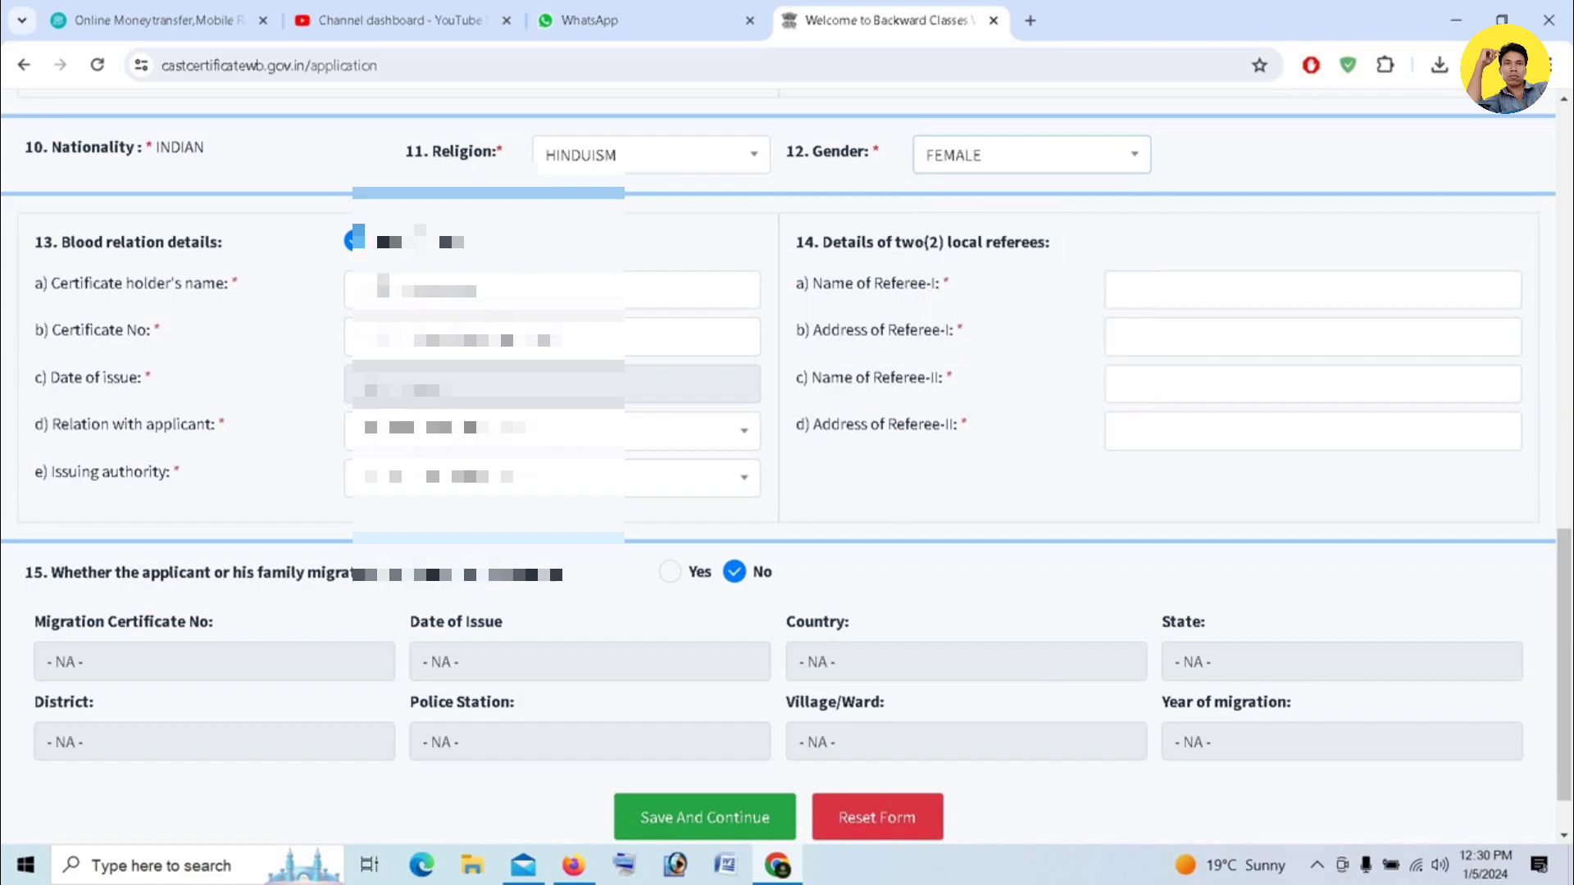
- Enter the blood relation certificate holder's name
click(383, 287)
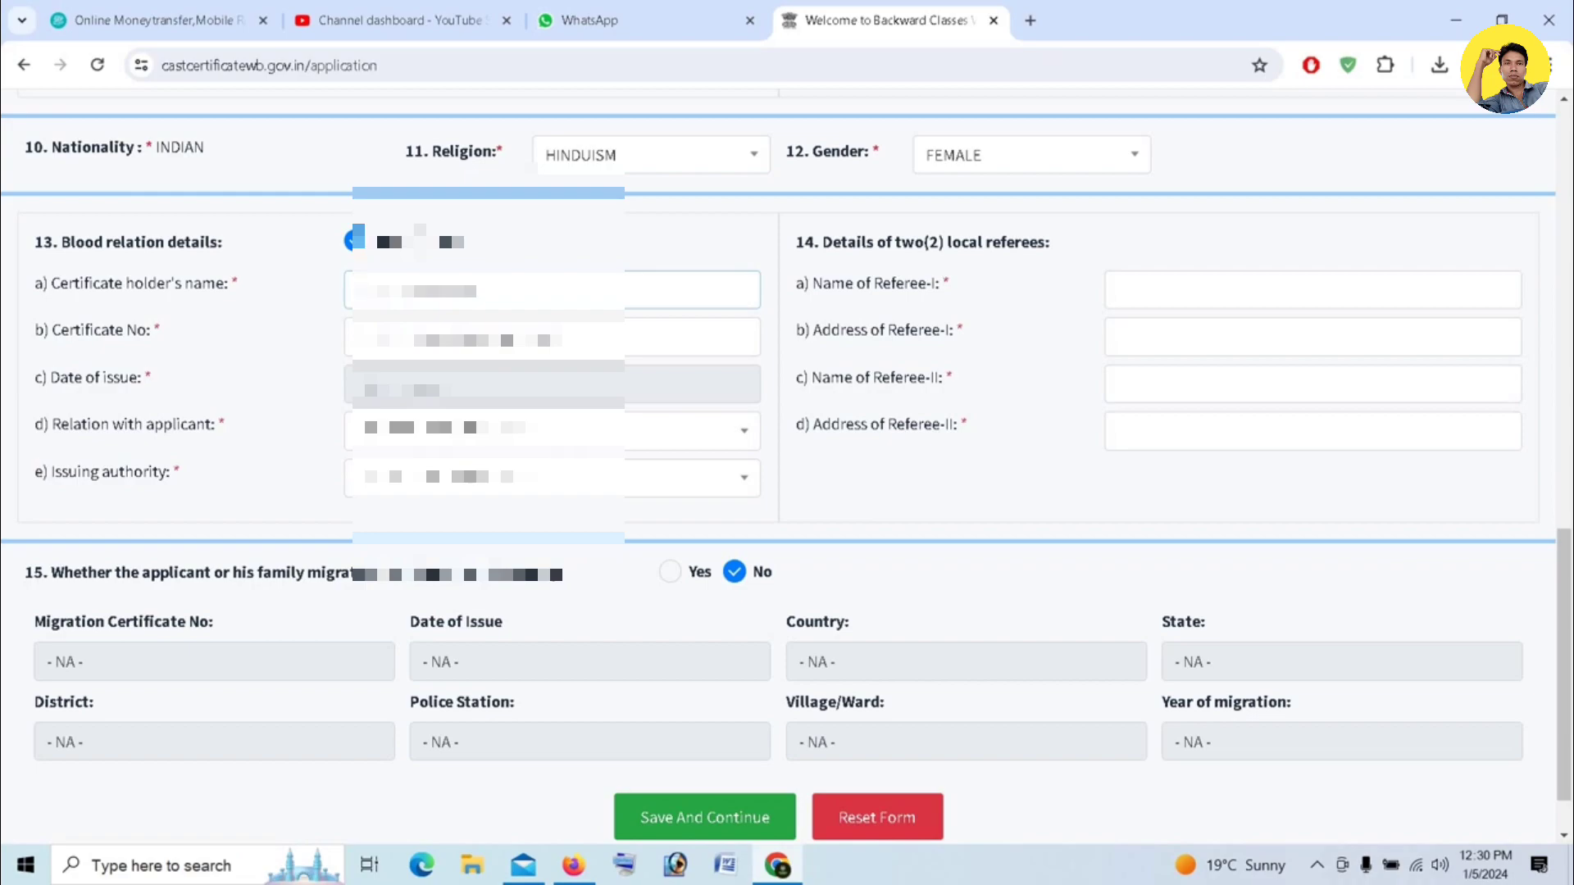
text(SUKUM)
- Enter the blood relation certificate number
click(359, 336)
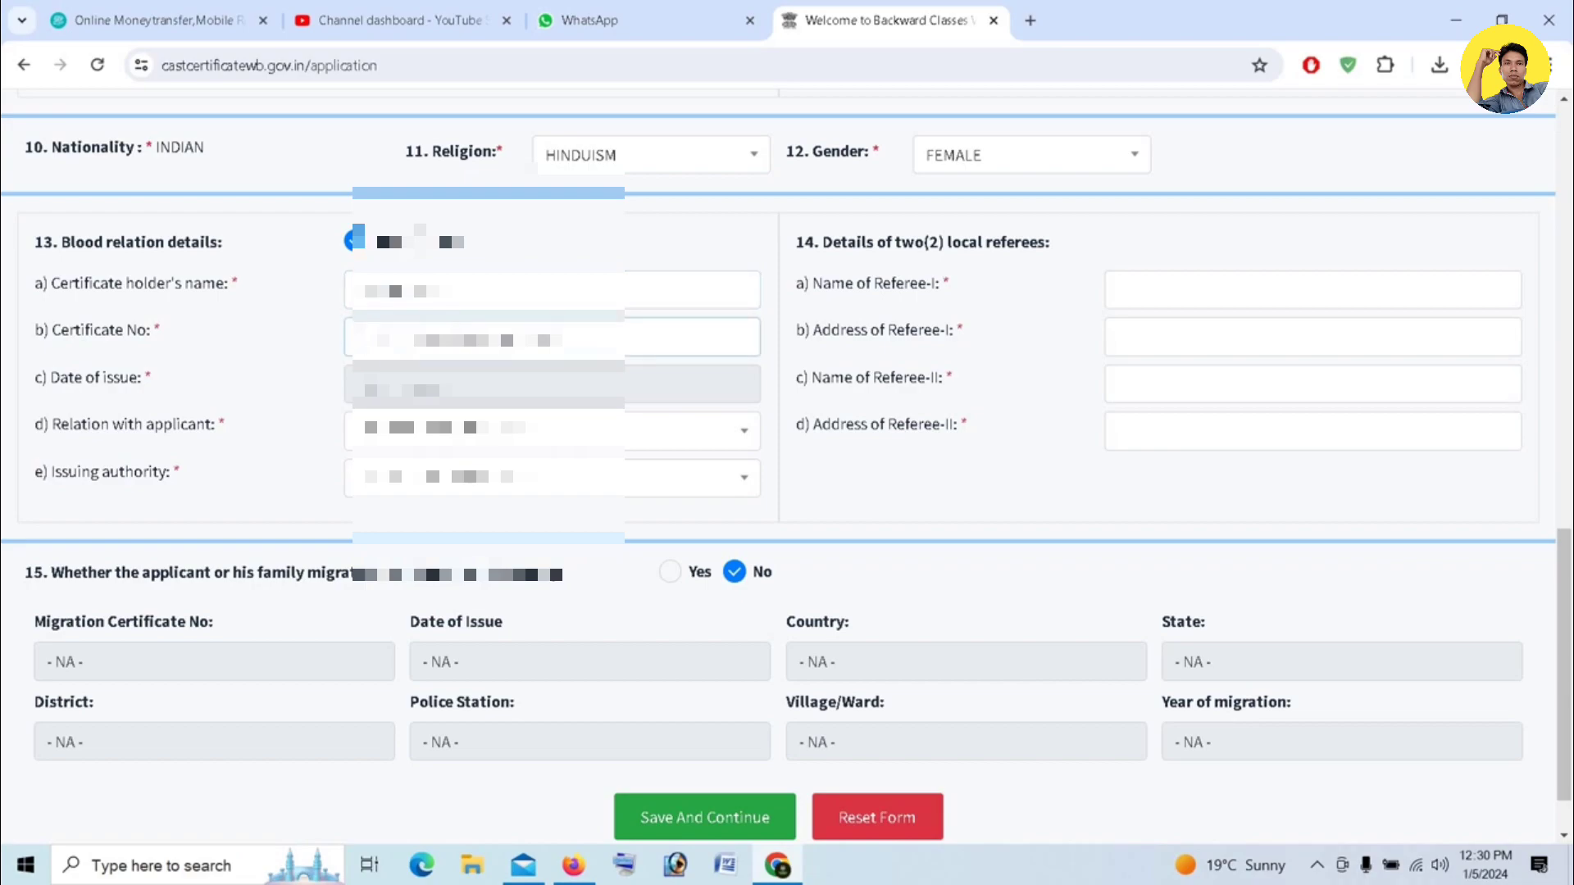
text(W1)
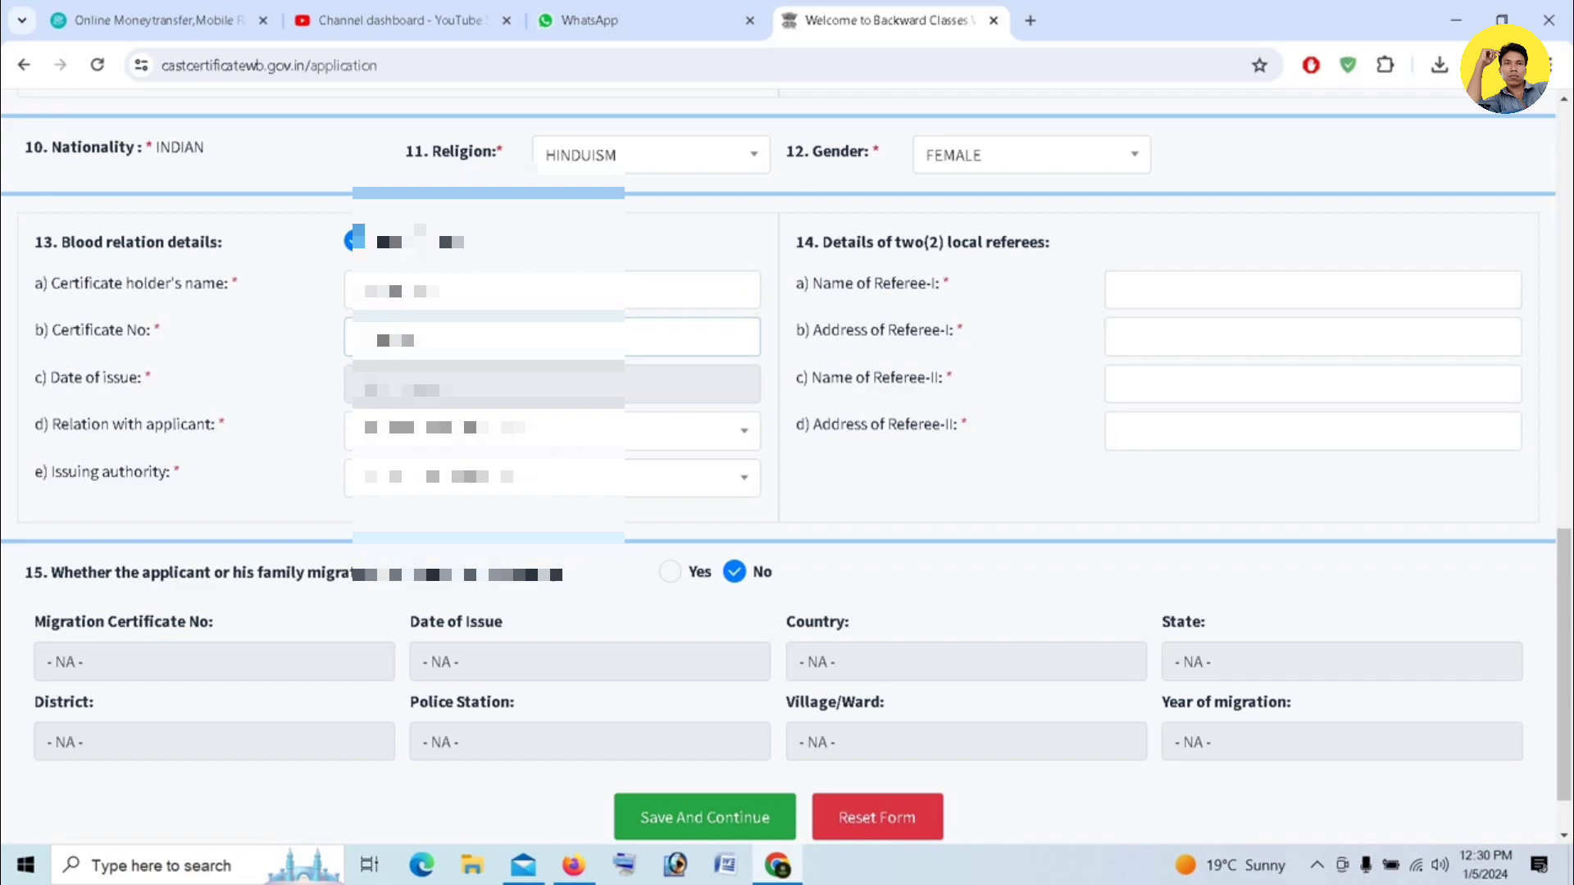
text(0)
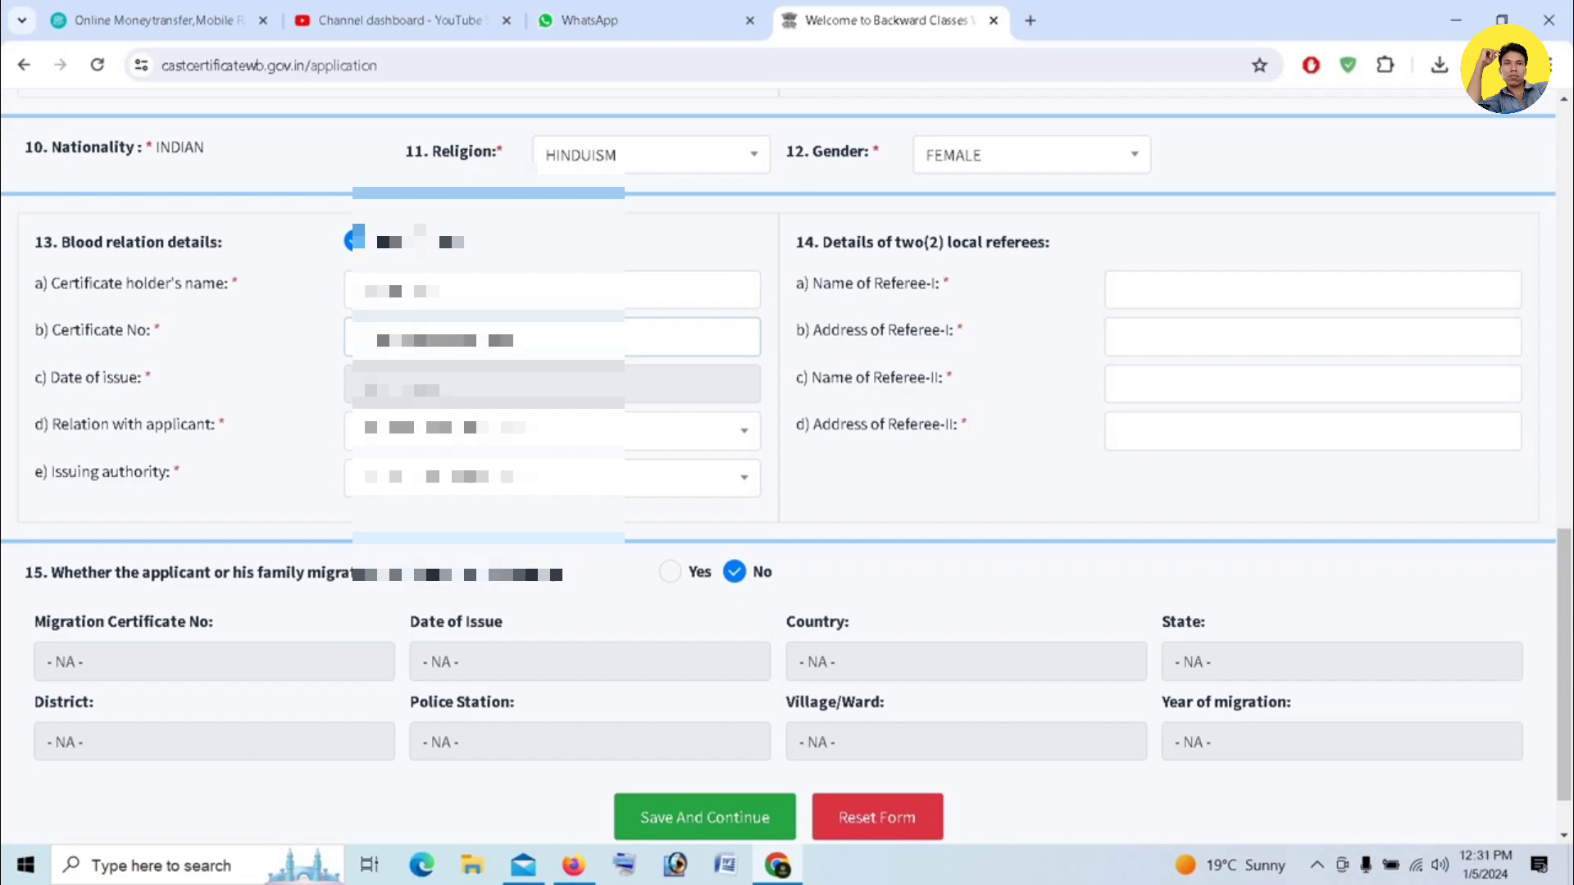
- Pick the certificate's date of issue from the calendar, choosing year, month and day 20
click(502, 385)
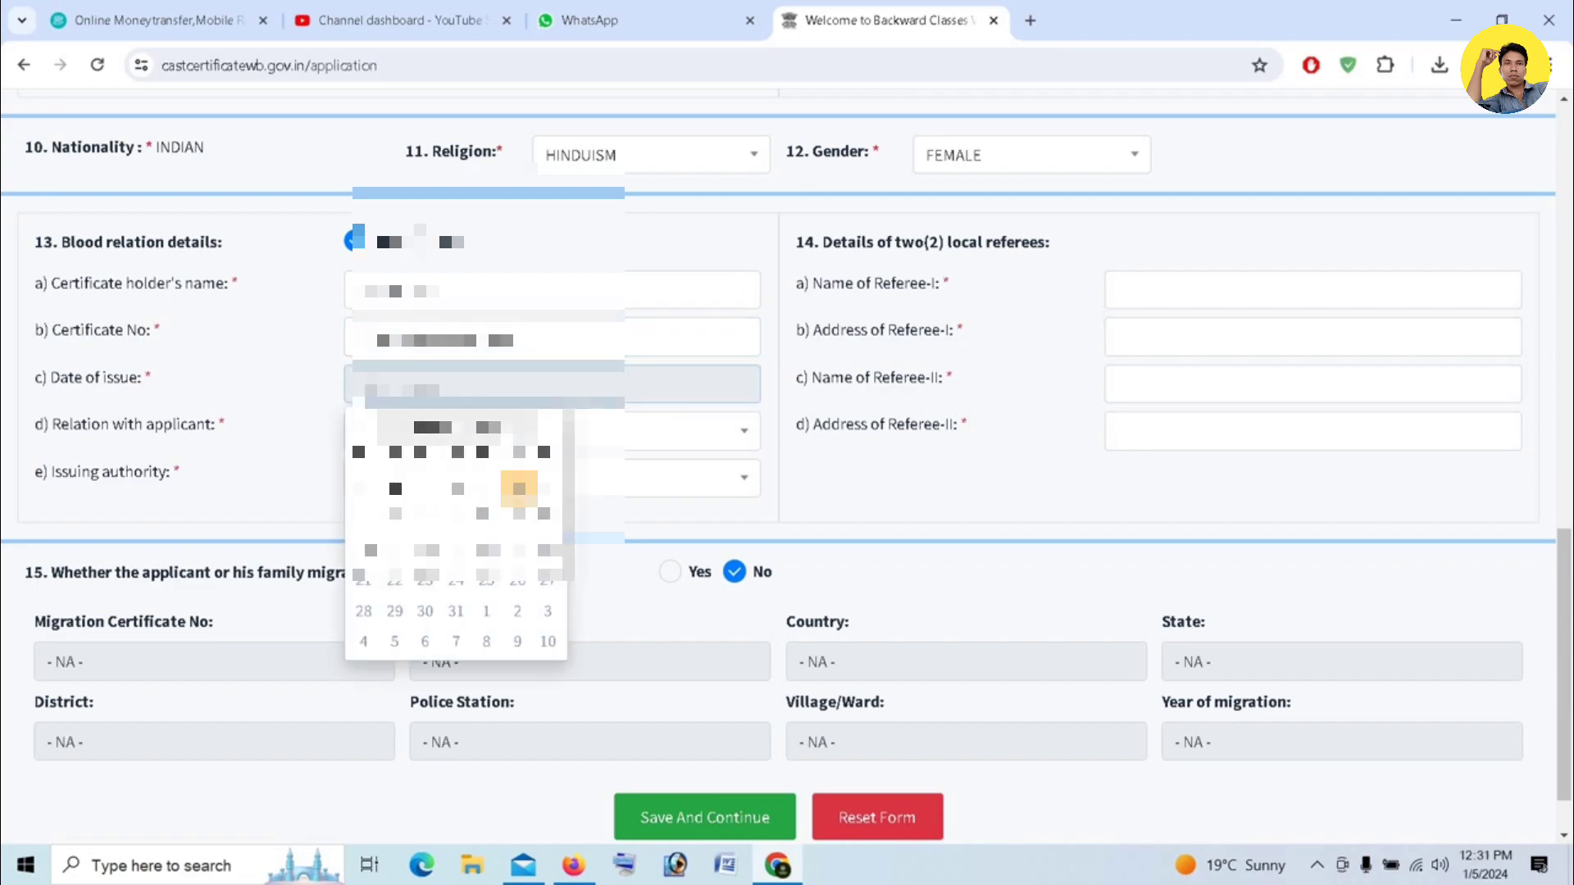
click(451, 427)
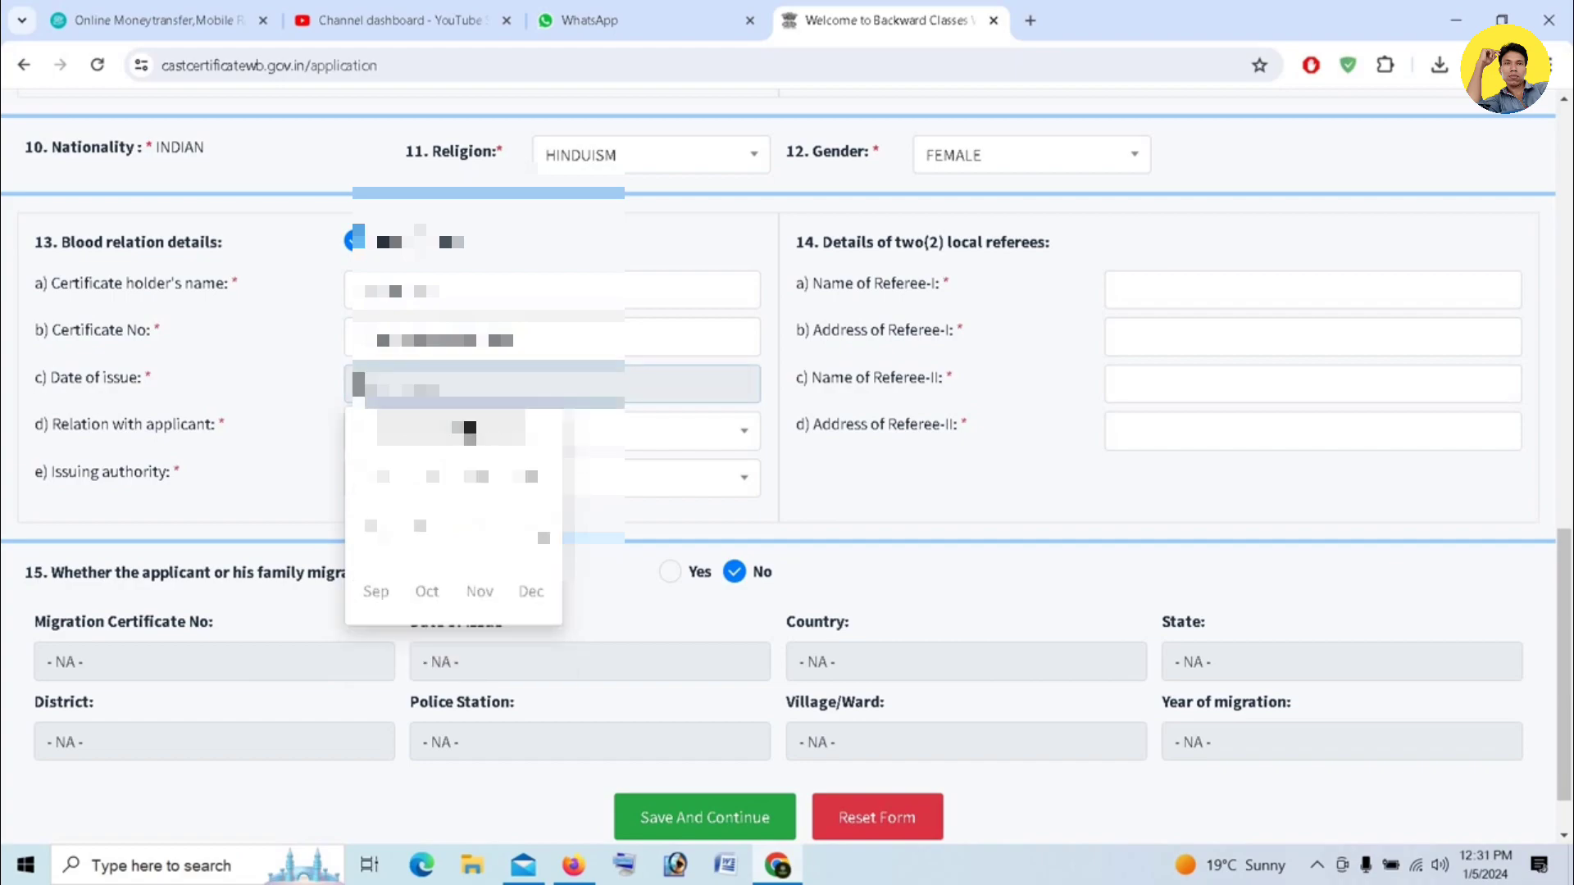
click(450, 427)
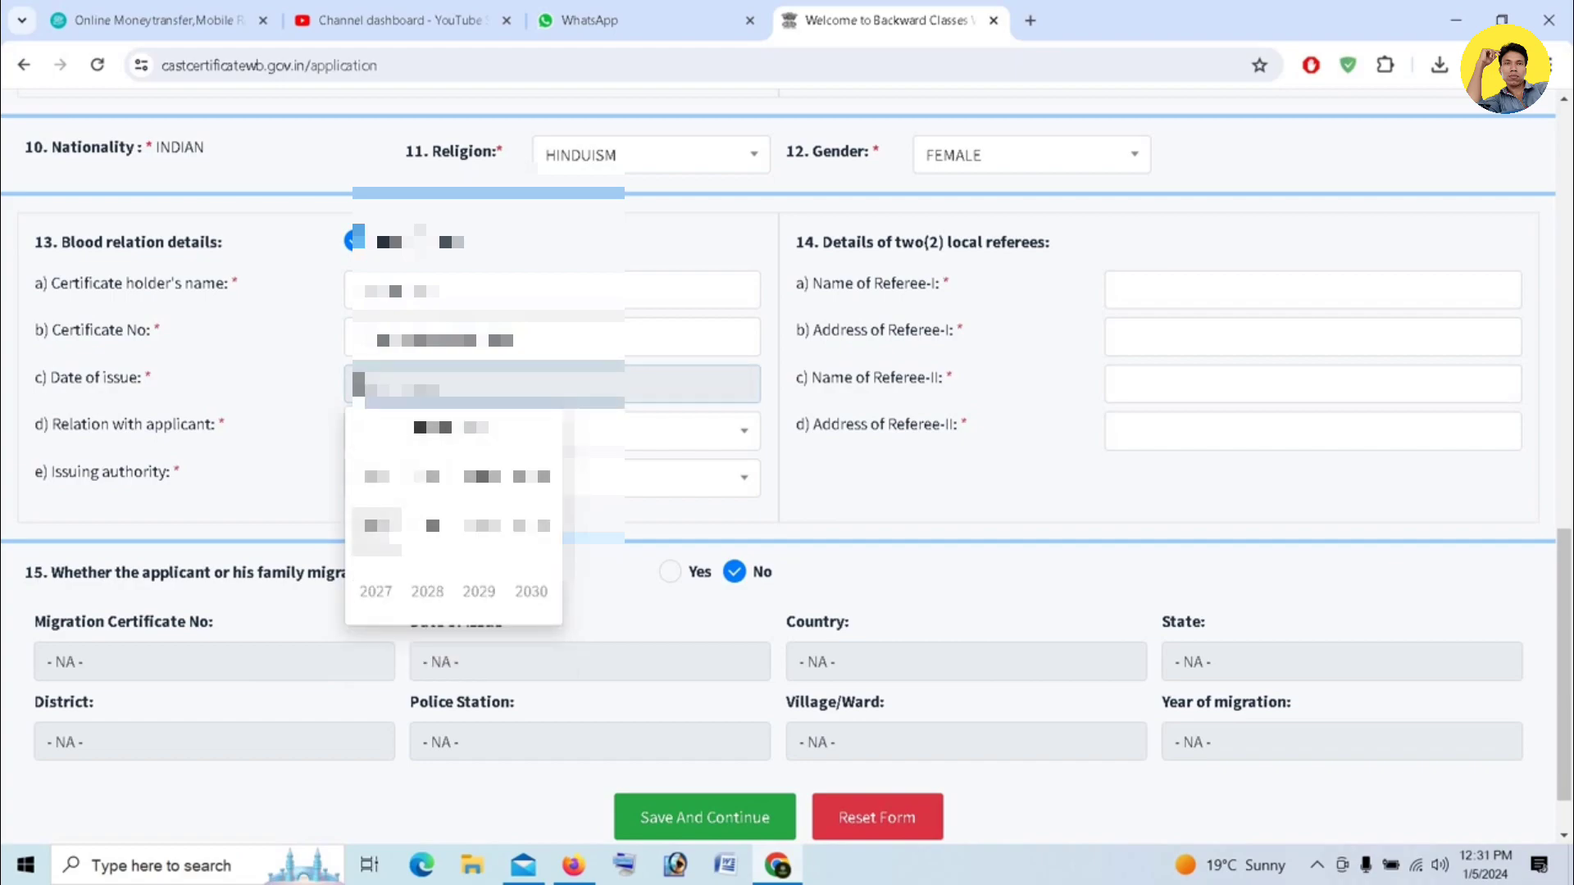
click(376, 531)
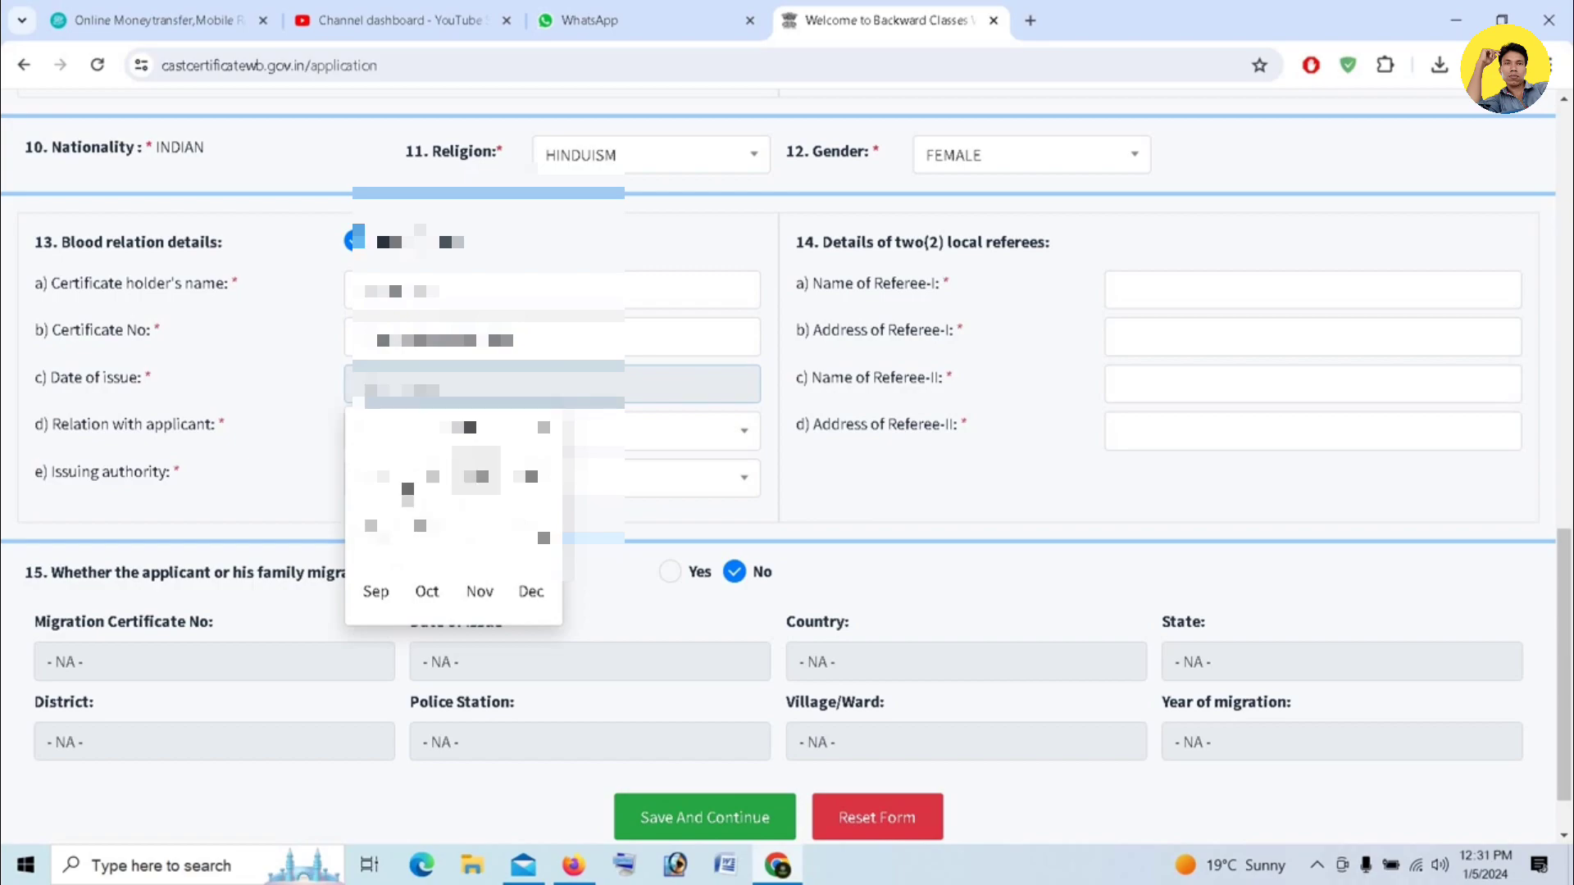
click(476, 532)
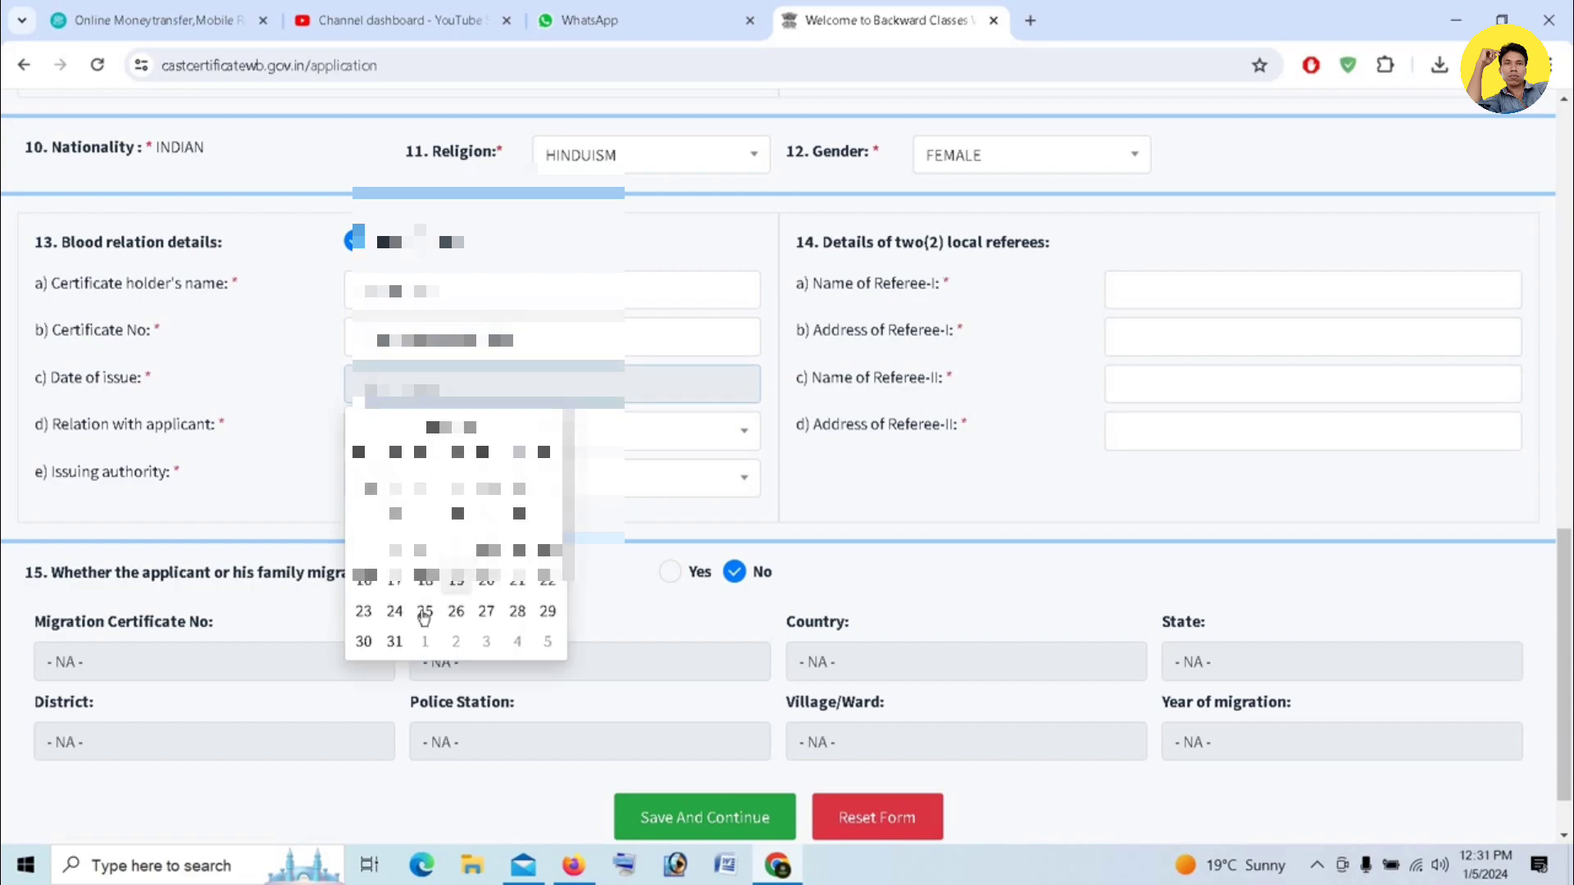
click(485, 583)
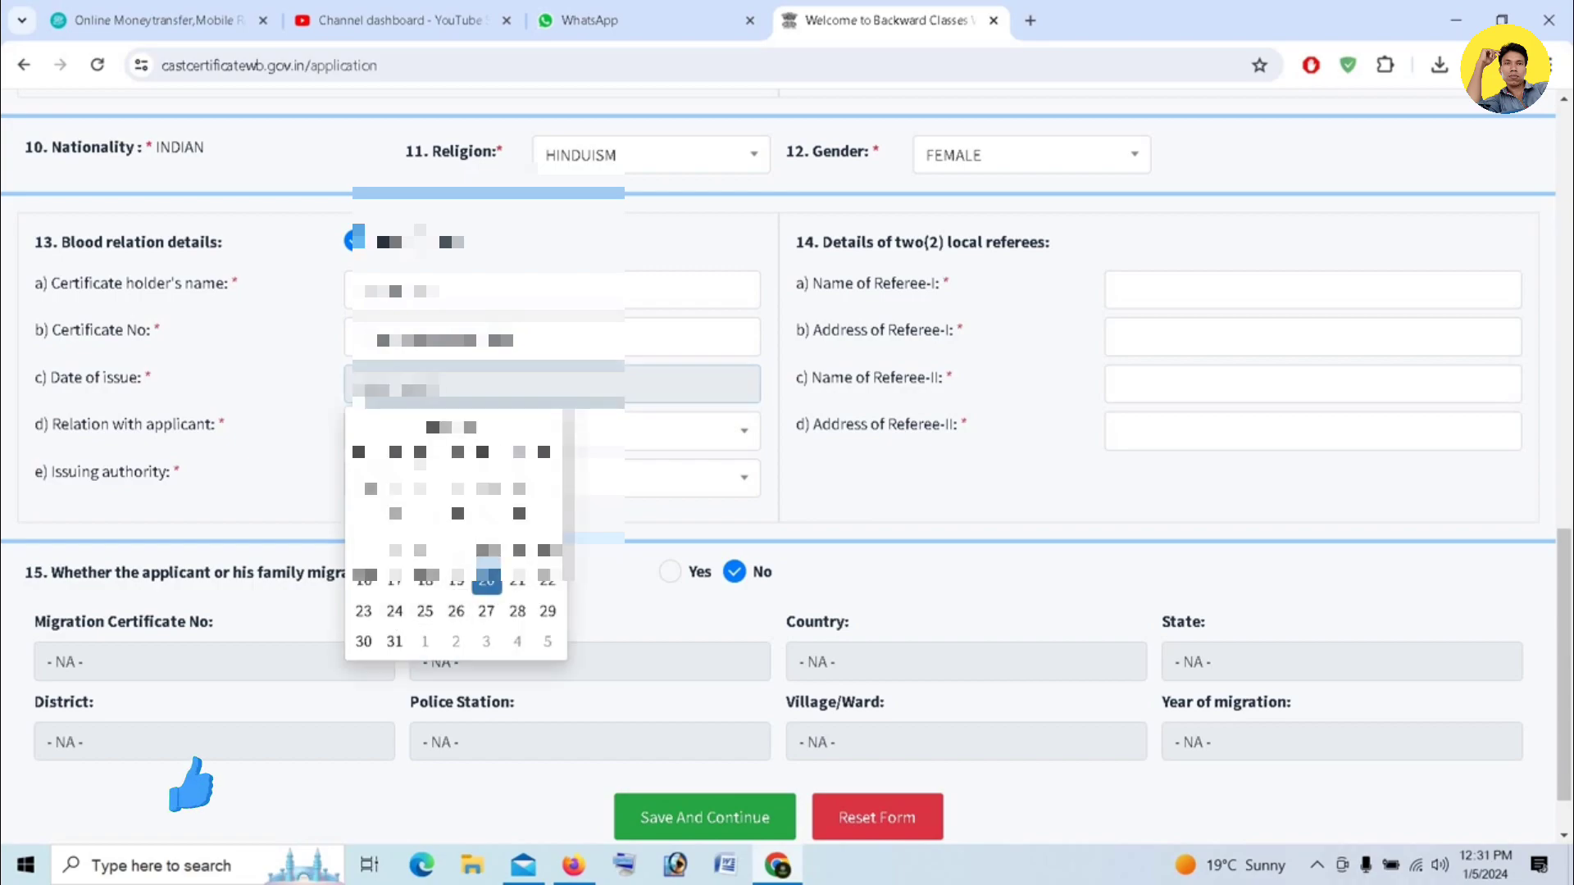
click(296, 366)
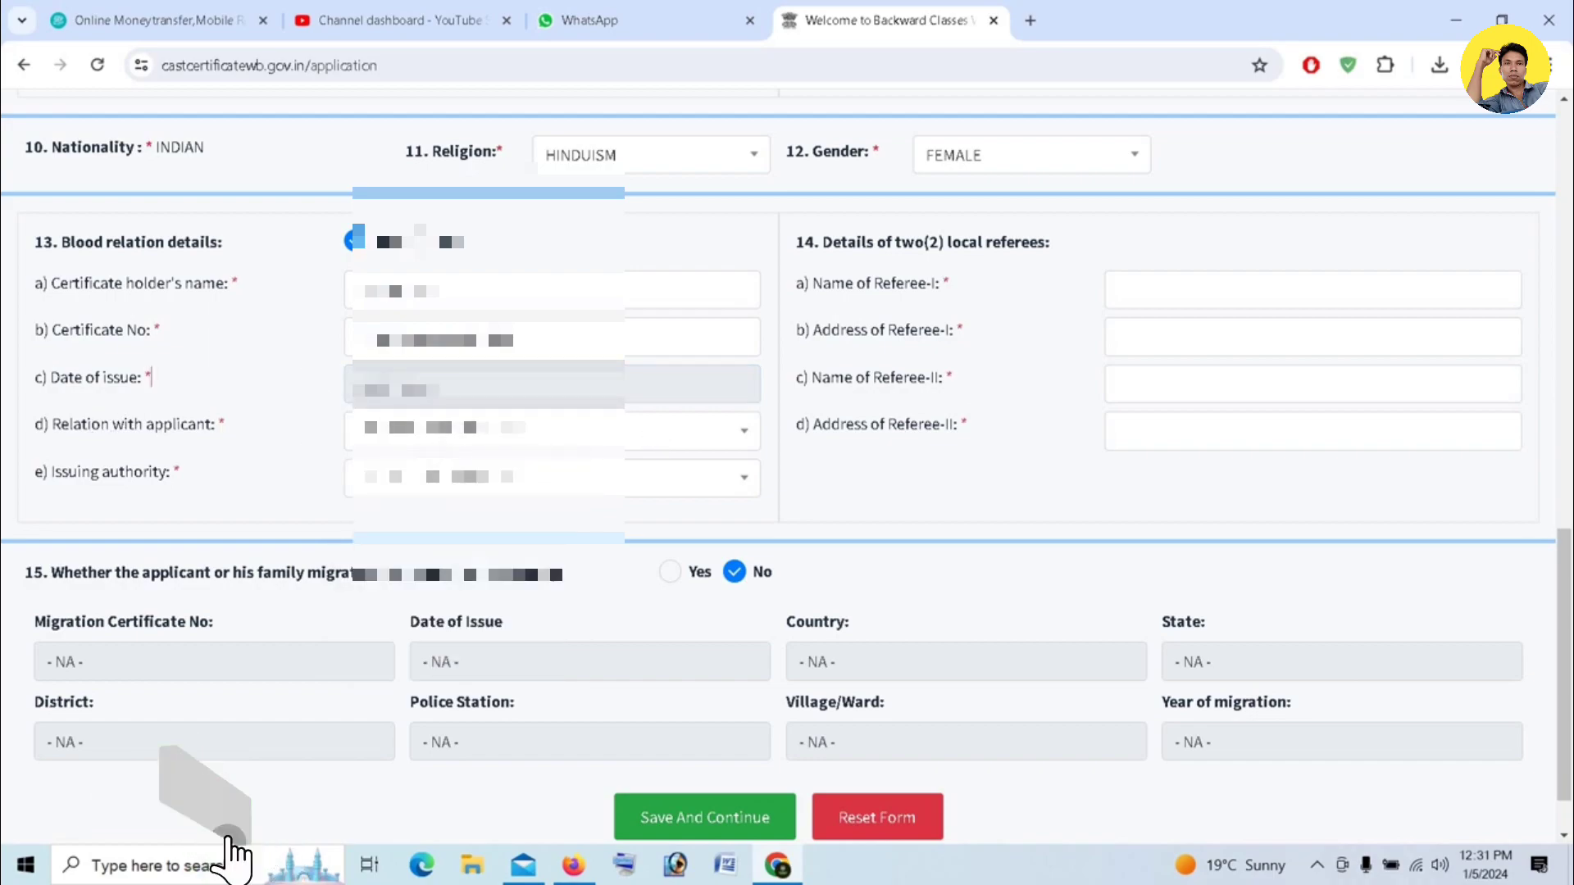
- Select the certificate holder's relation with the applicant
click(369, 430)
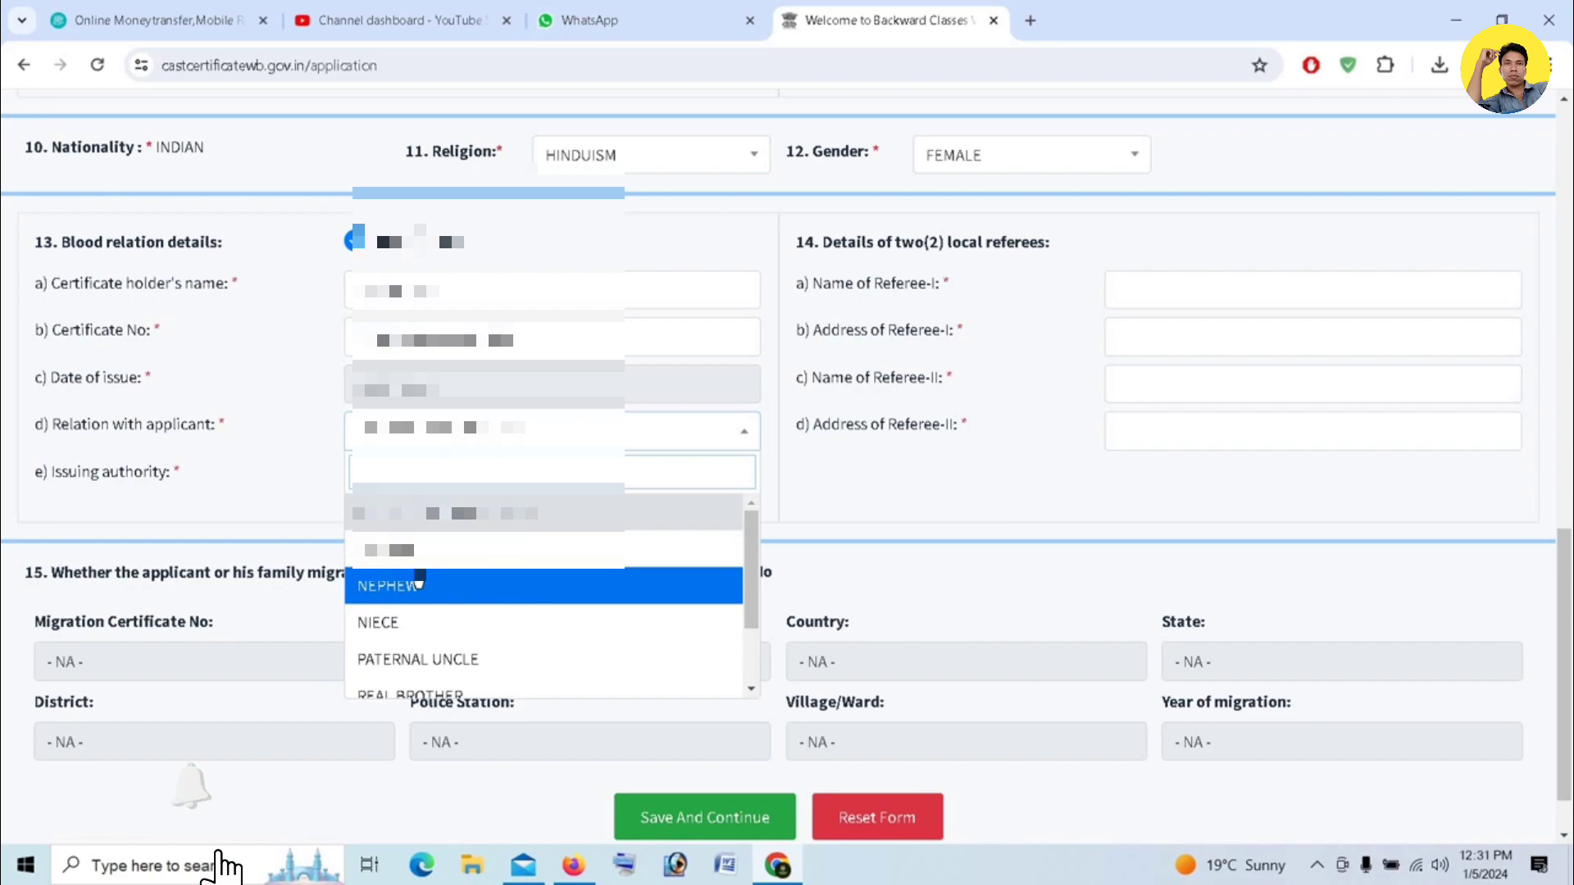
scroll(420, 583, down, 2)
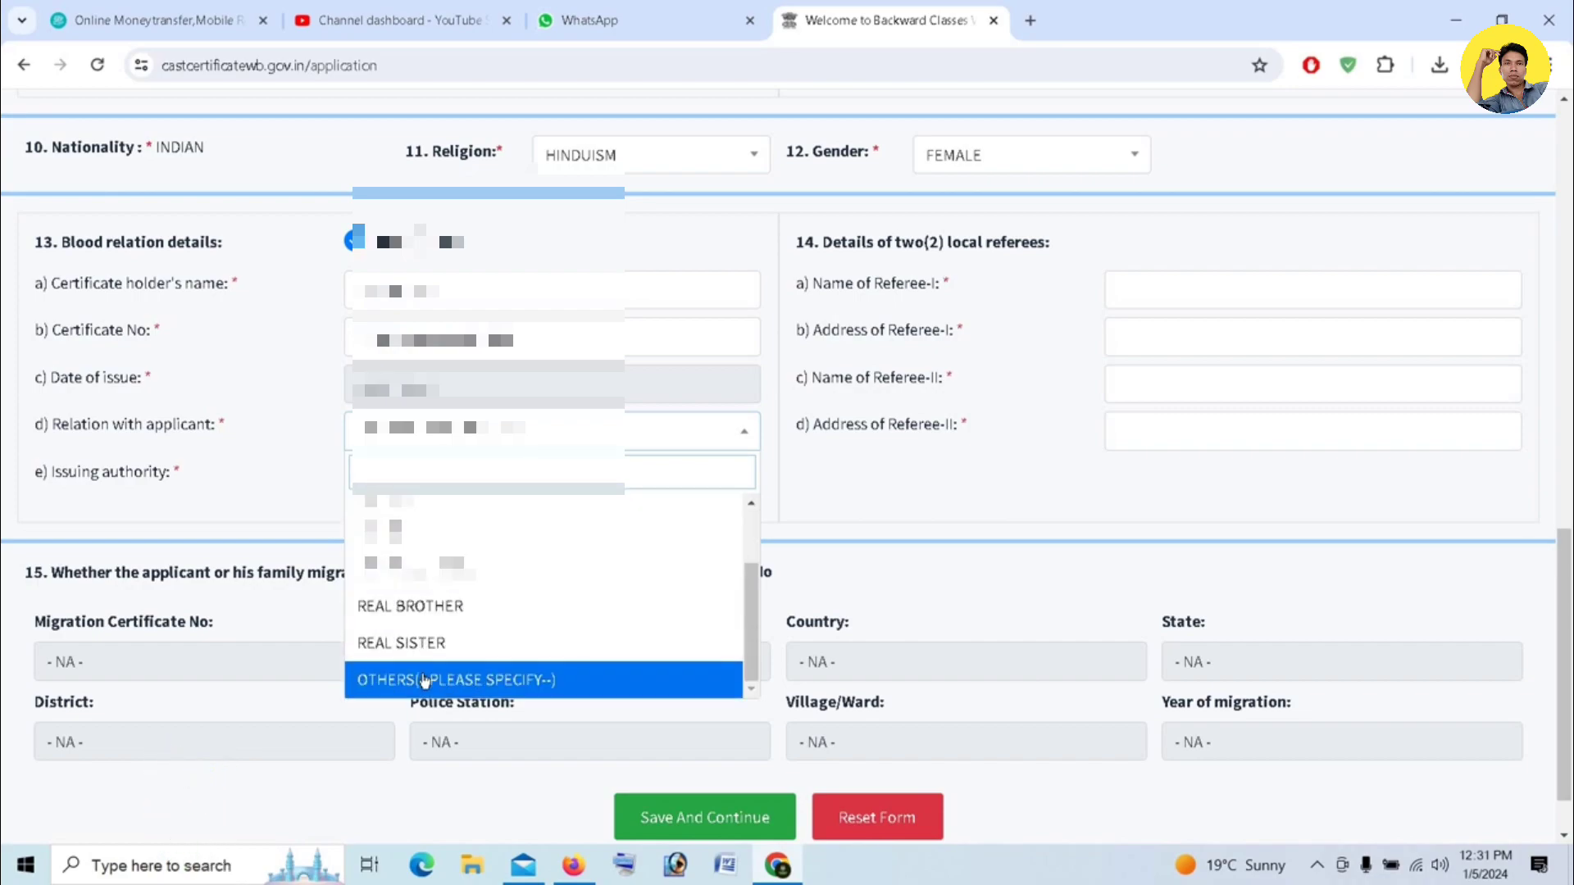
scroll(455, 638, up, 2)
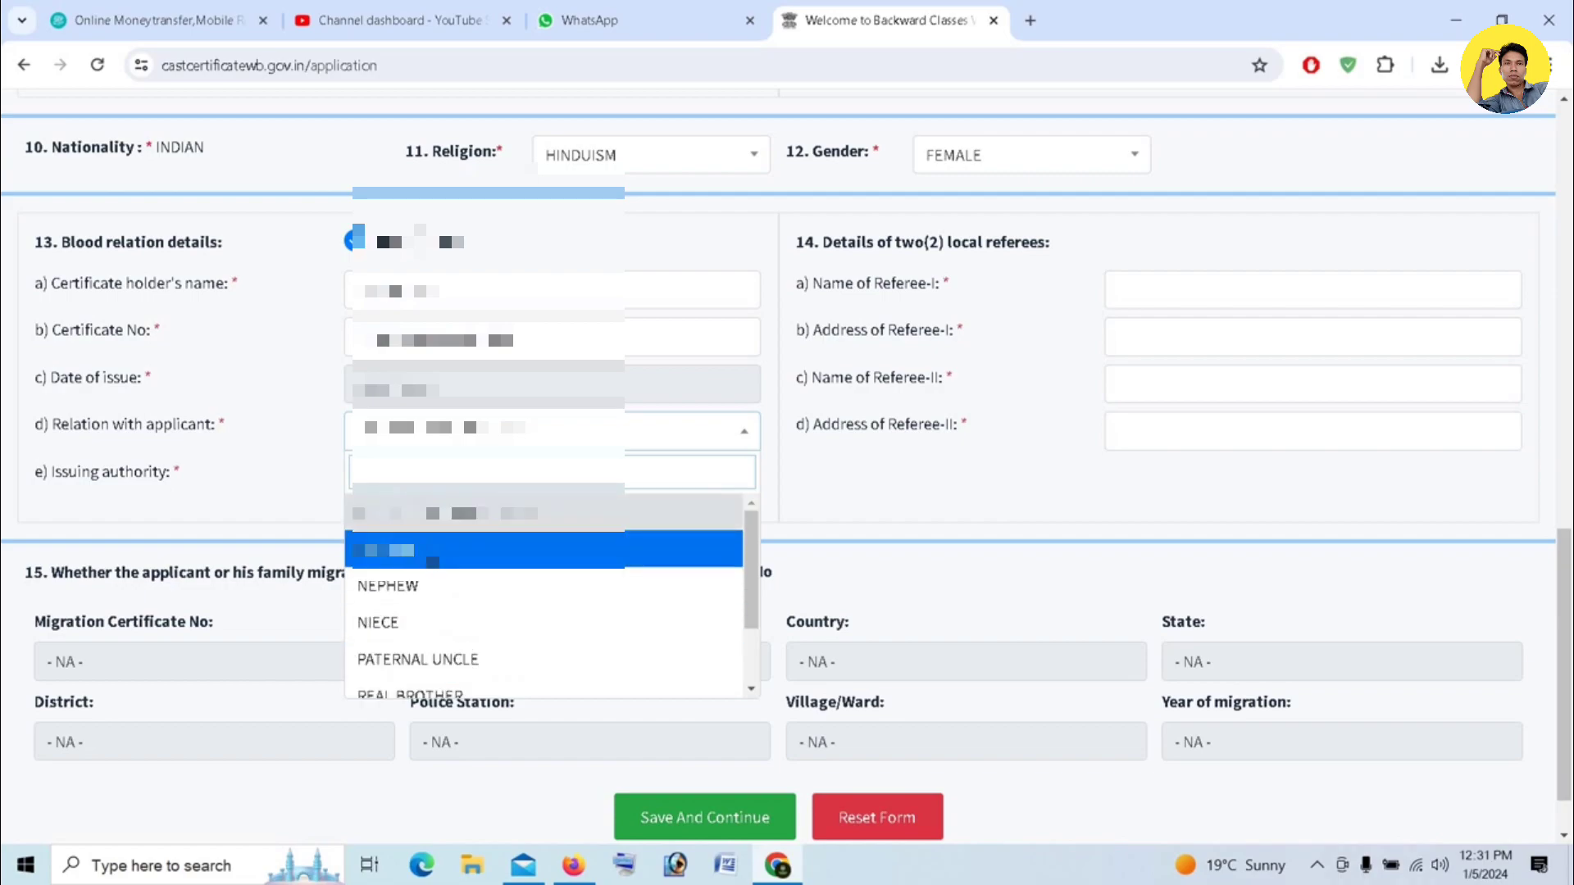
click(410, 550)
- Choose the certificate's issuing authority from the list
click(516, 479)
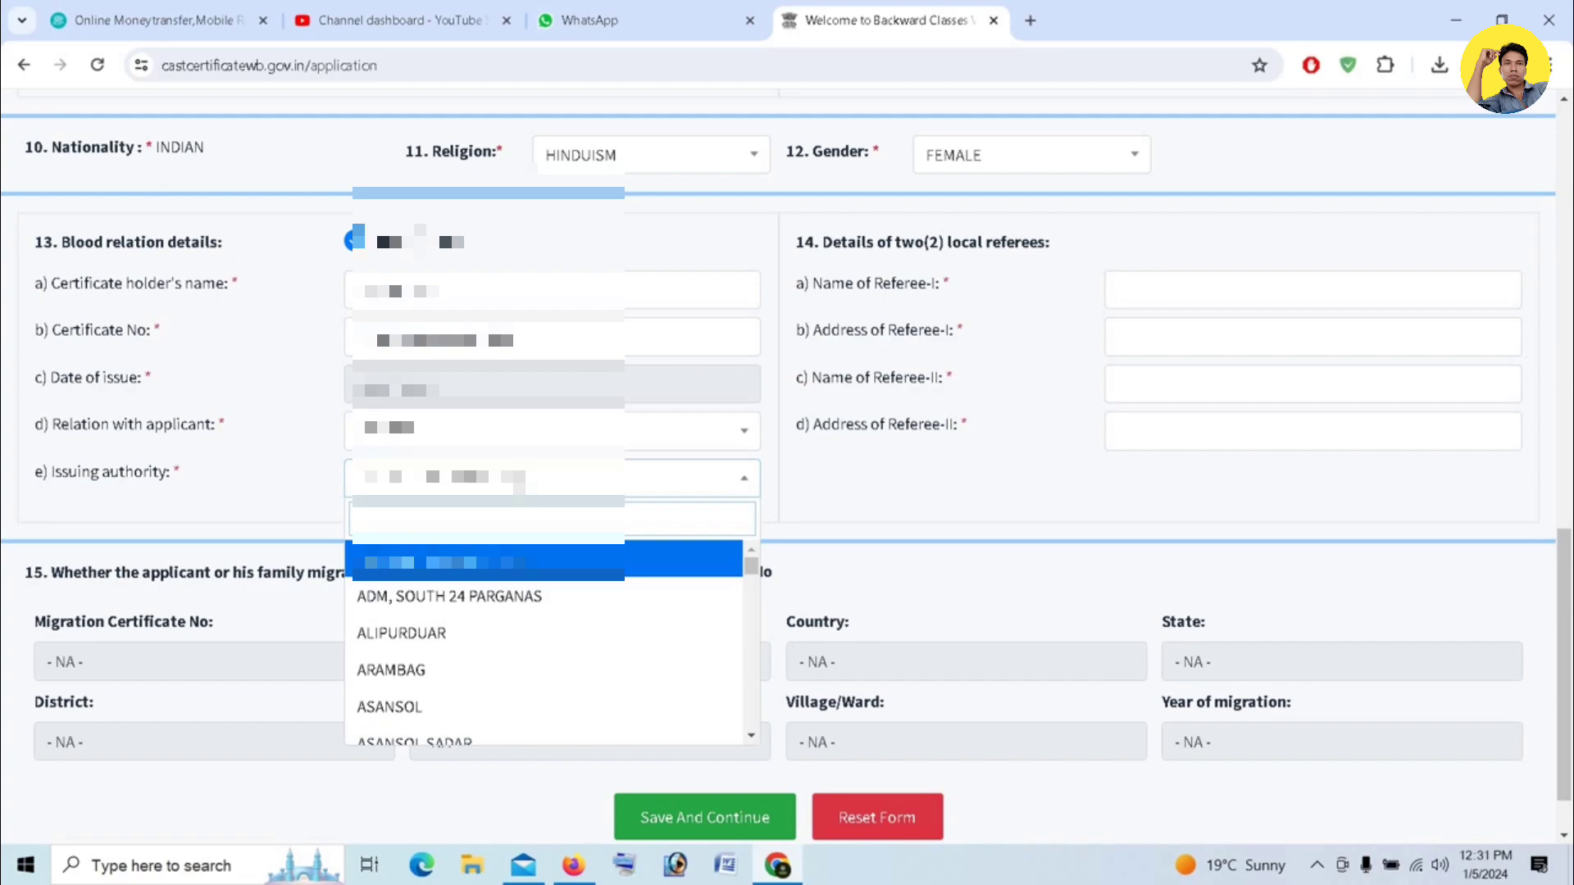
scroll(426, 627, down, 8)
scroll(414, 656, down, 10)
scroll(423, 645, down, 5)
scroll(423, 645, down, 3)
click(412, 608)
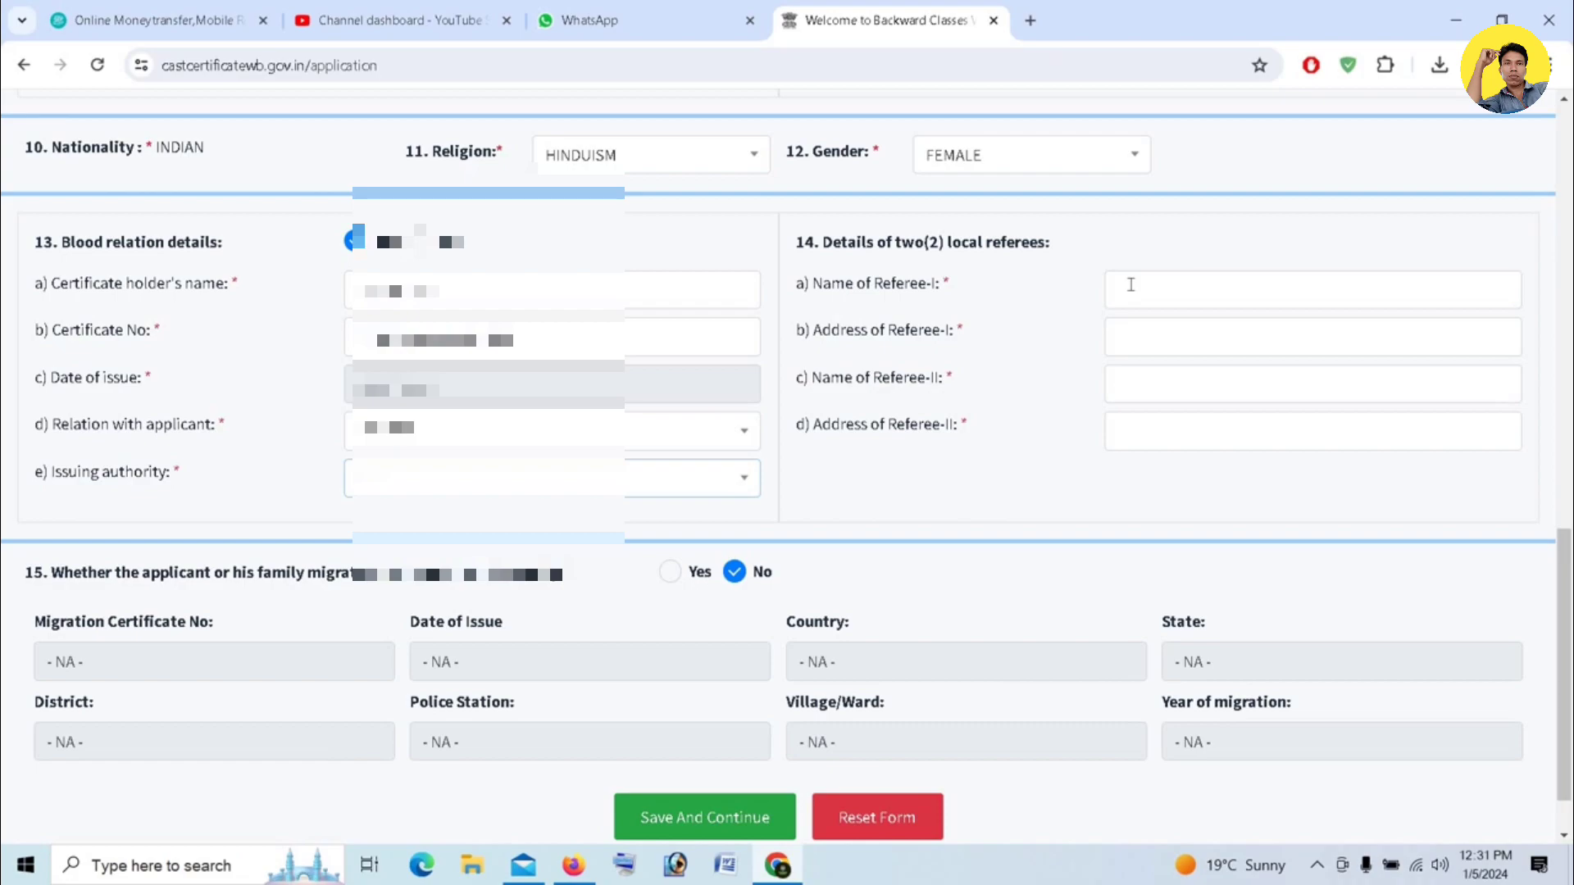
- Fill in the names and addresses of the two local referees and save the form to continue
click(1167, 332)
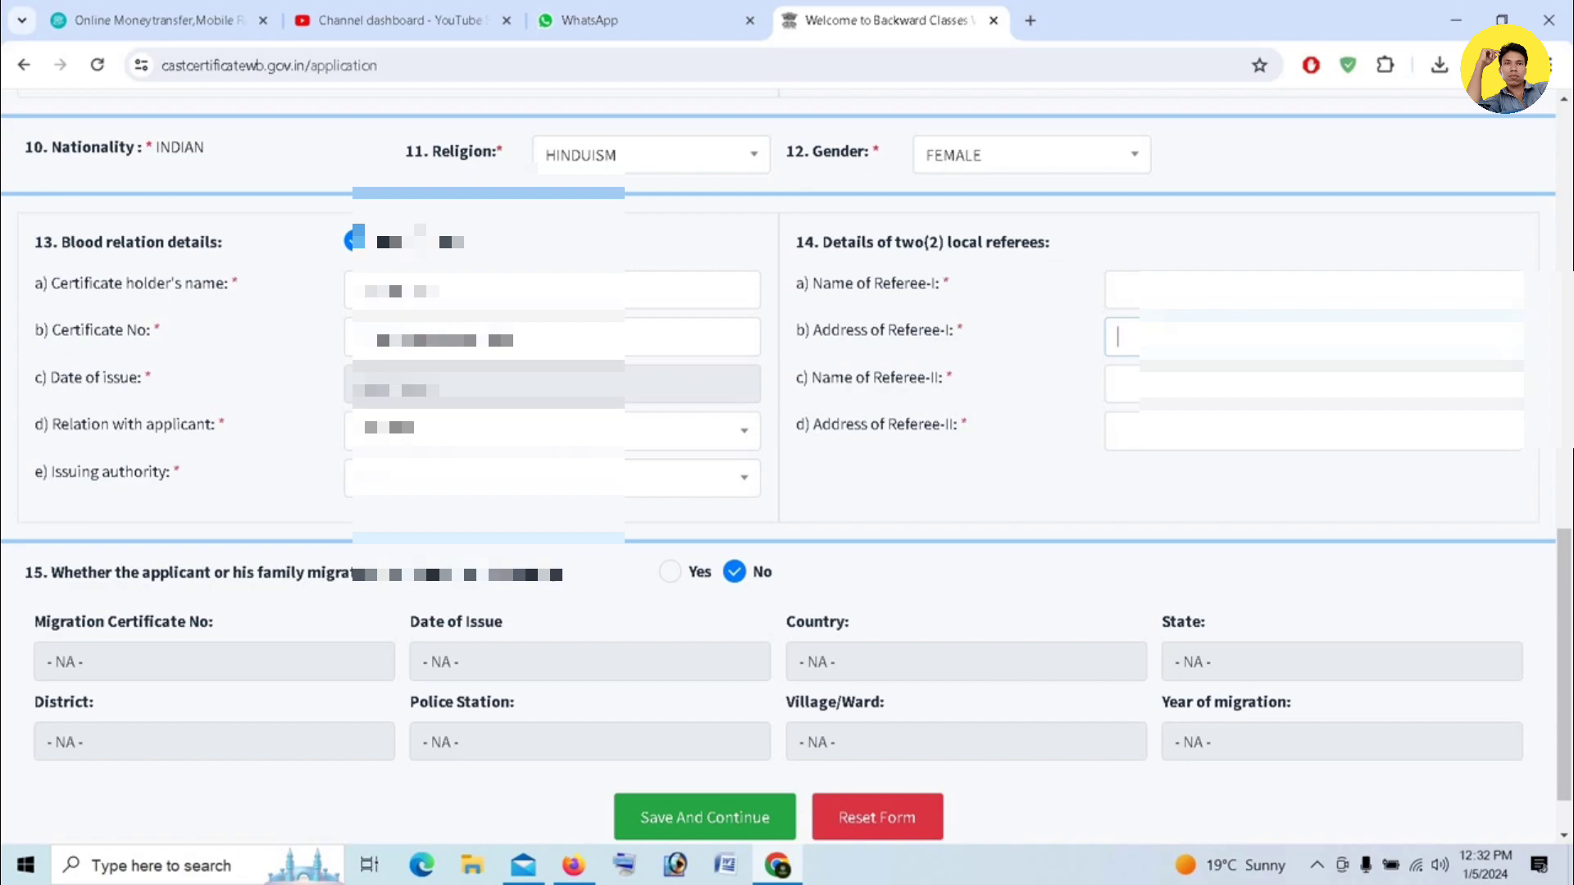
text(BHA)
text(A)
click(1138, 283)
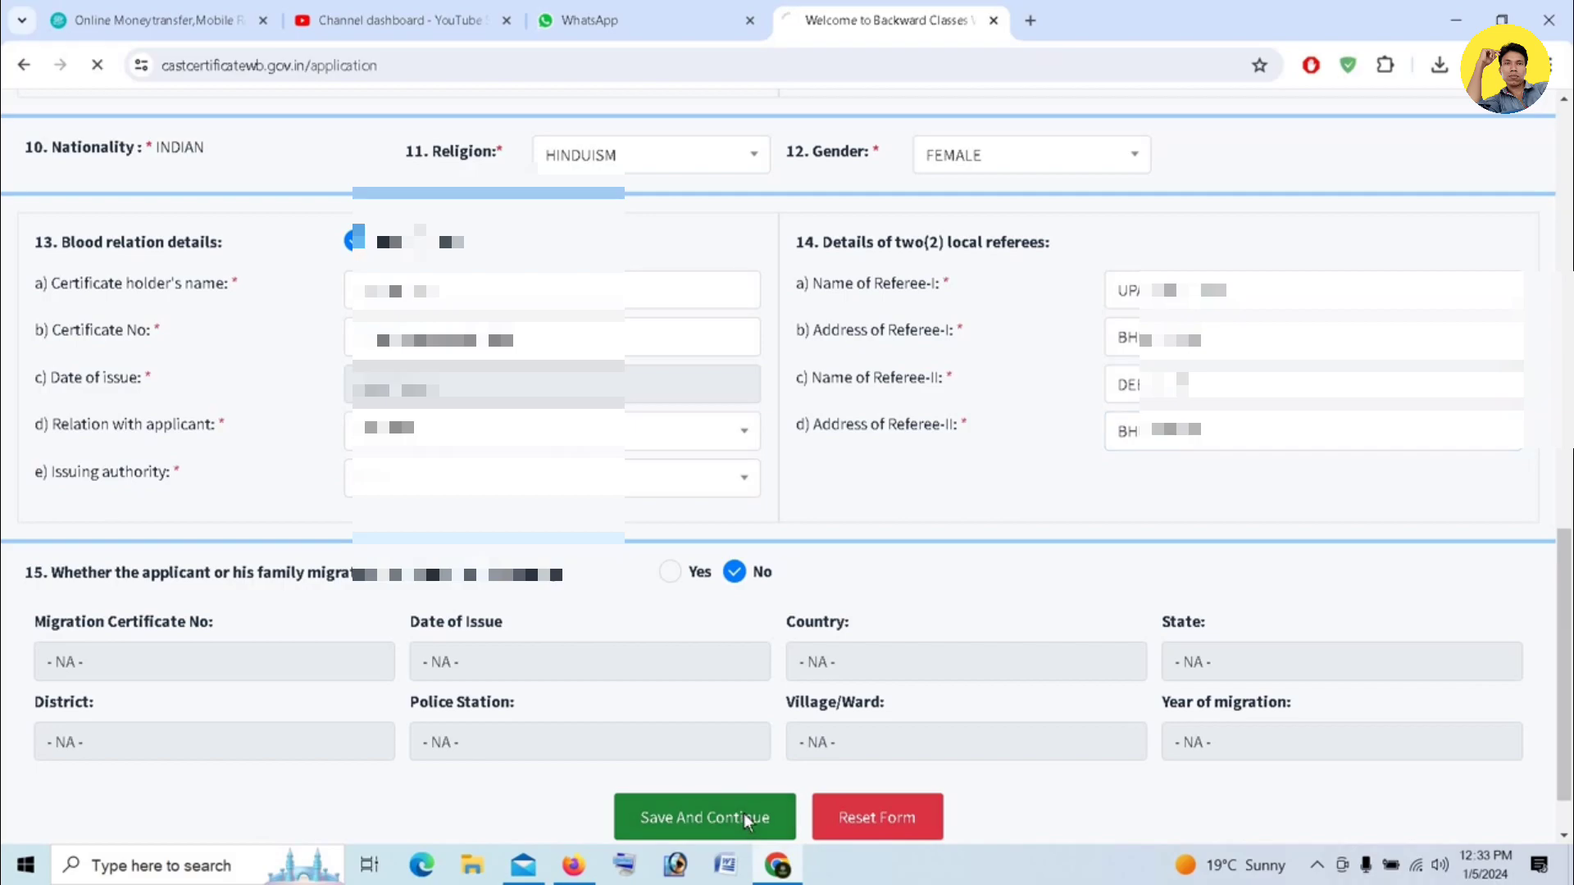
click(759, 764)
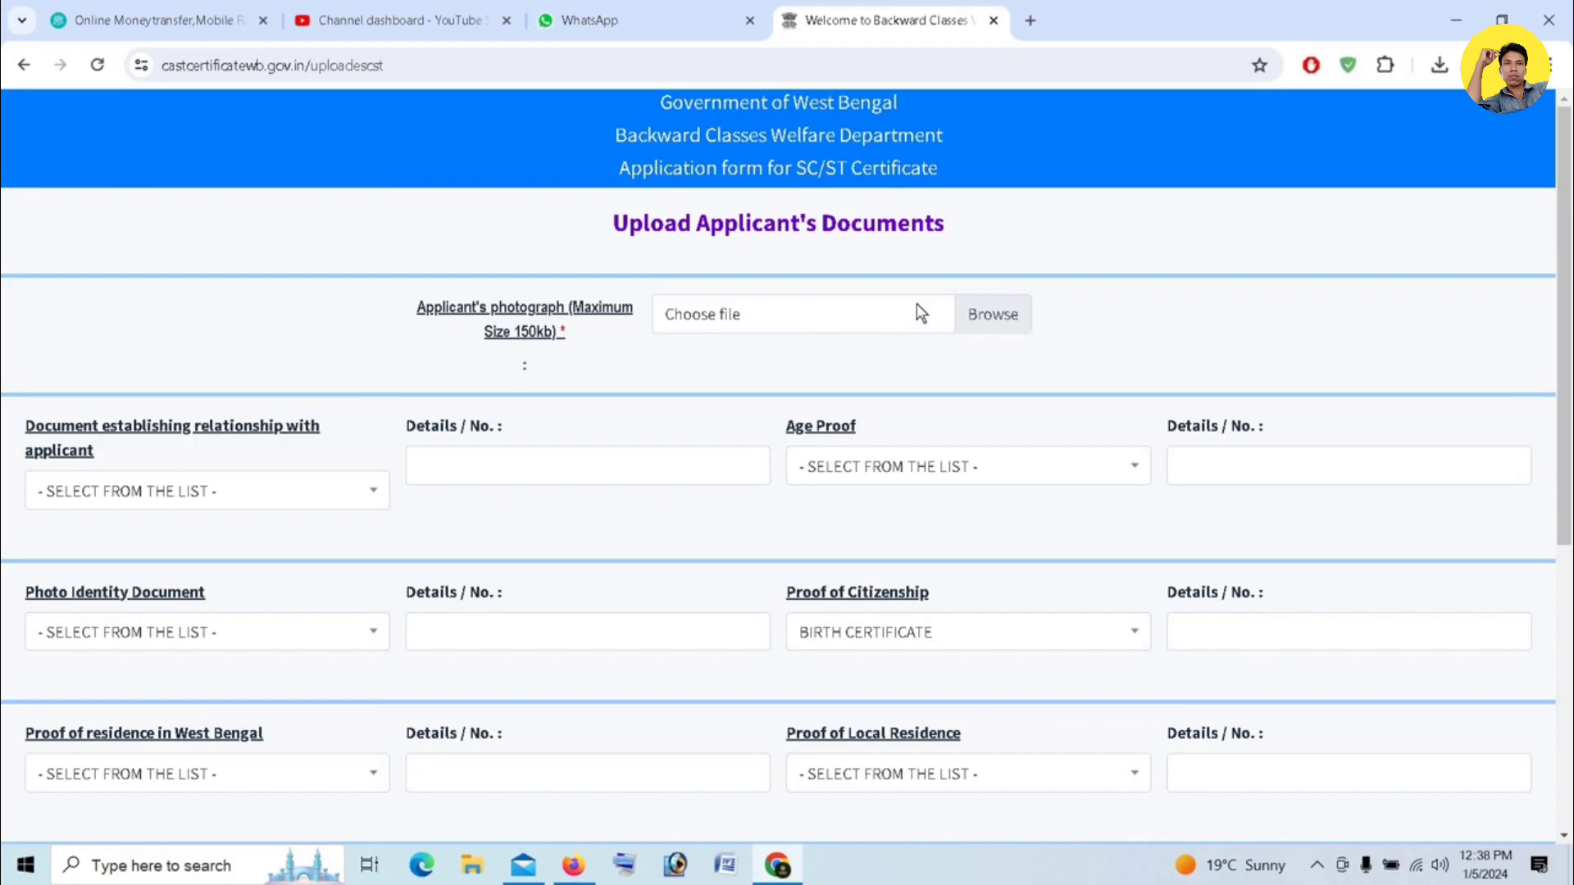
- Upload the applicant's photograph file from the Downloads folder
click(982, 320)
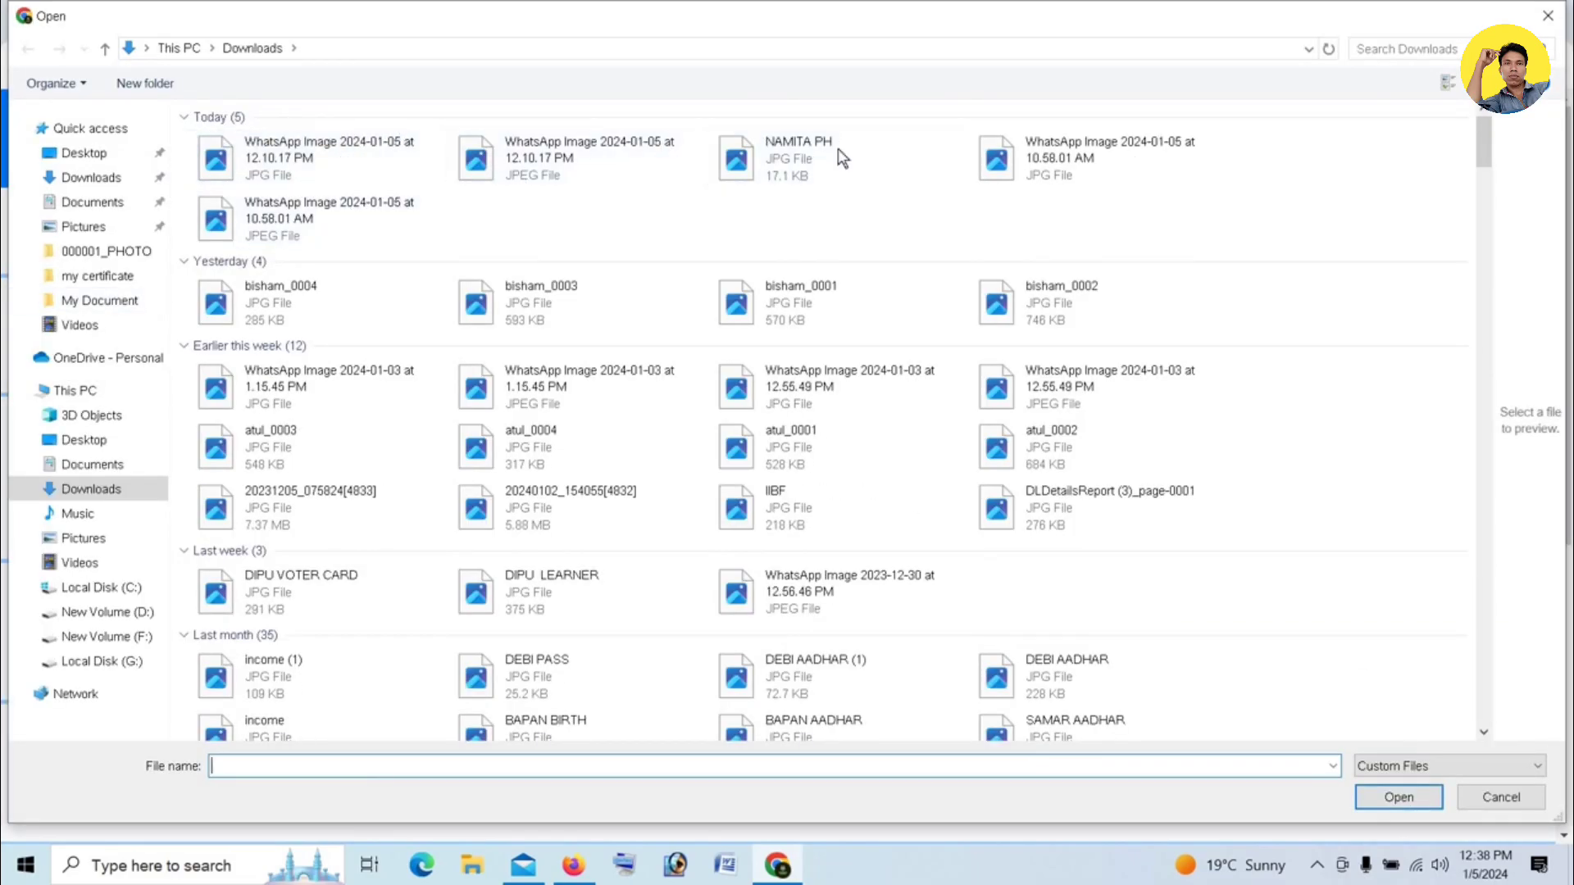
click(818, 152)
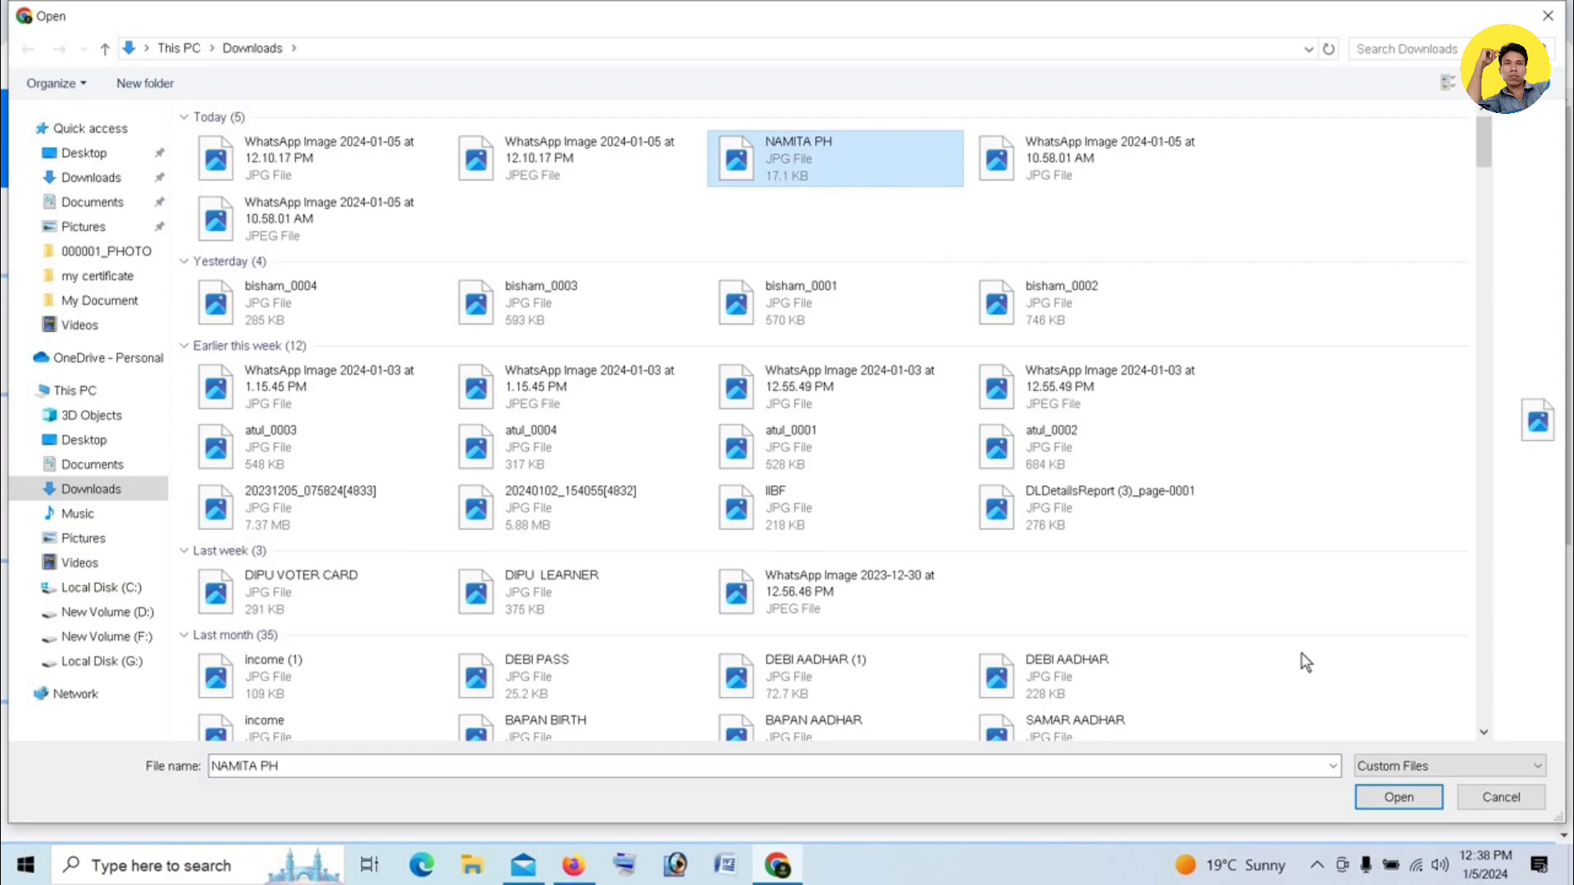
click(1397, 799)
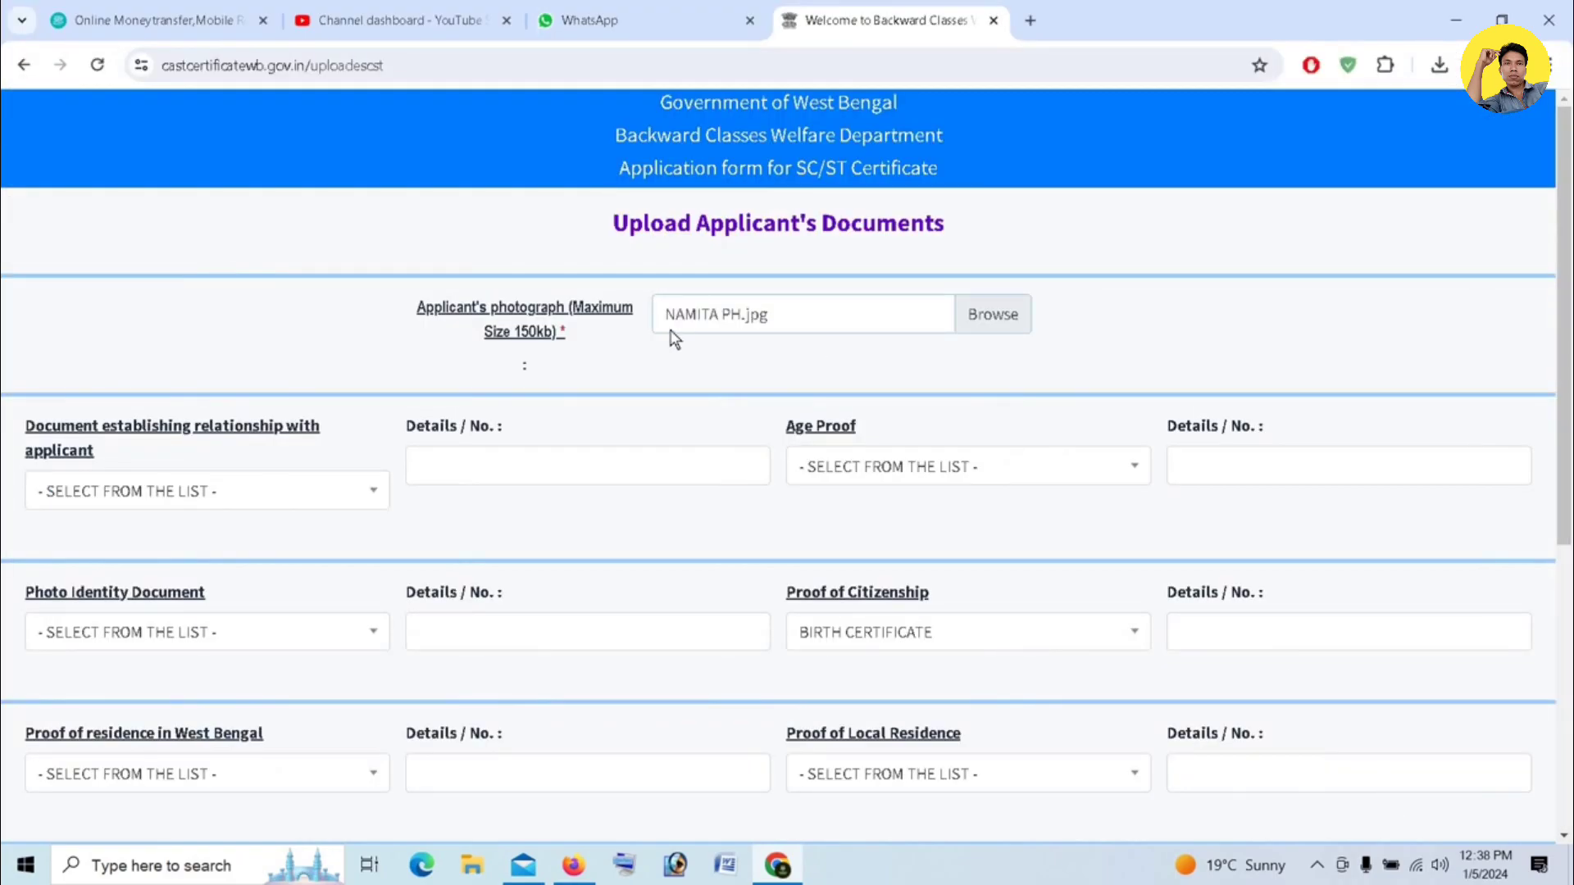
- Choose BLOOD RELATION CHART as the relationship document and fill its details with BLOOD RELATION CHART
click(172, 491)
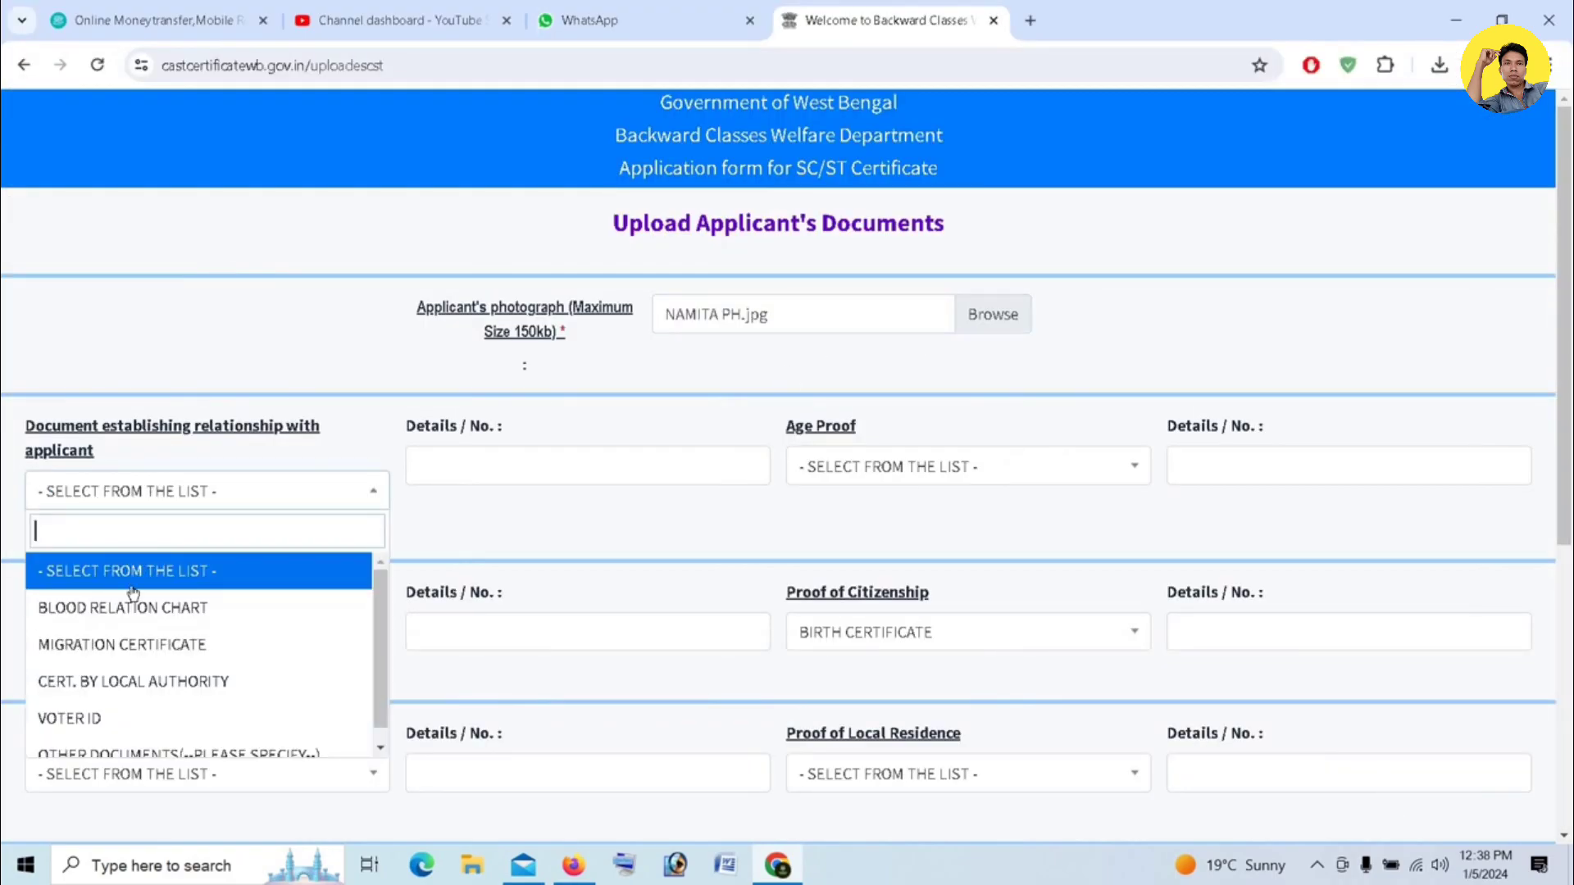
click(128, 608)
click(446, 456)
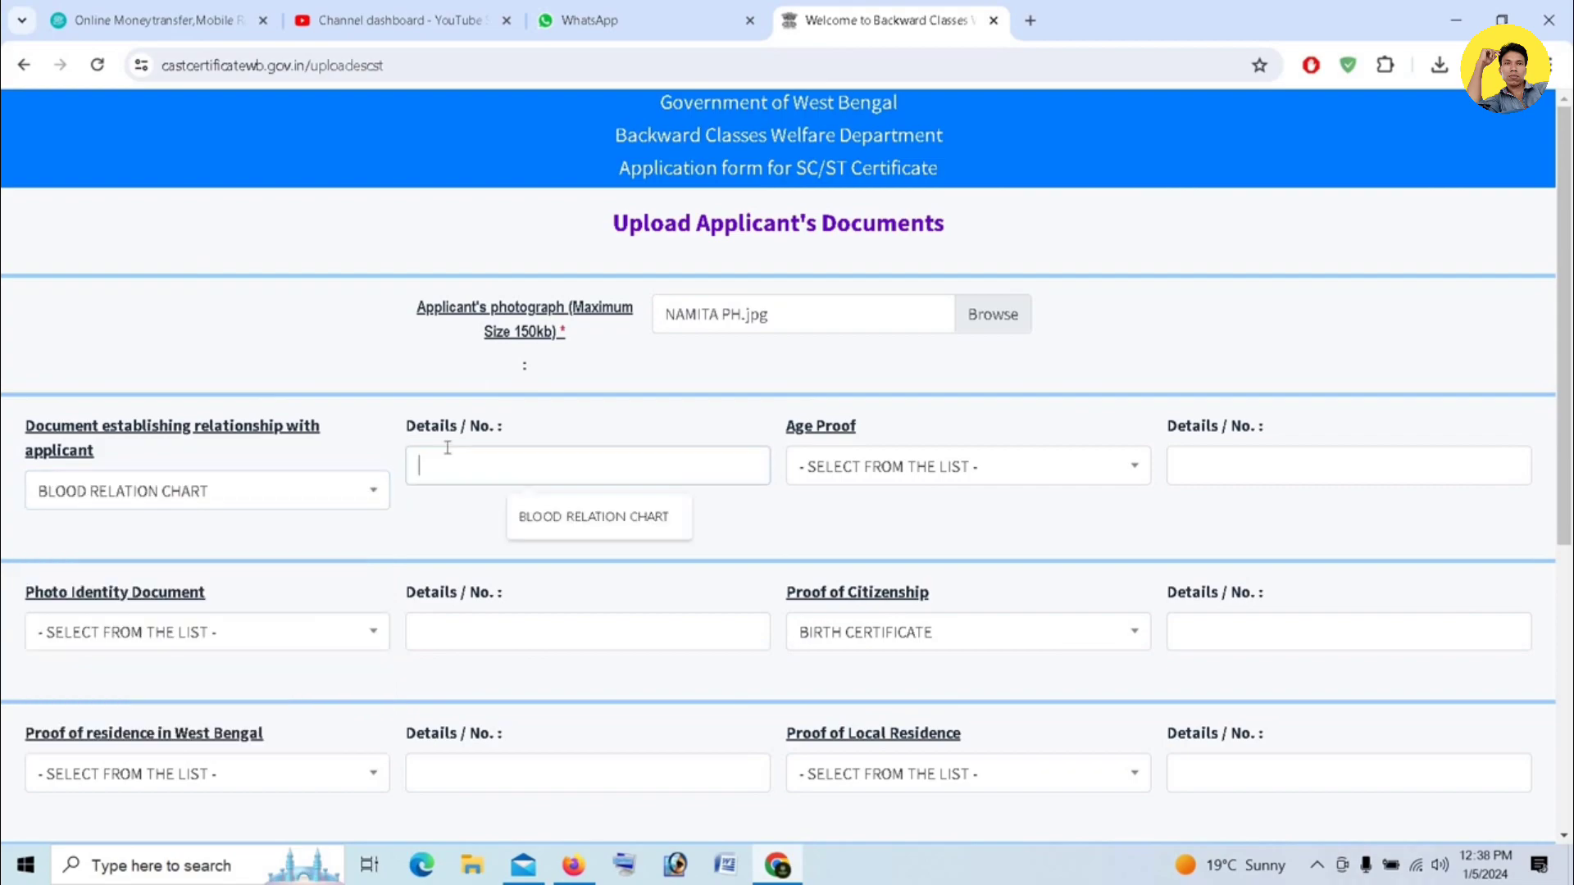
click(562, 528)
- Choose AADHAR CARD as the age proof and enter the applicant's Aadhaar number in its details field
click(914, 467)
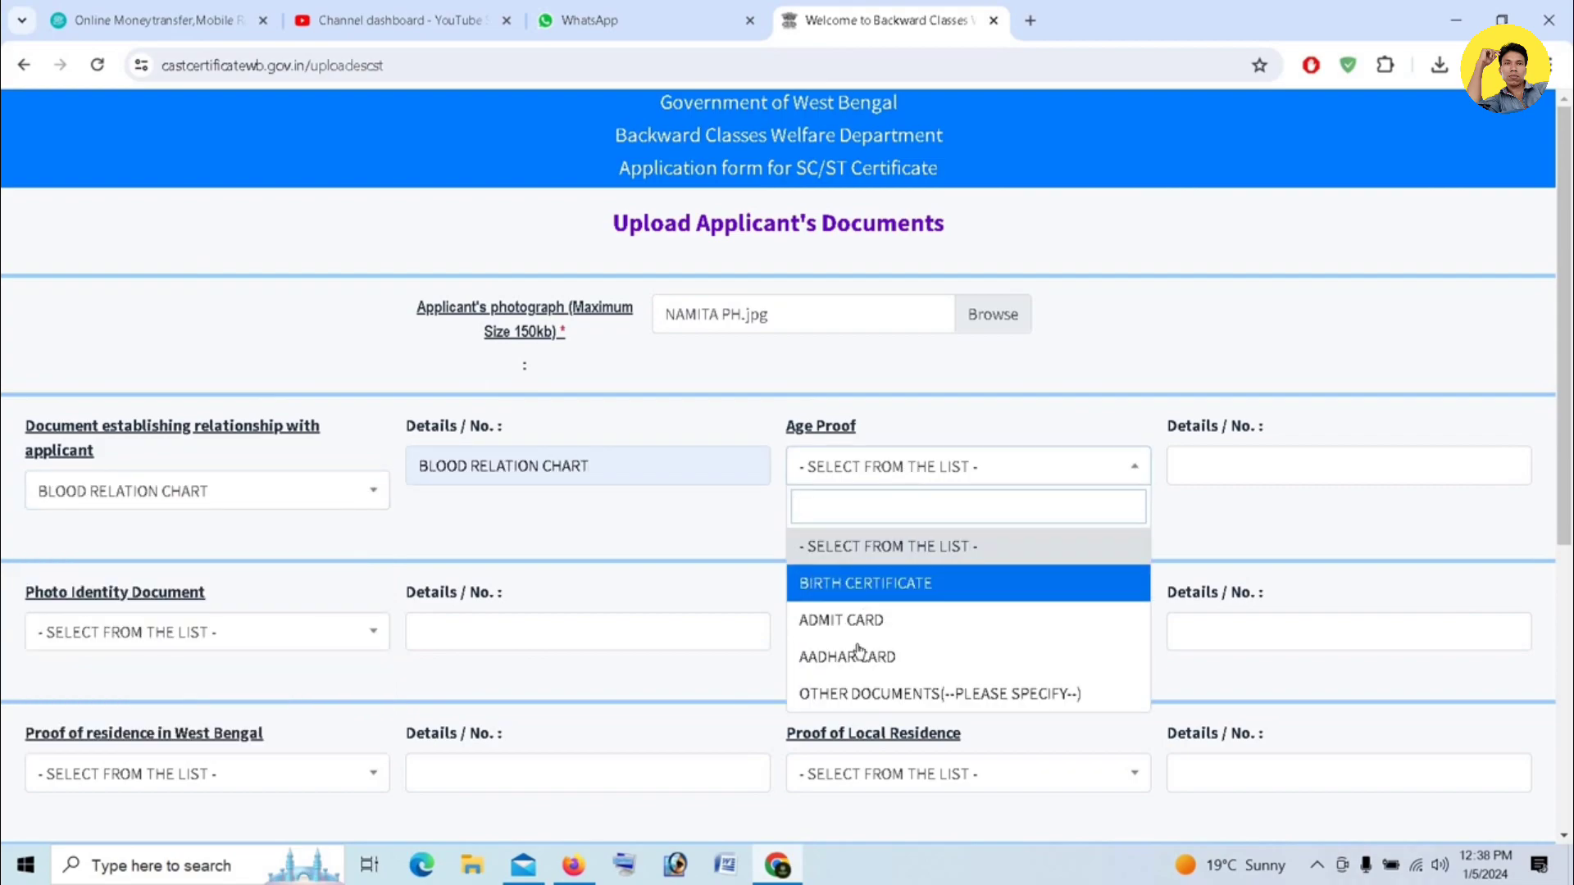
click(906, 647)
click(1272, 459)
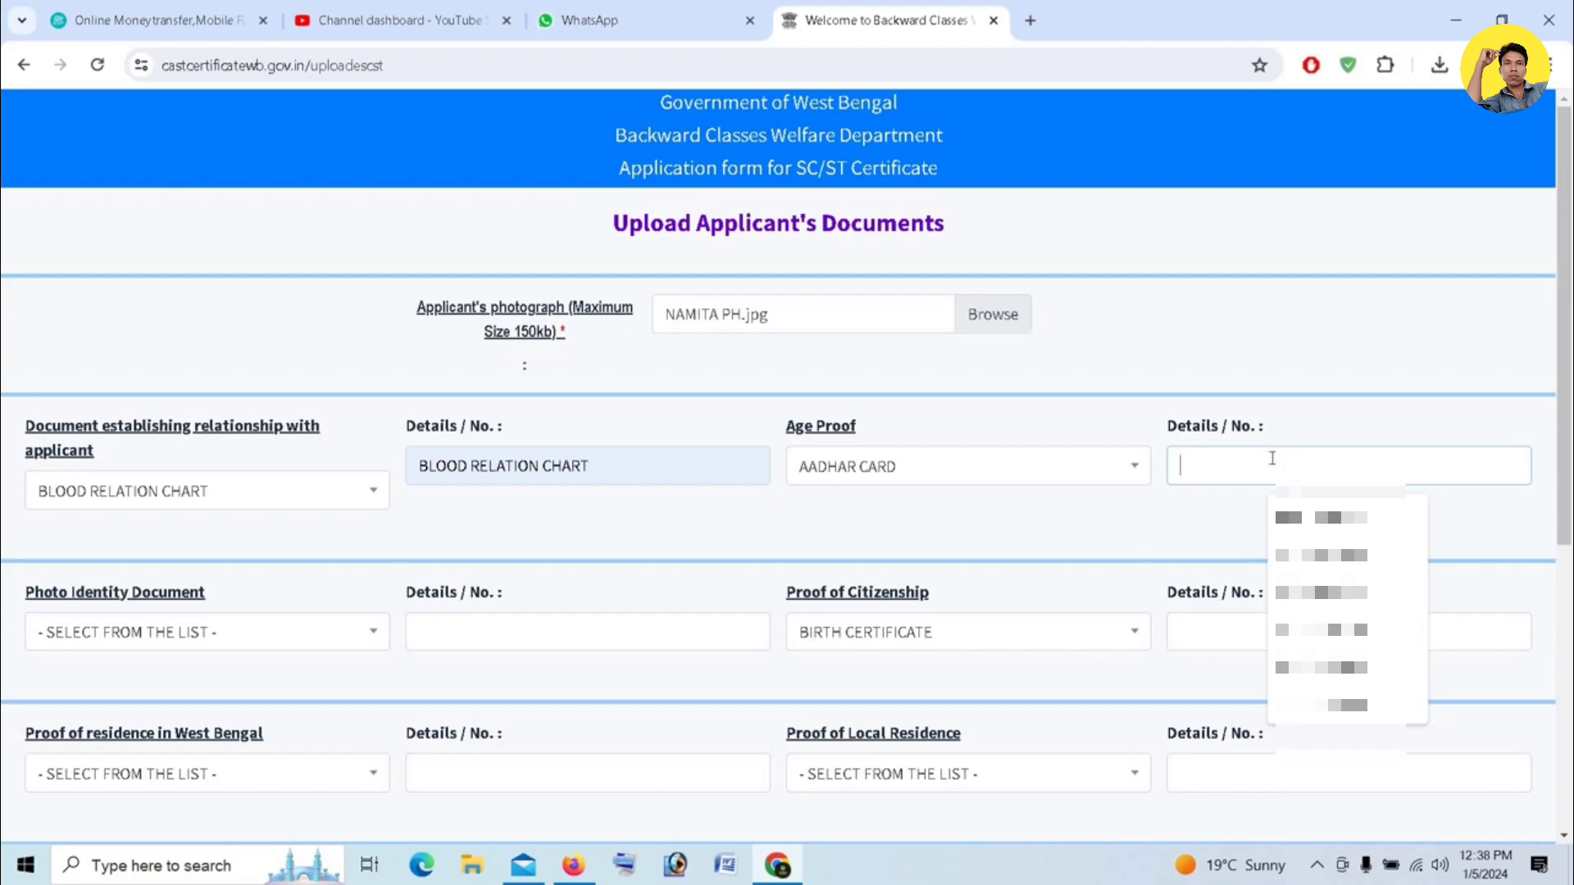
text(7)
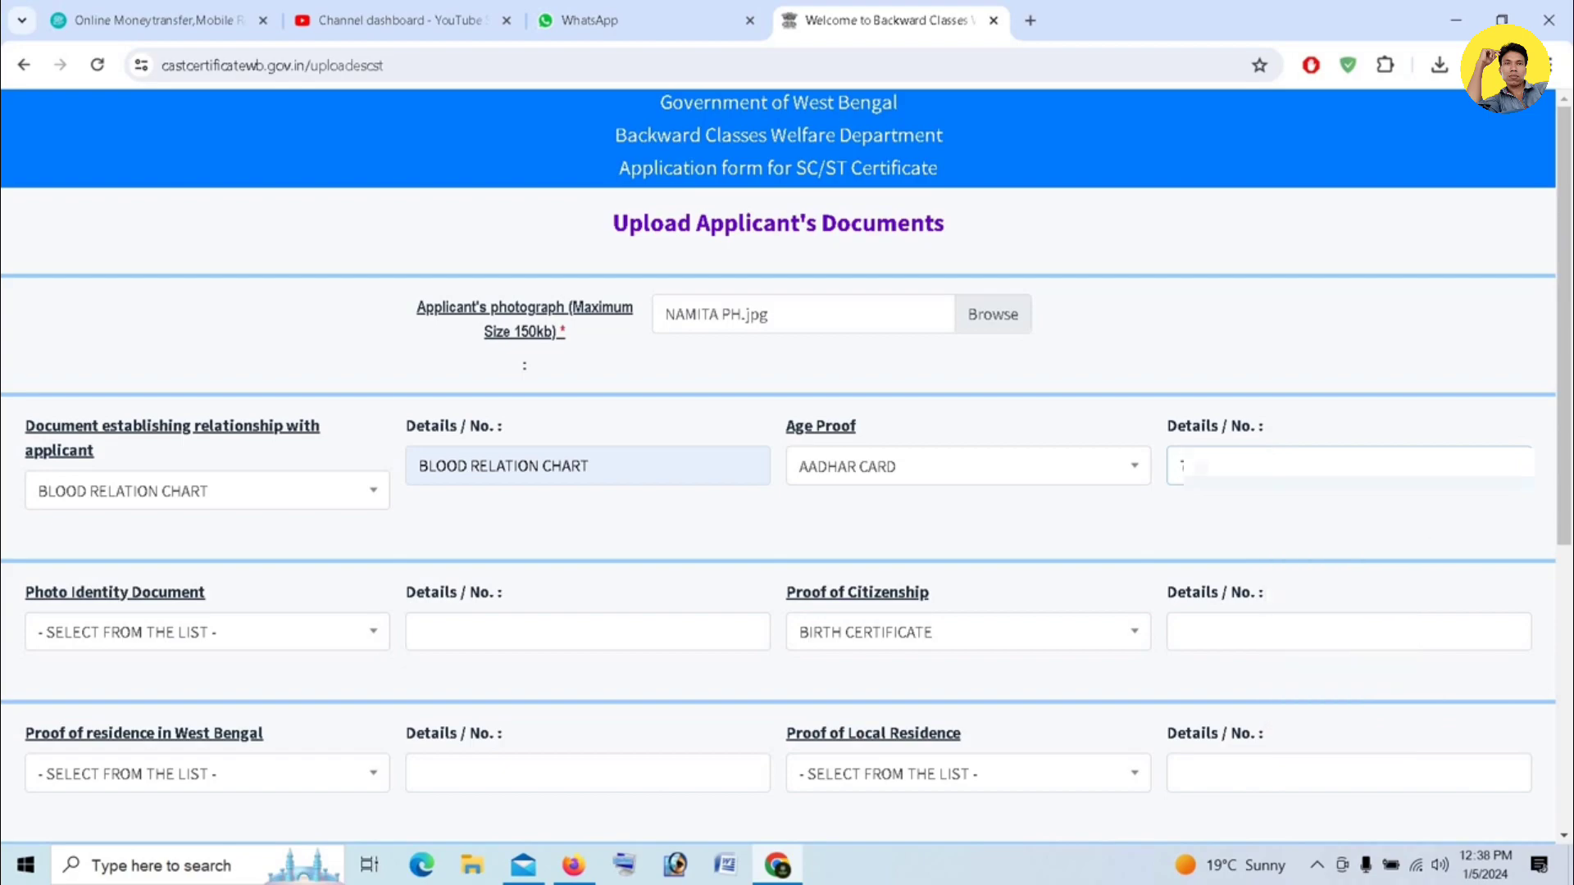
text(????????)
- Choose AADHAR CARD as the photo identity document and enter the applicant's Aadhaar number in its details field
scroll(285, 326, down, 2)
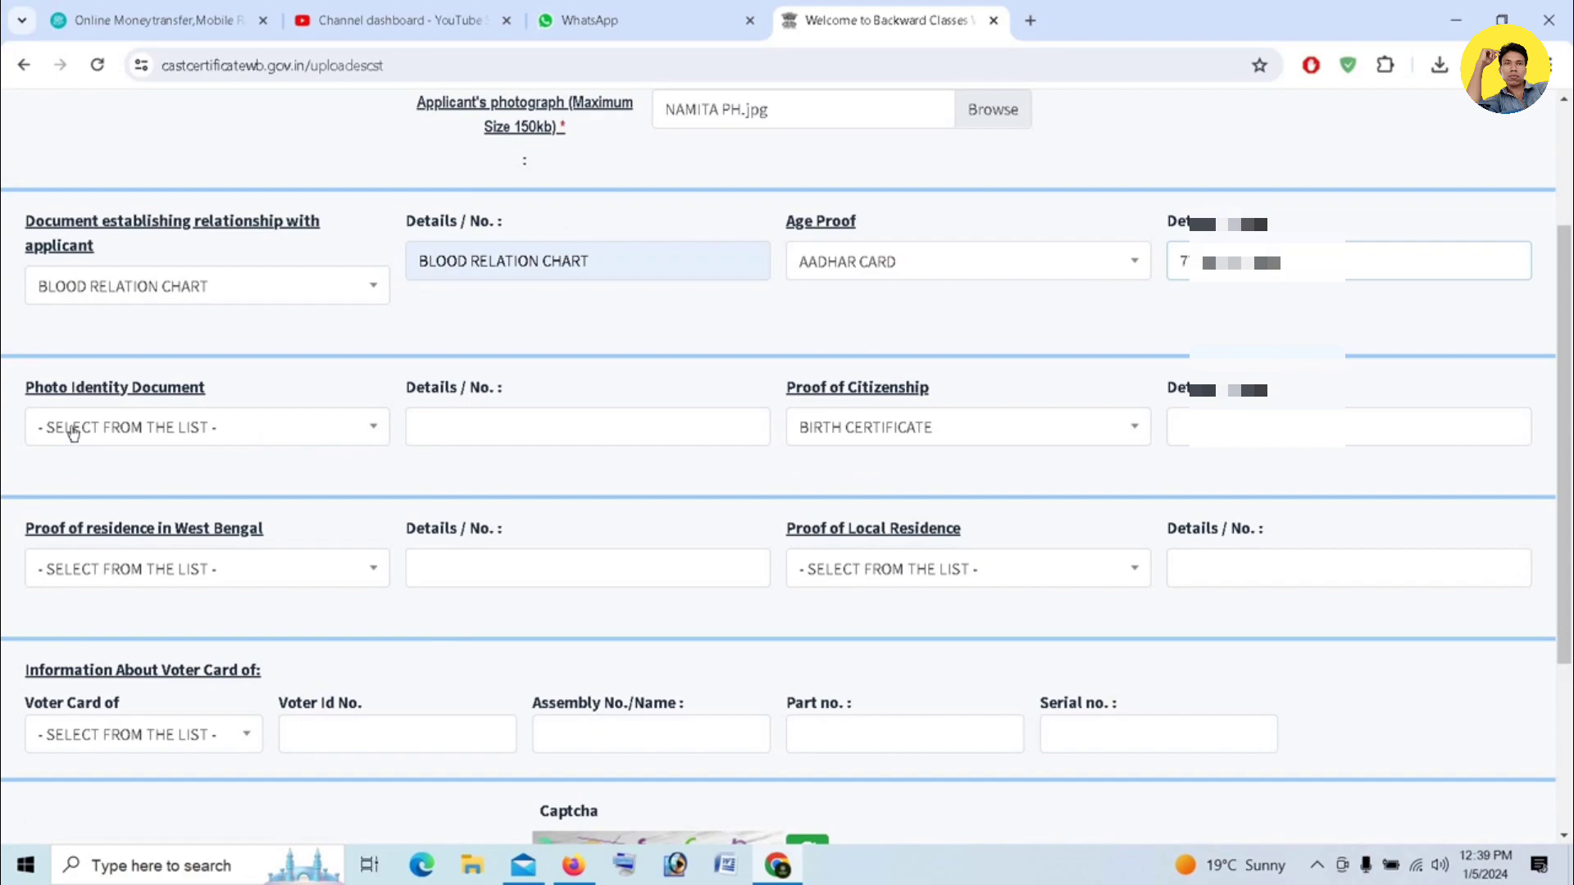
click(292, 429)
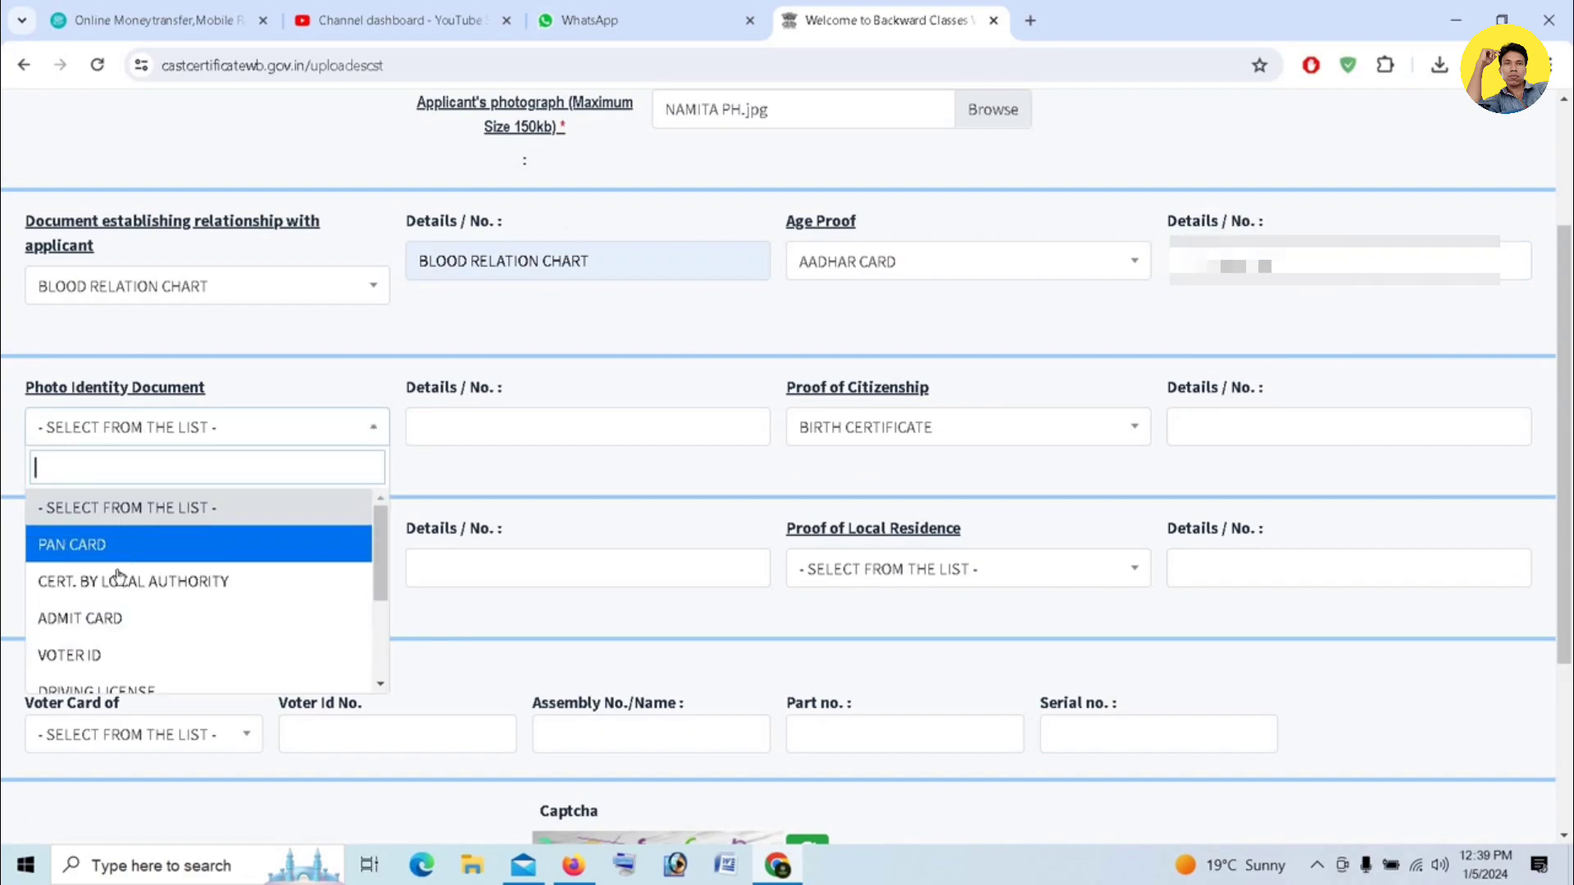
scroll(130, 587, down, 3)
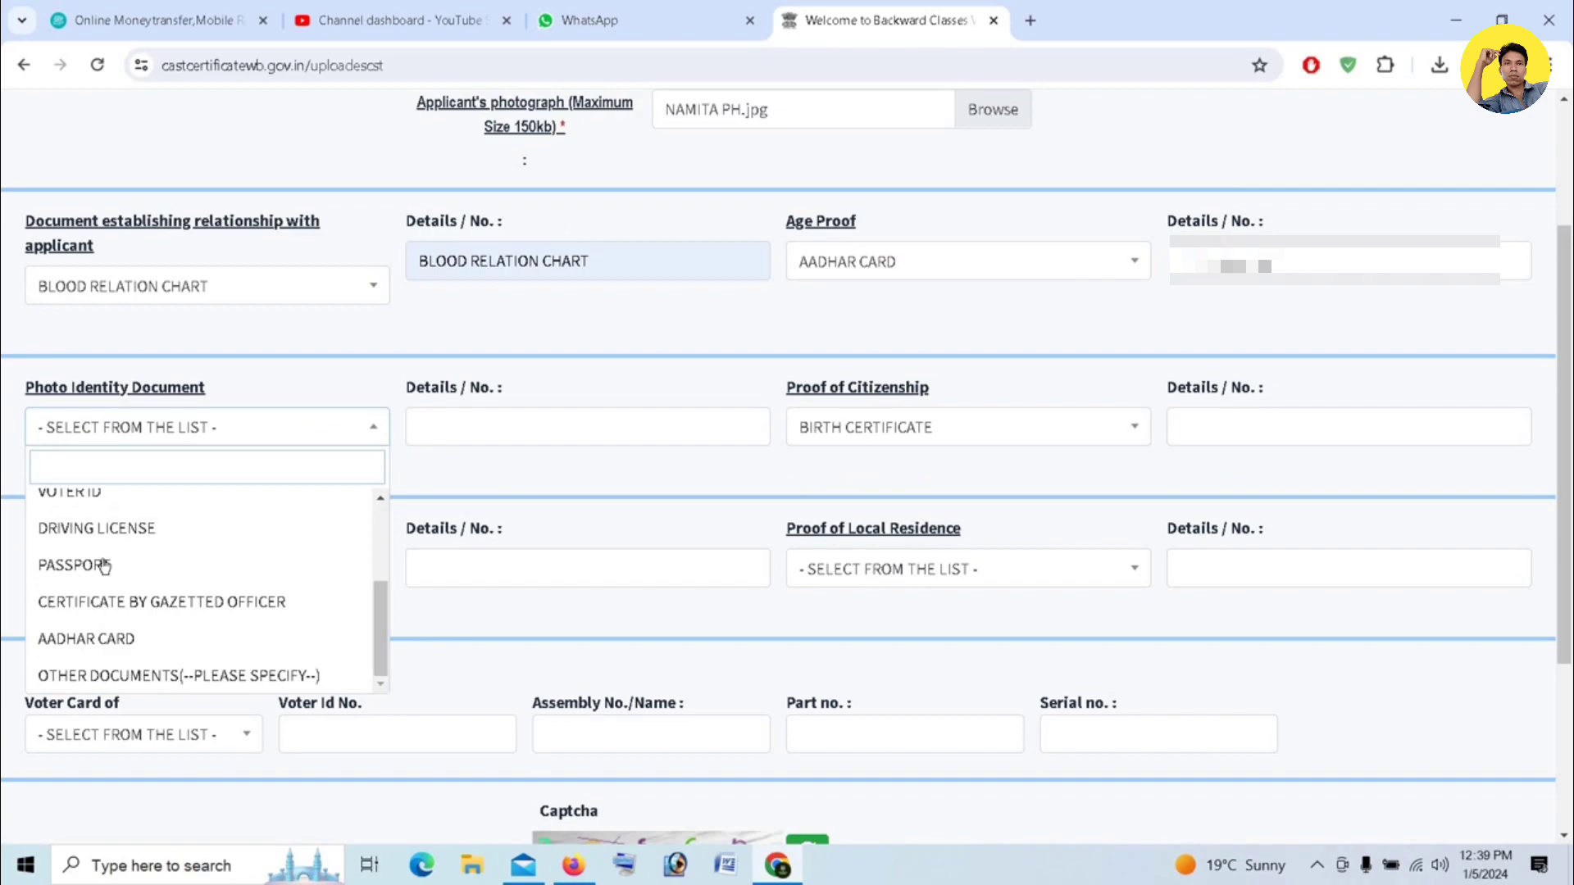
click(95, 639)
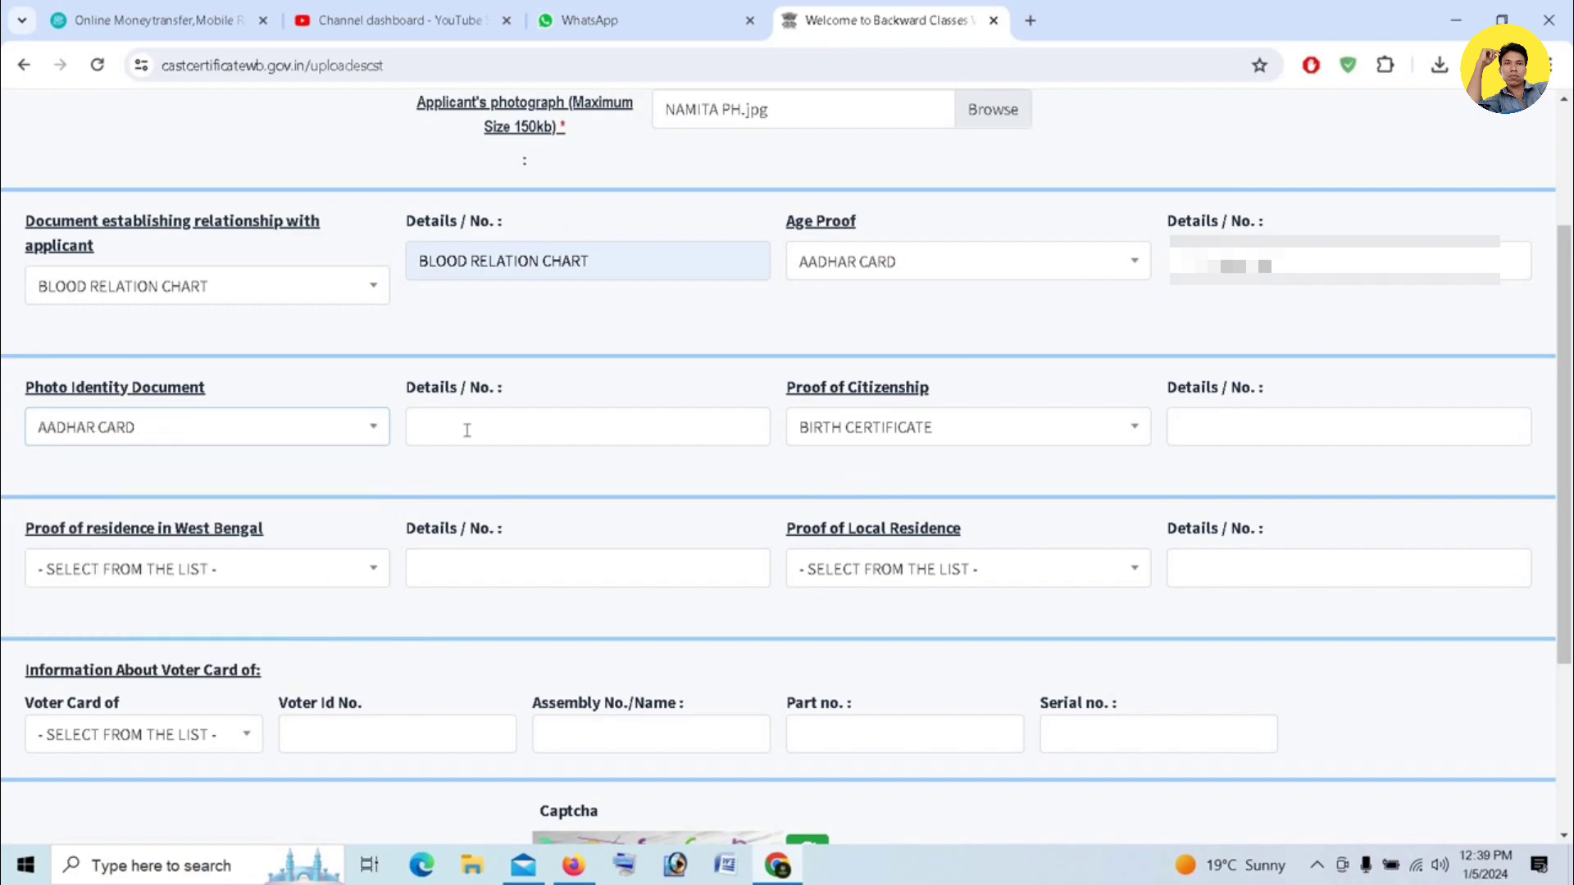
click(466, 427)
text(7)
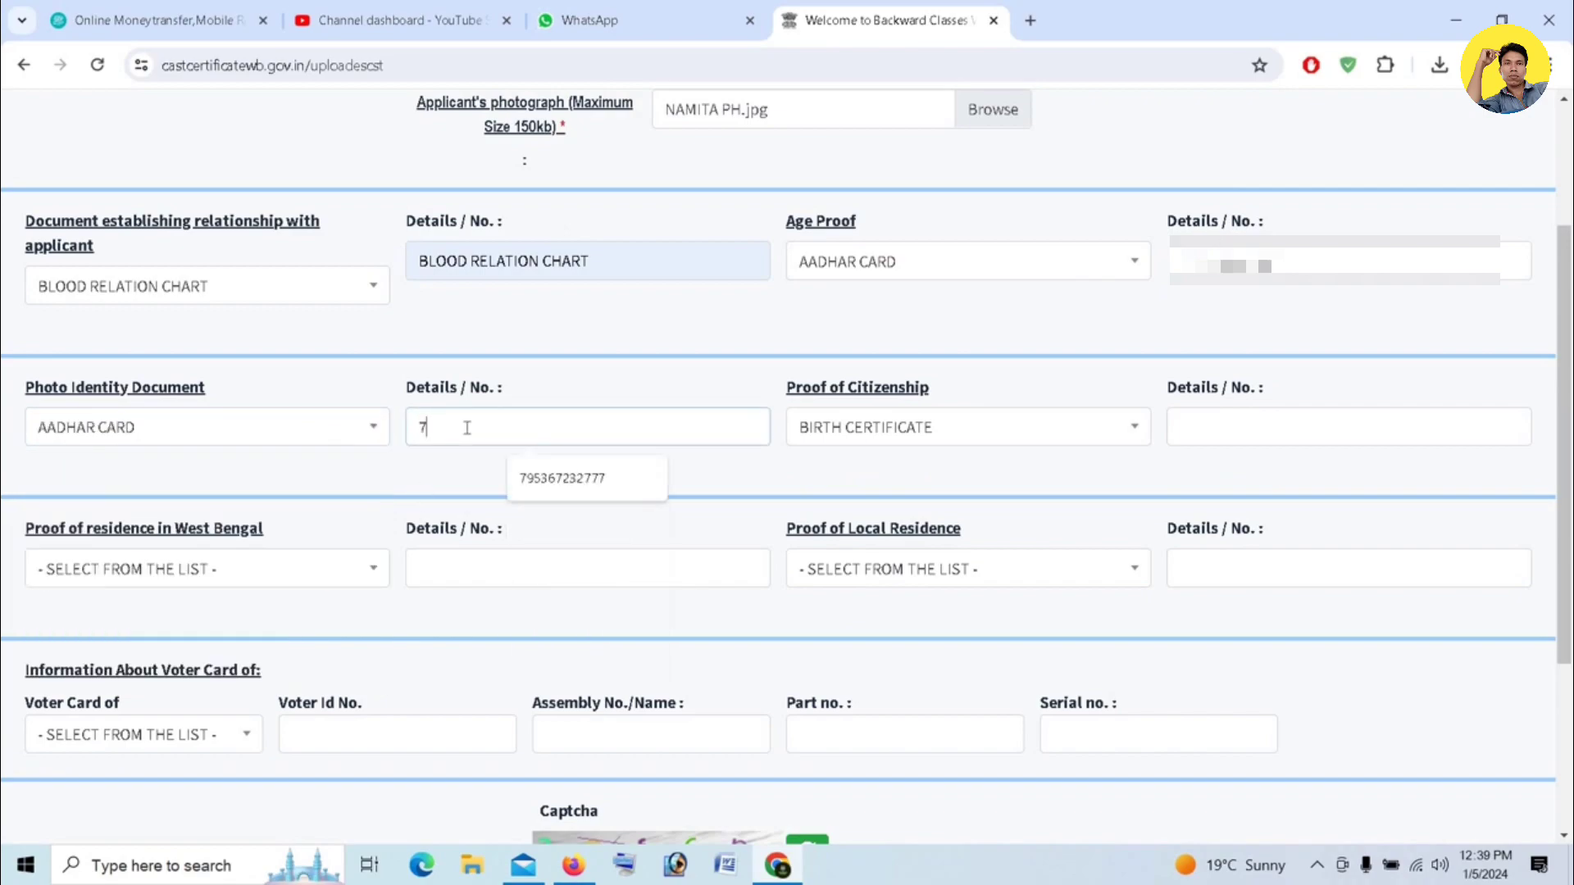
text(*)
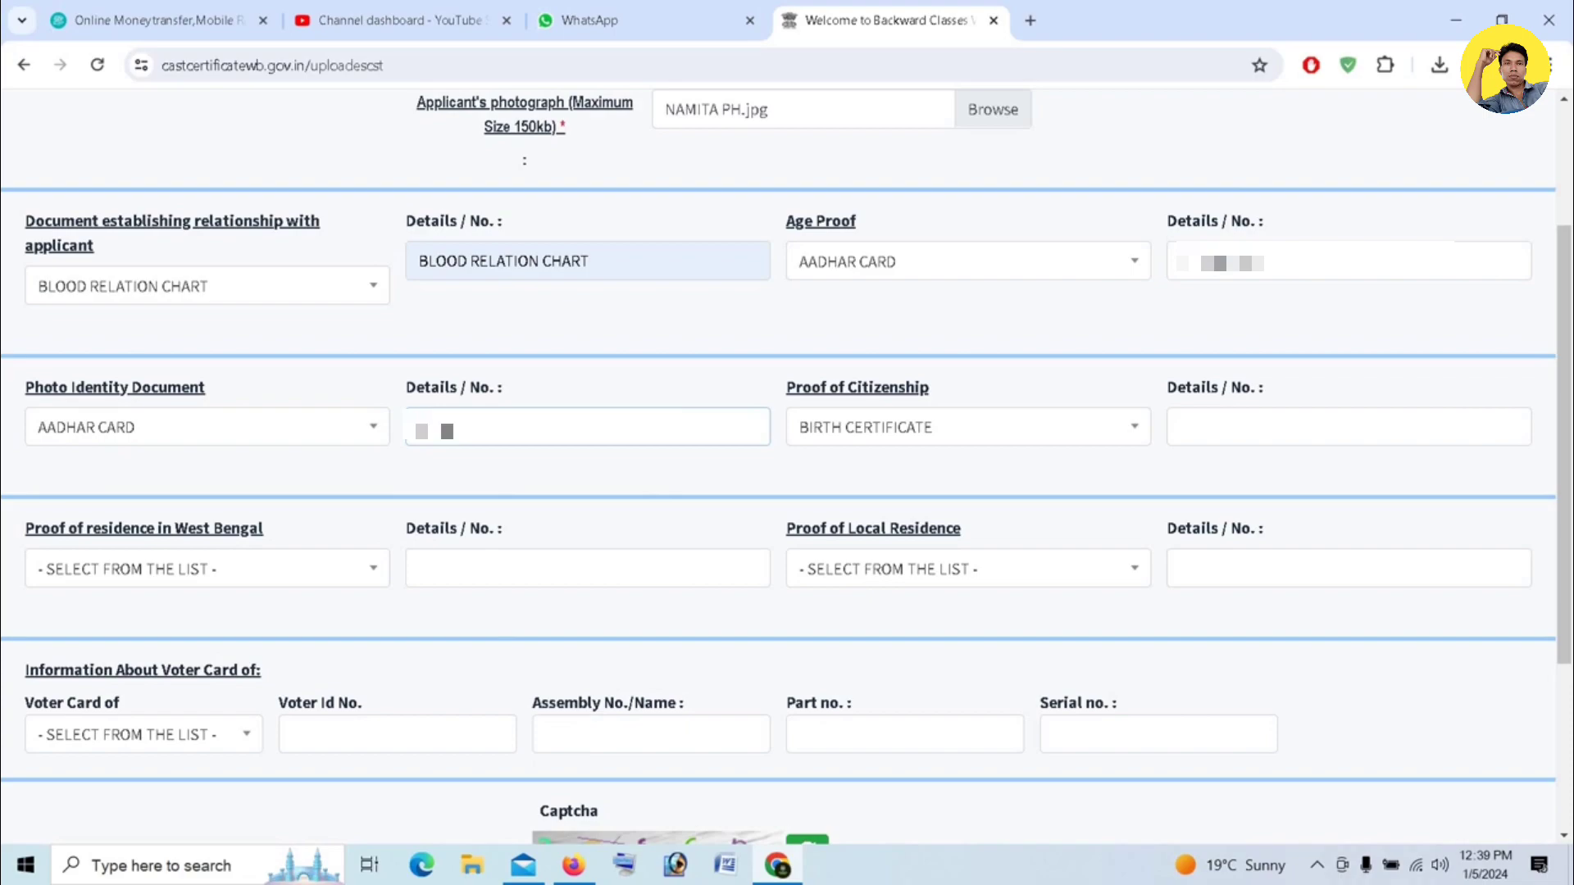
text(******)
- Choose RATION CARD as the proof of citizenship and enter the ration card number in its details field
click(1055, 427)
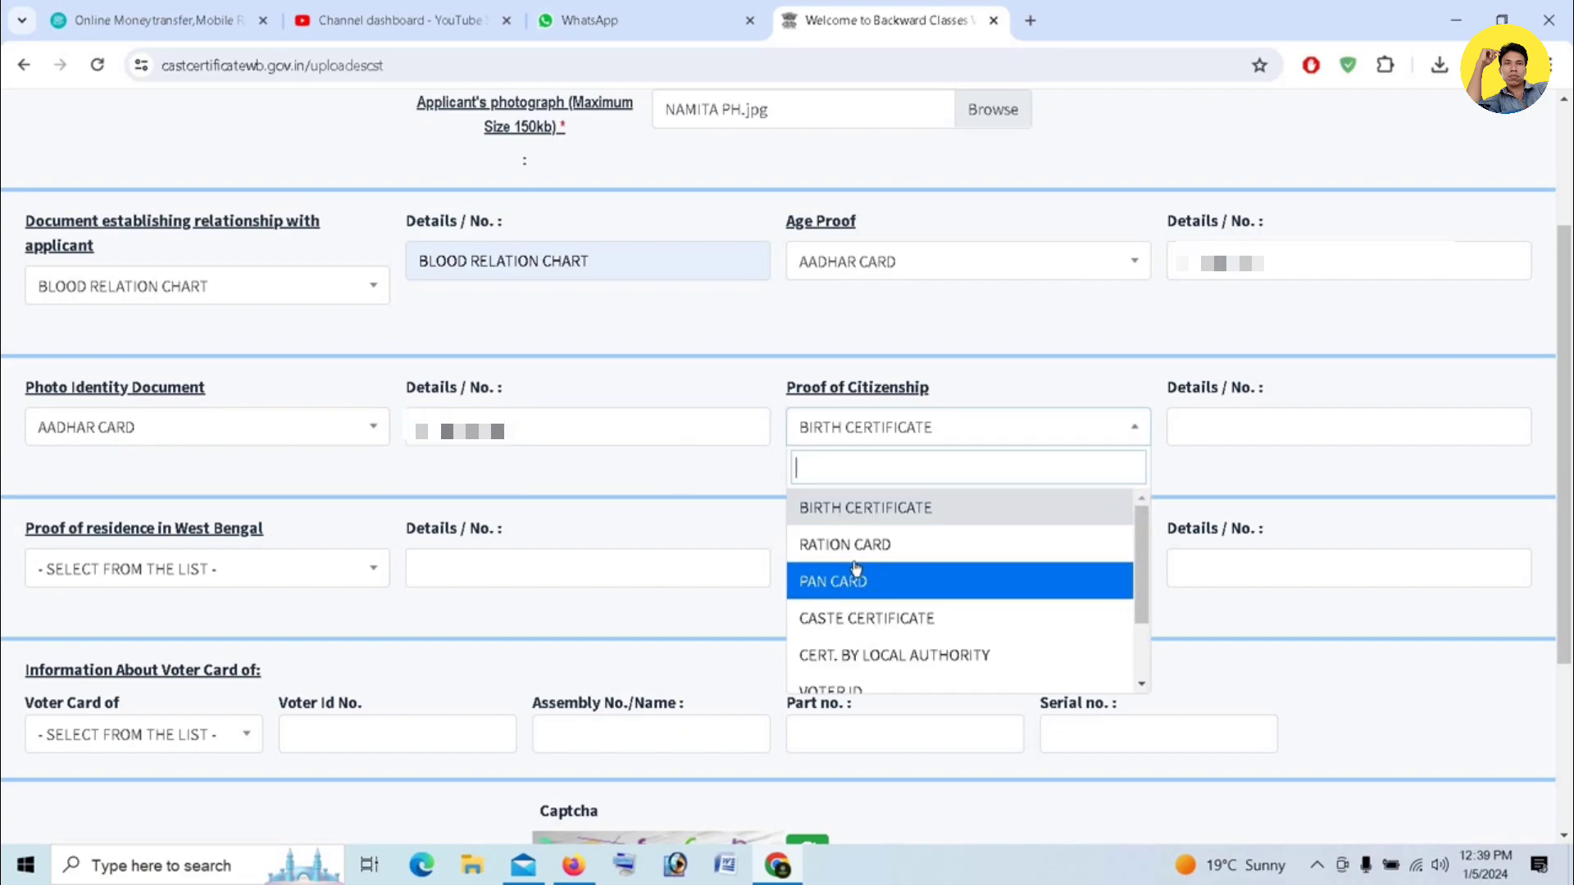
scroll(869, 571, down, 1)
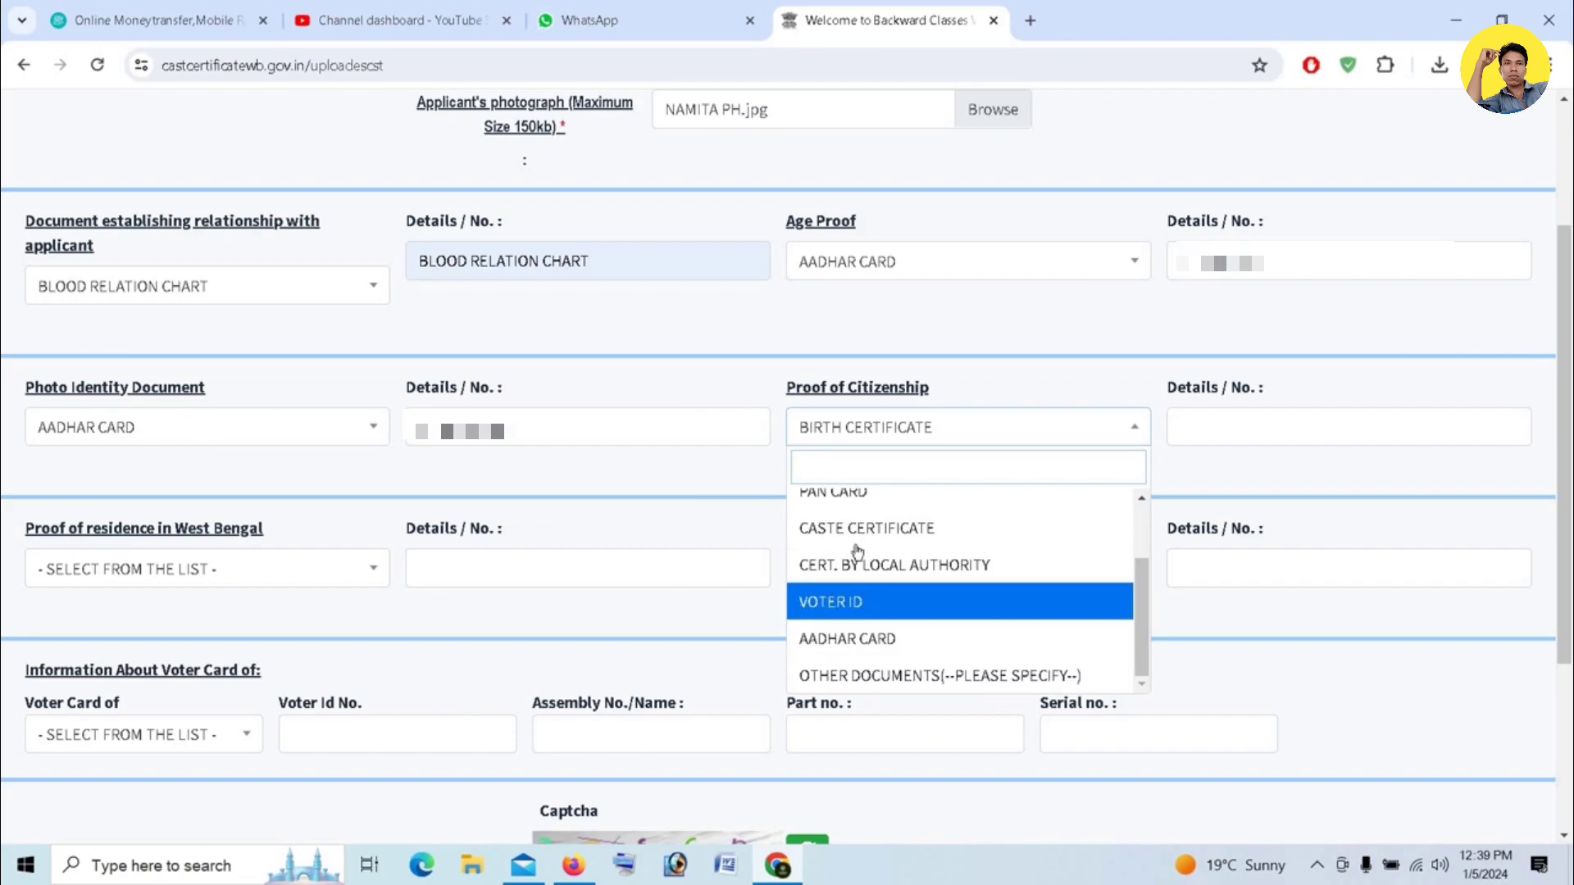
scroll(857, 597, up, 1)
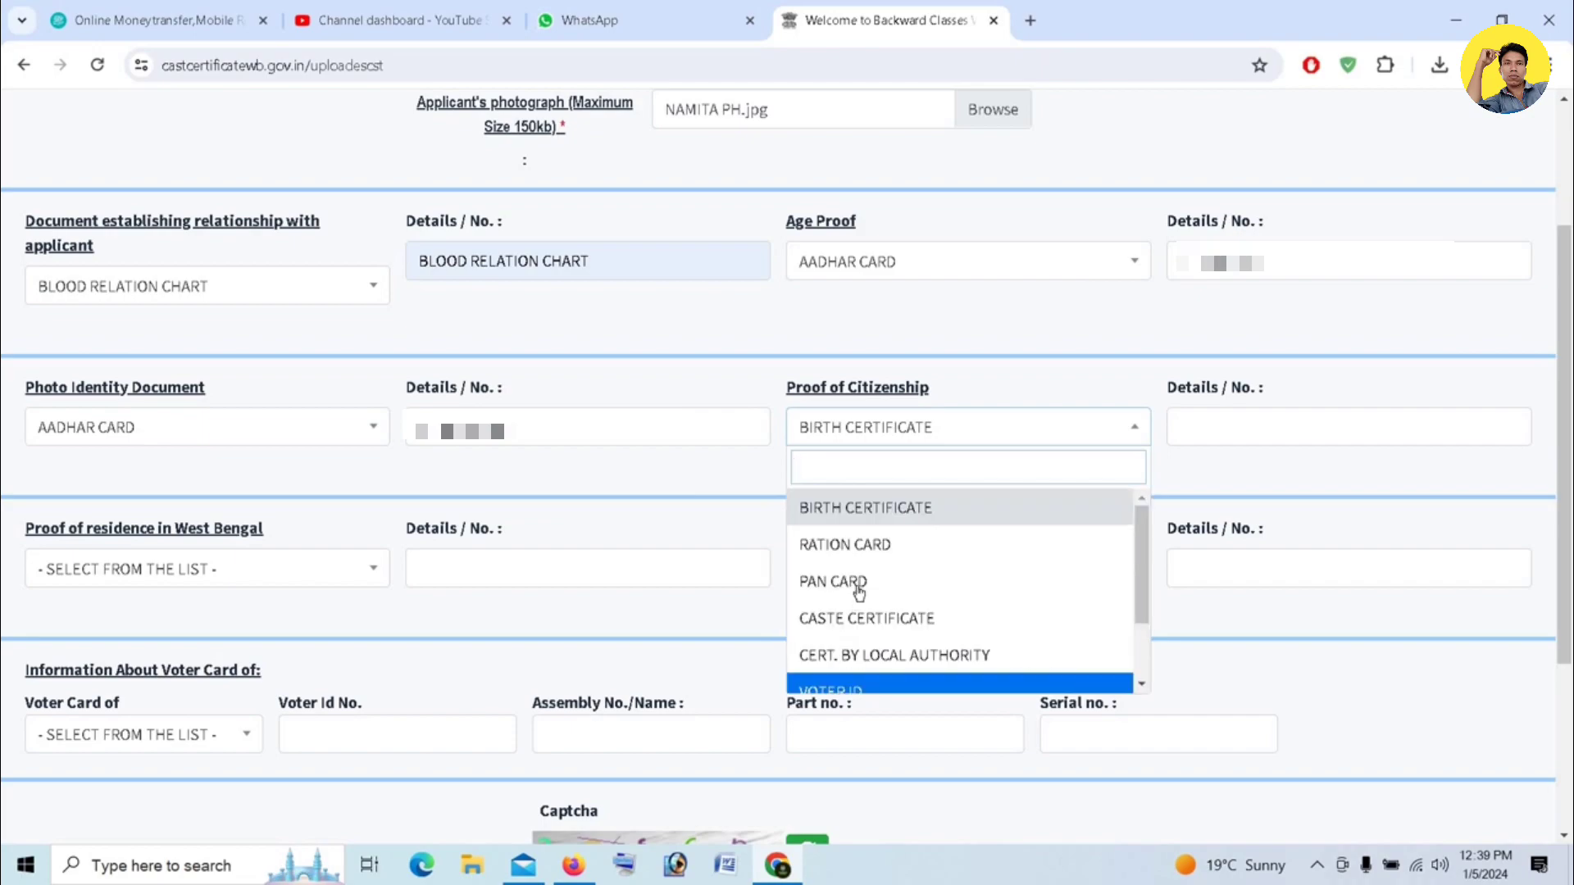
click(872, 548)
click(1225, 425)
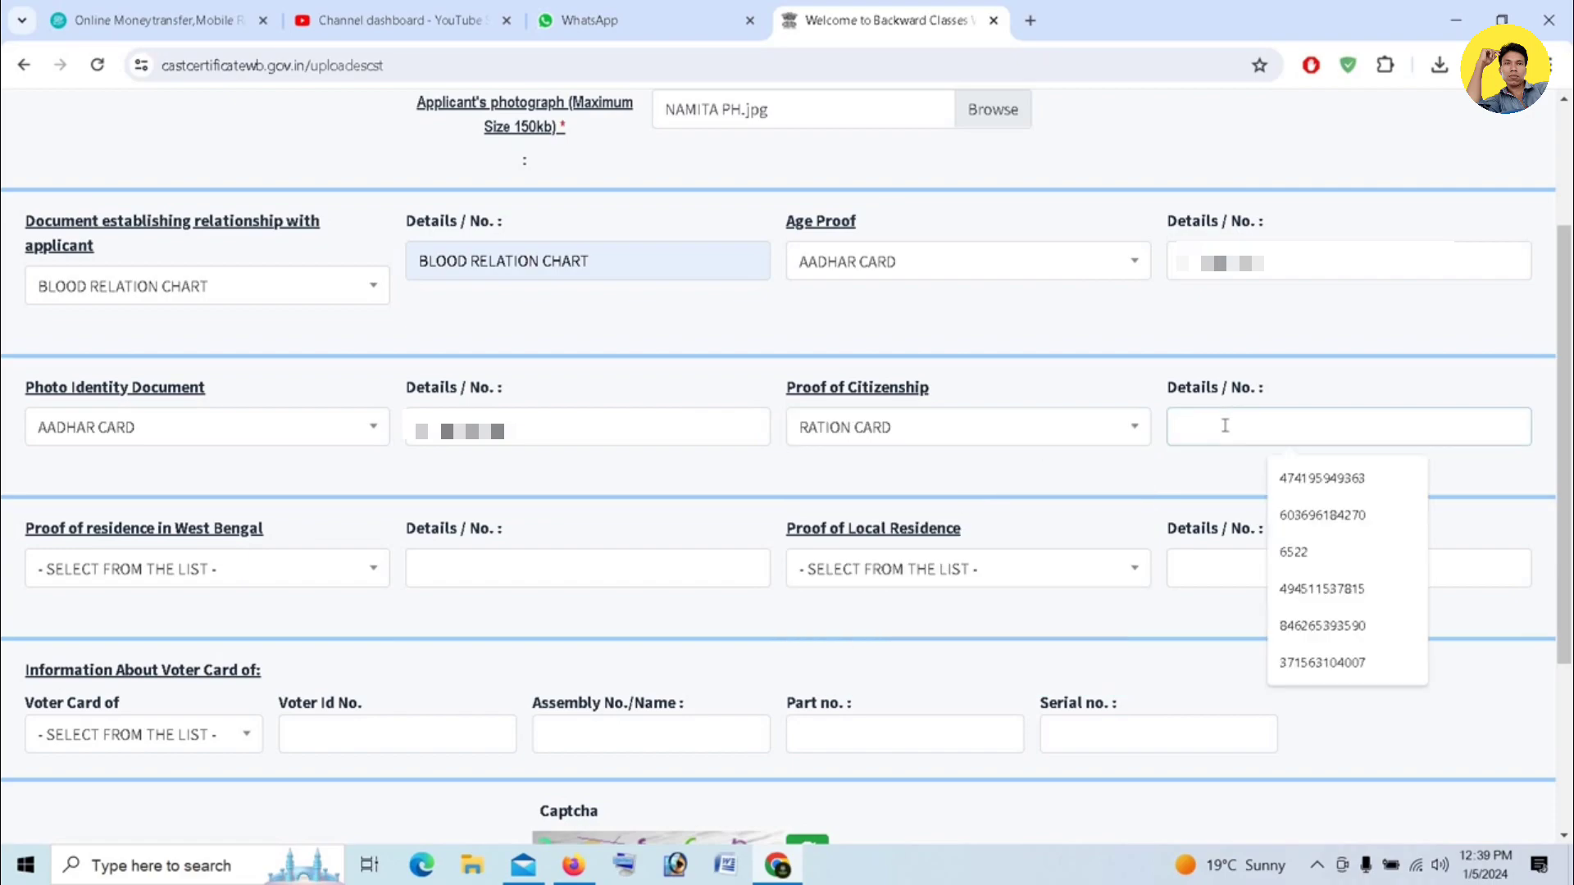
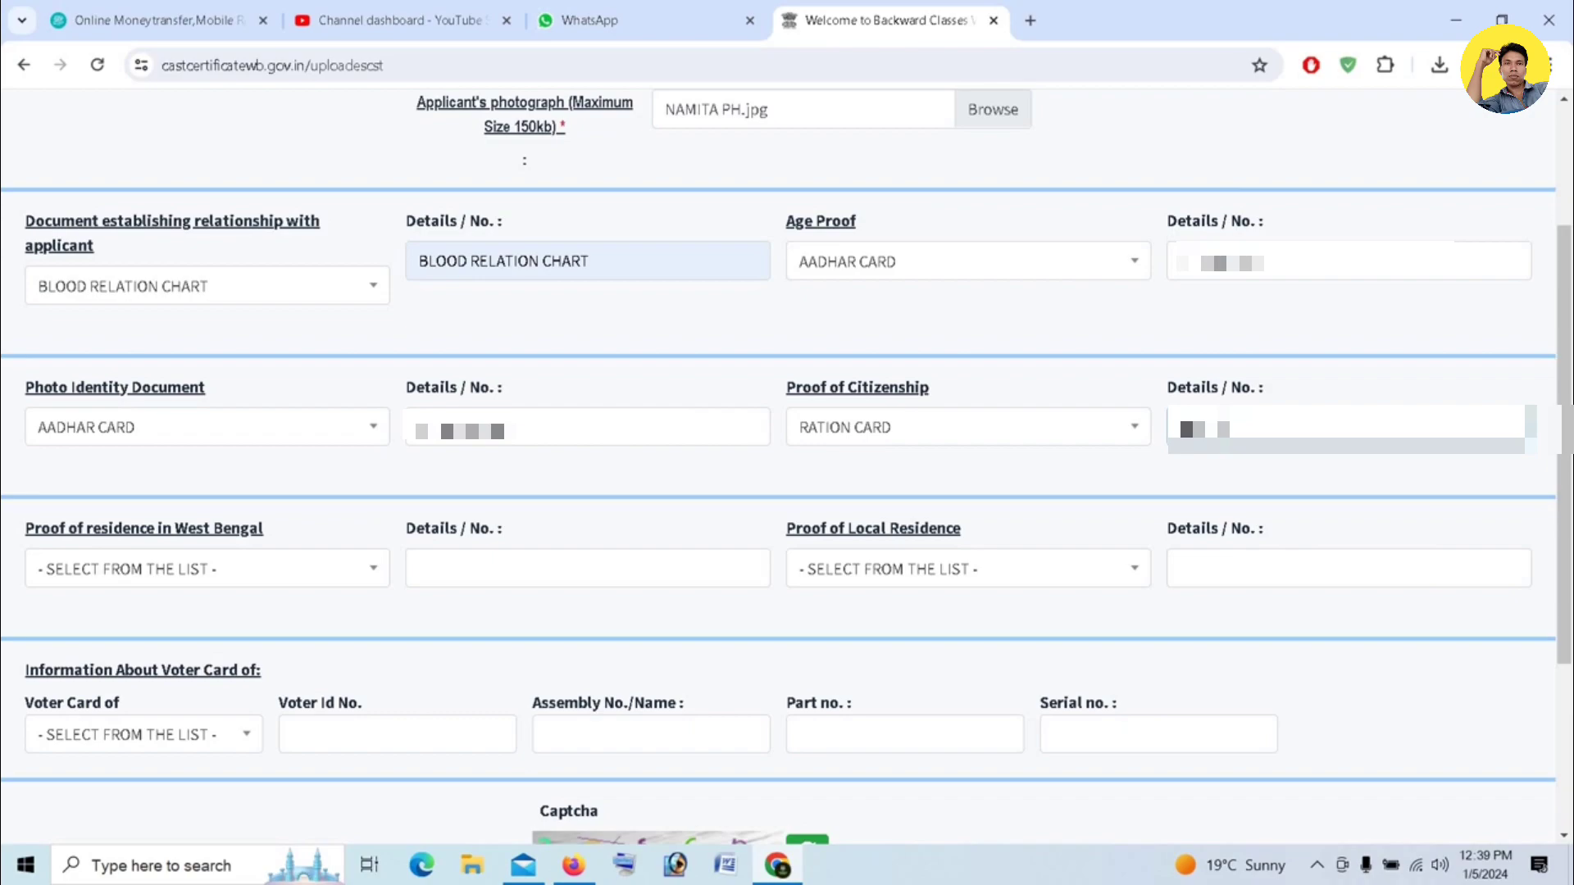
- Choose BIRTH CERTIFICATE as the proof of residence in West Bengal and fill in its details
click(311, 567)
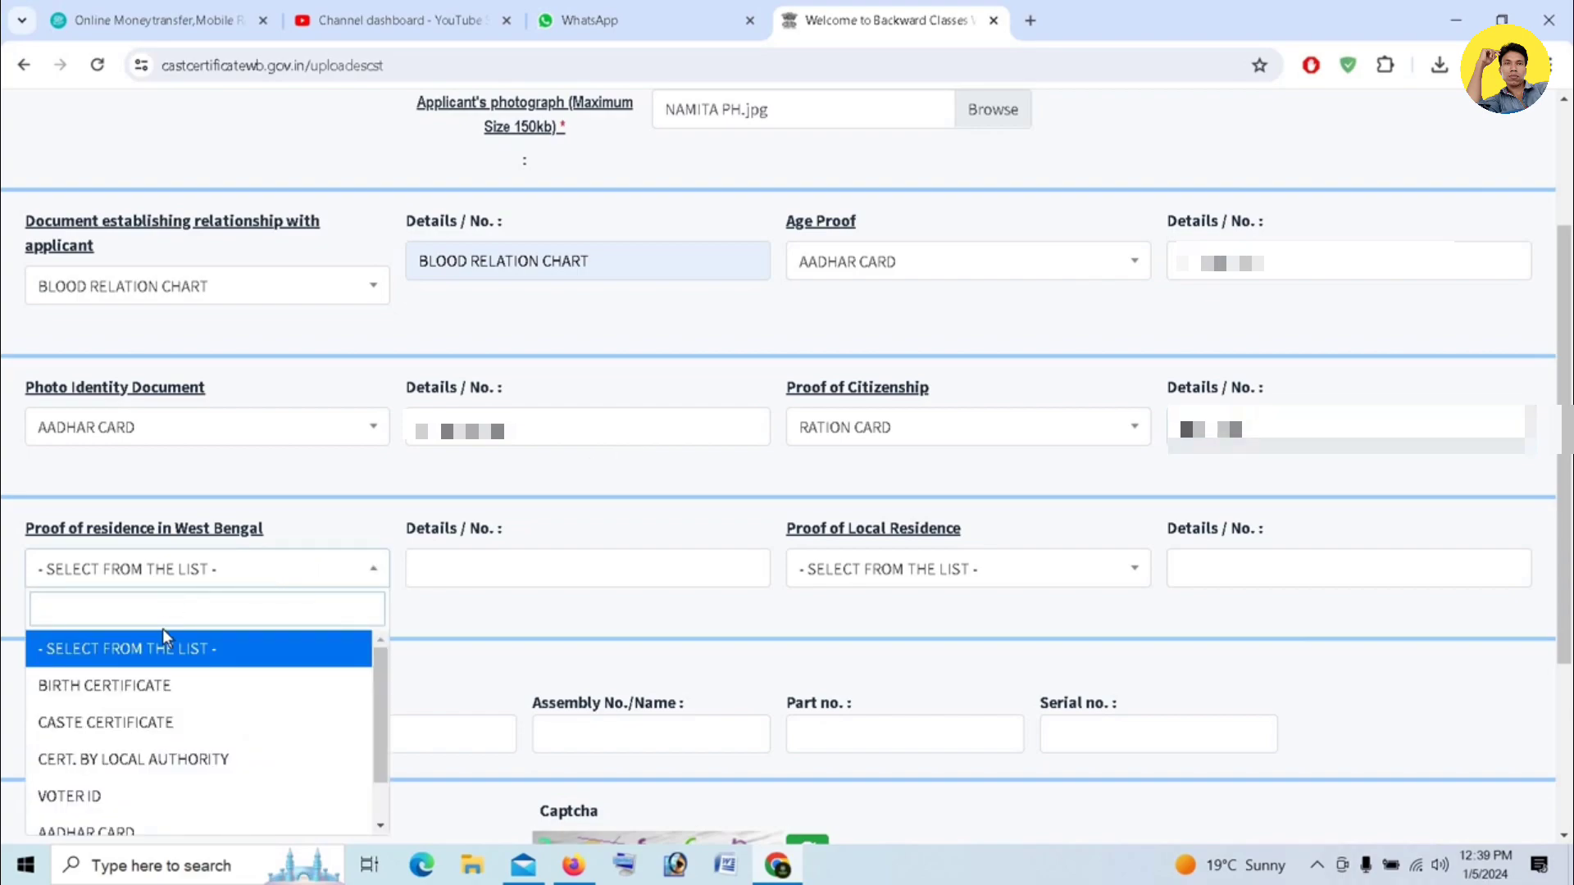
click(131, 687)
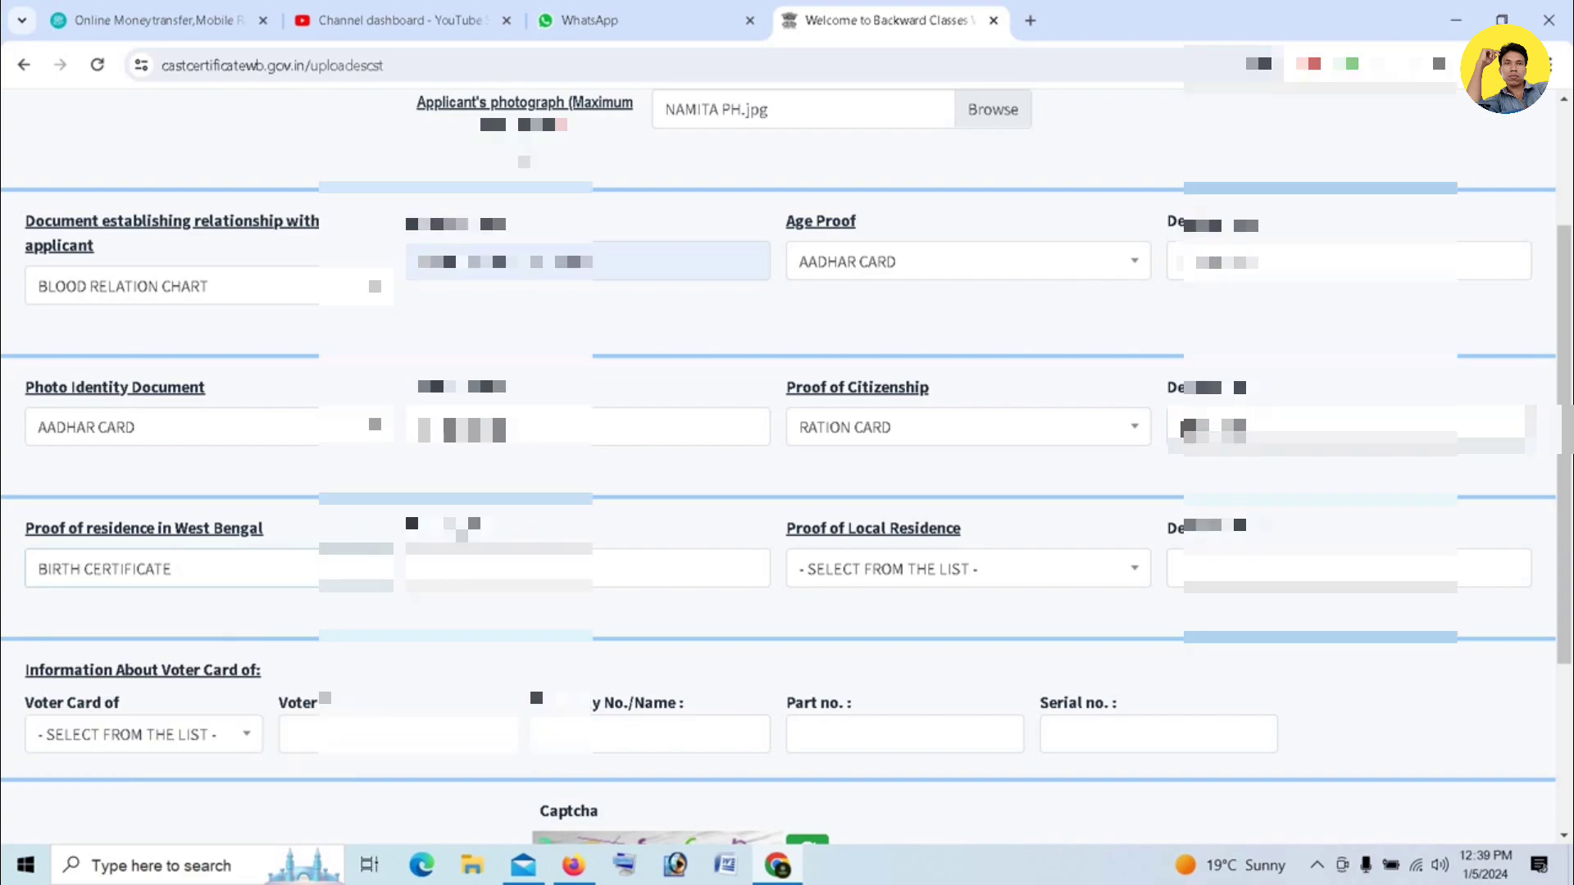
click(456, 567)
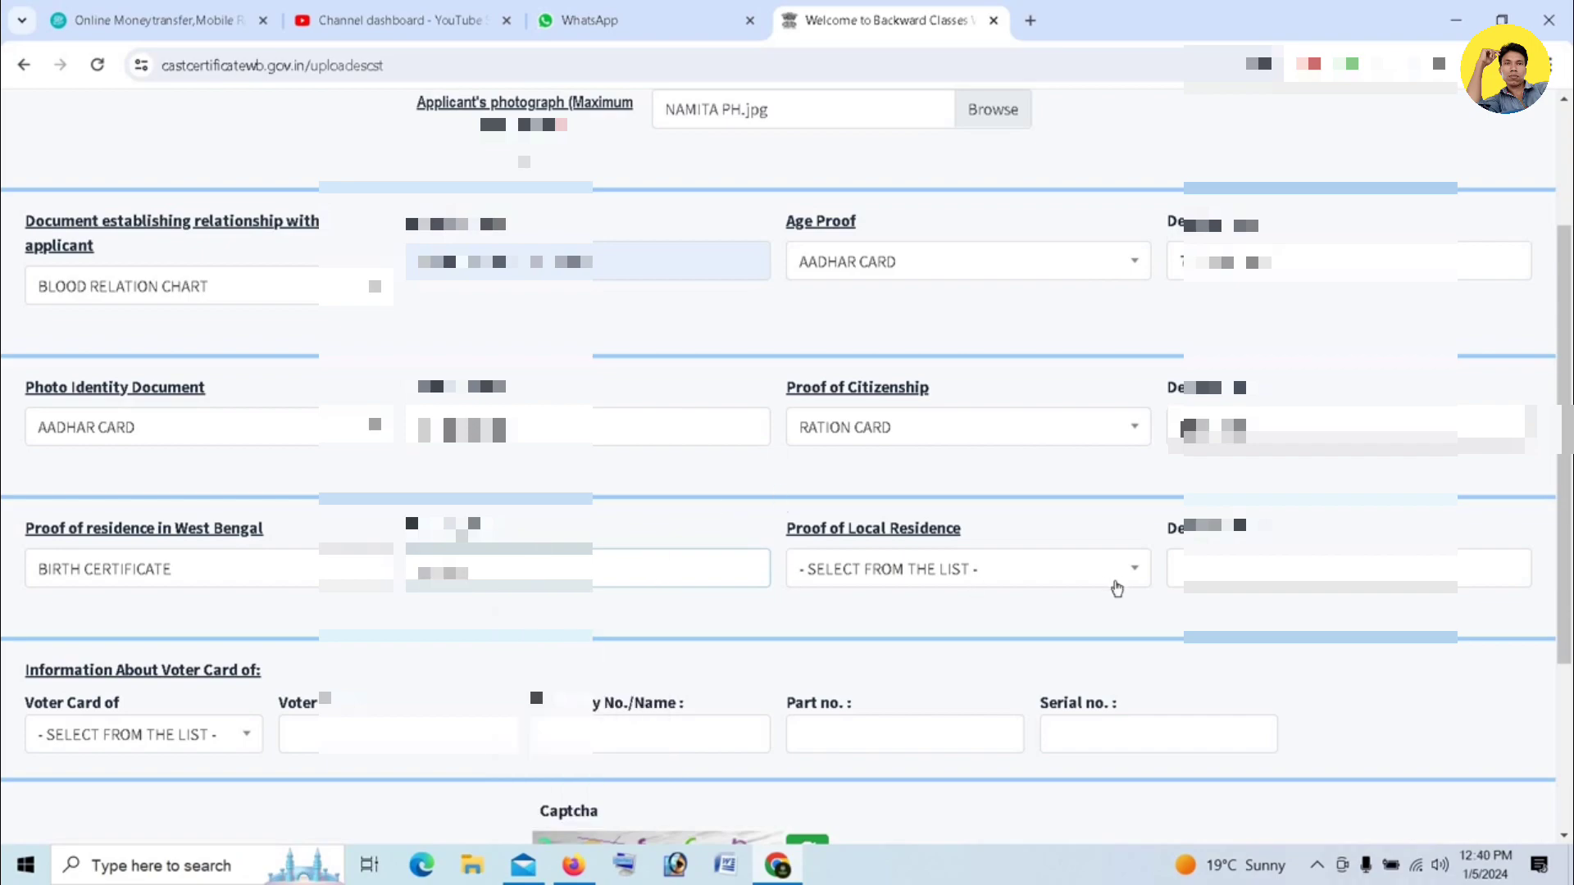
- Choose AADHAR CARD as the proof of local residence and enter the Aadhaar number in its details field
click(1027, 577)
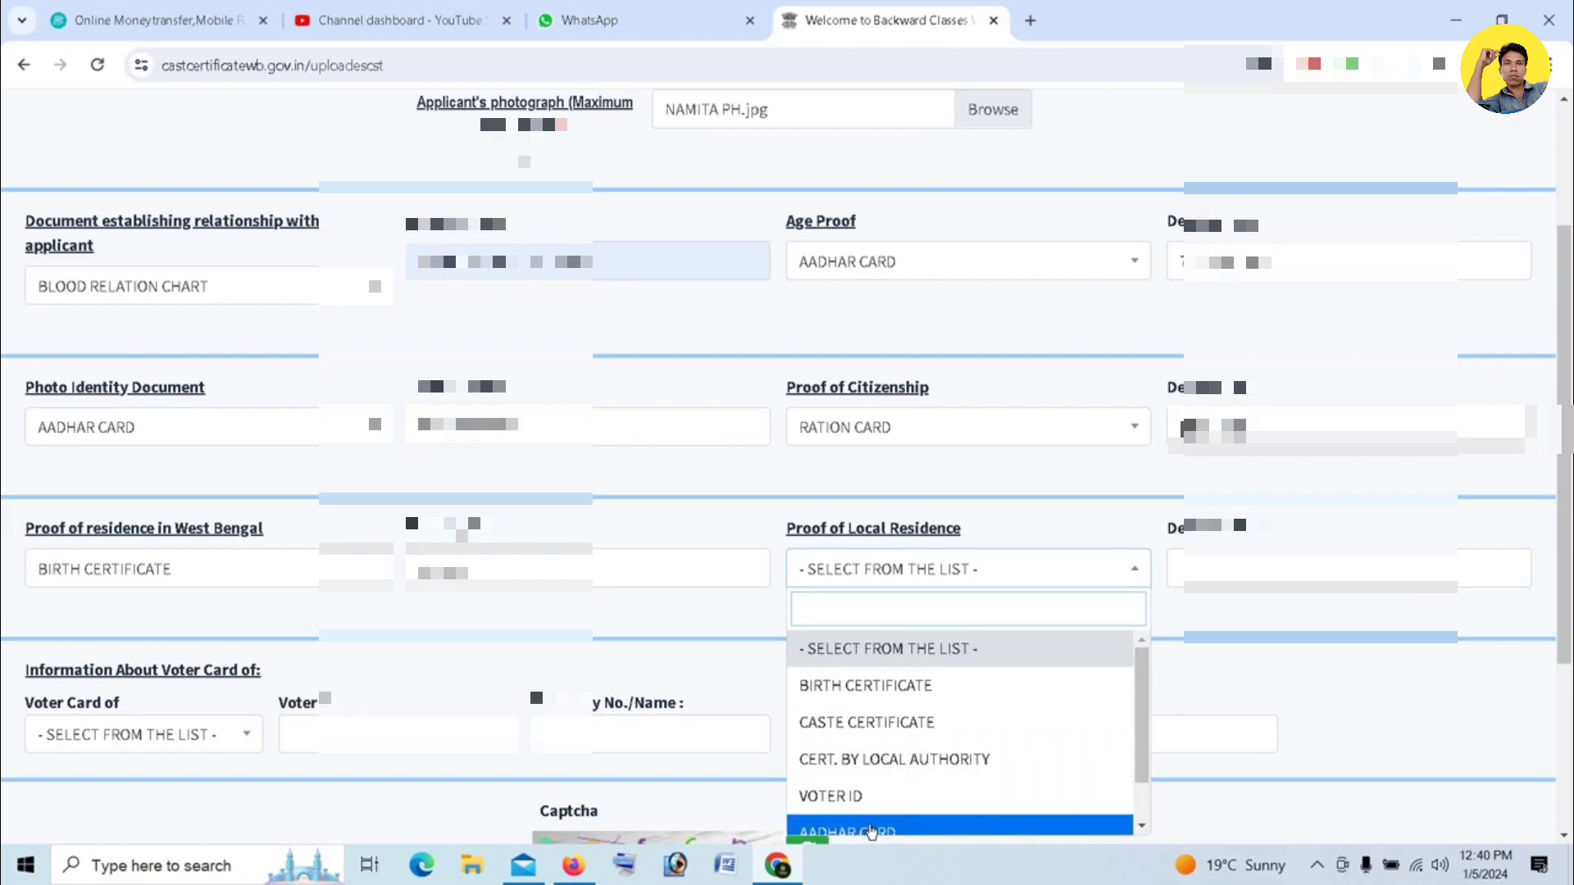
click(861, 829)
click(1344, 569)
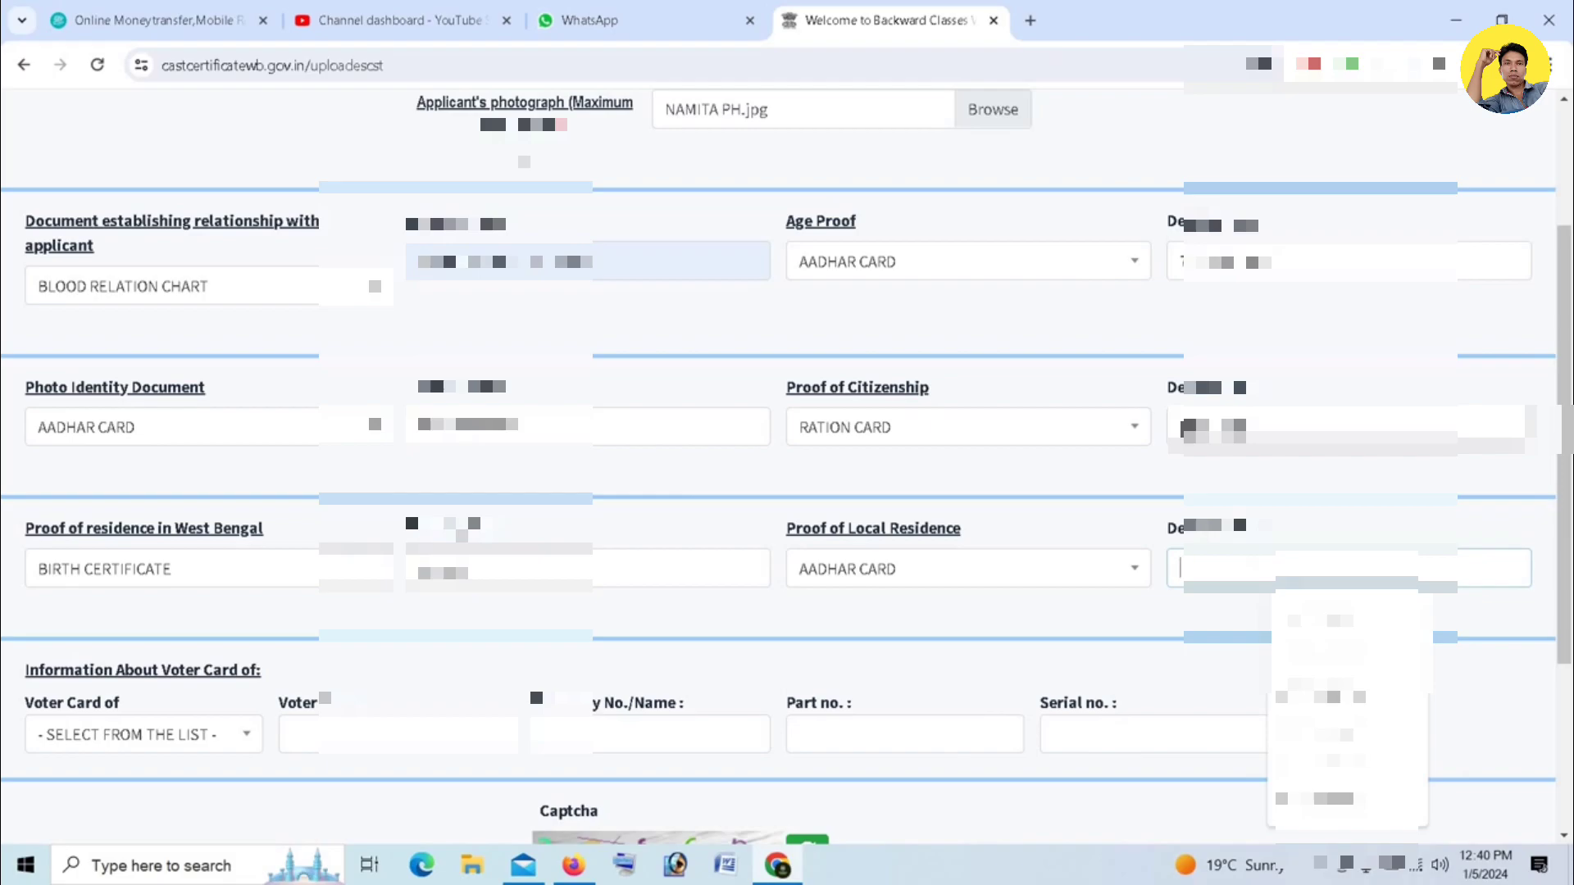
text(7)
scroll(787, 467, down, 4)
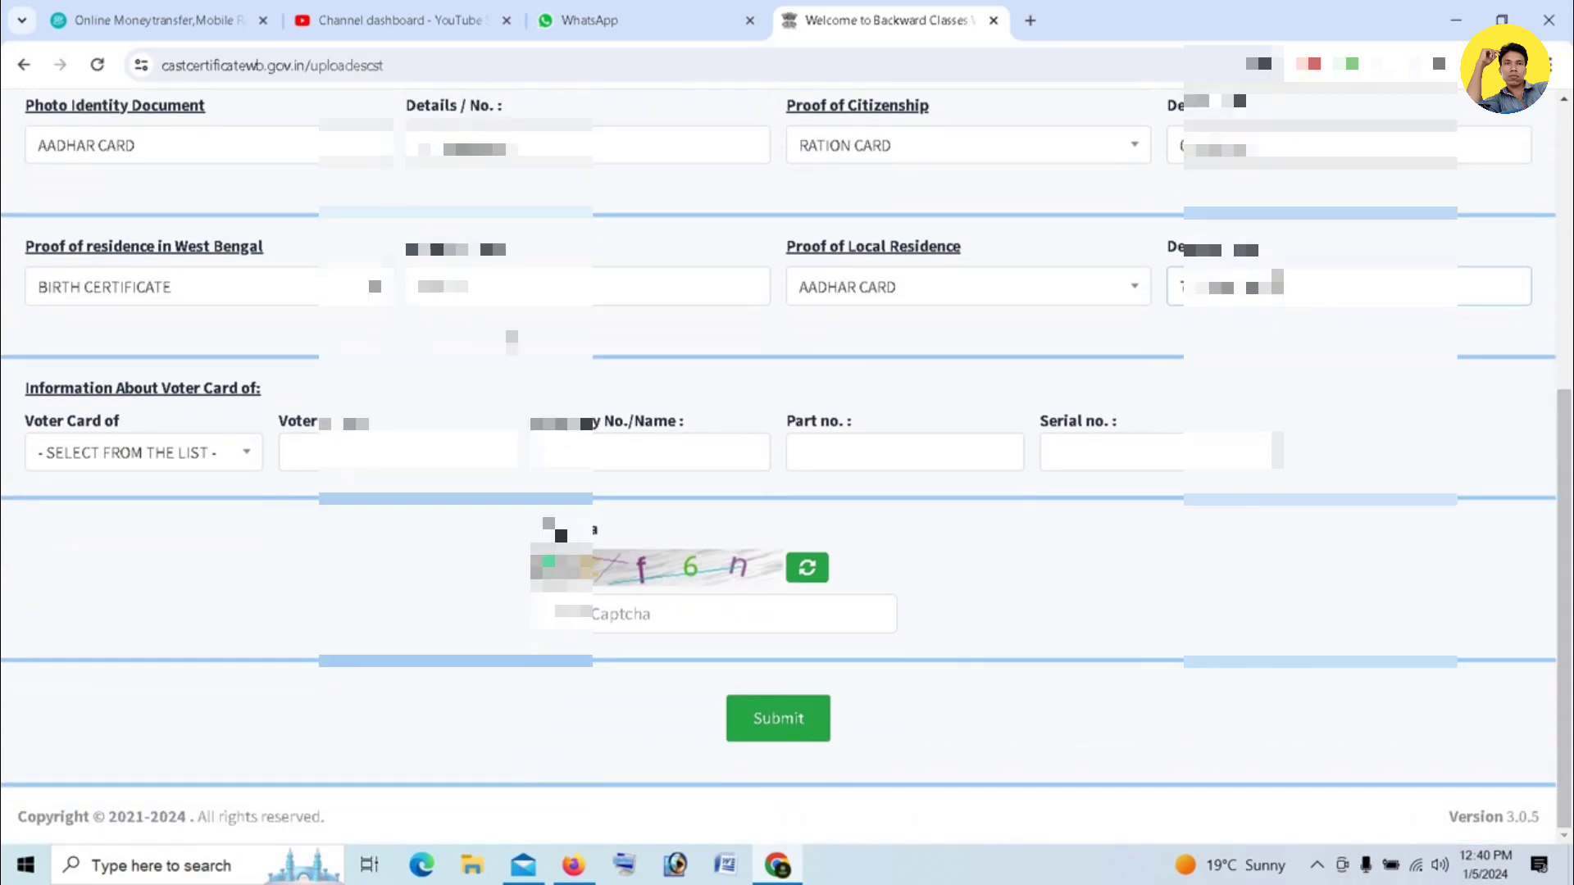
- Set the voter card holder to FATHER and enter the father's voter ID number
click(236, 455)
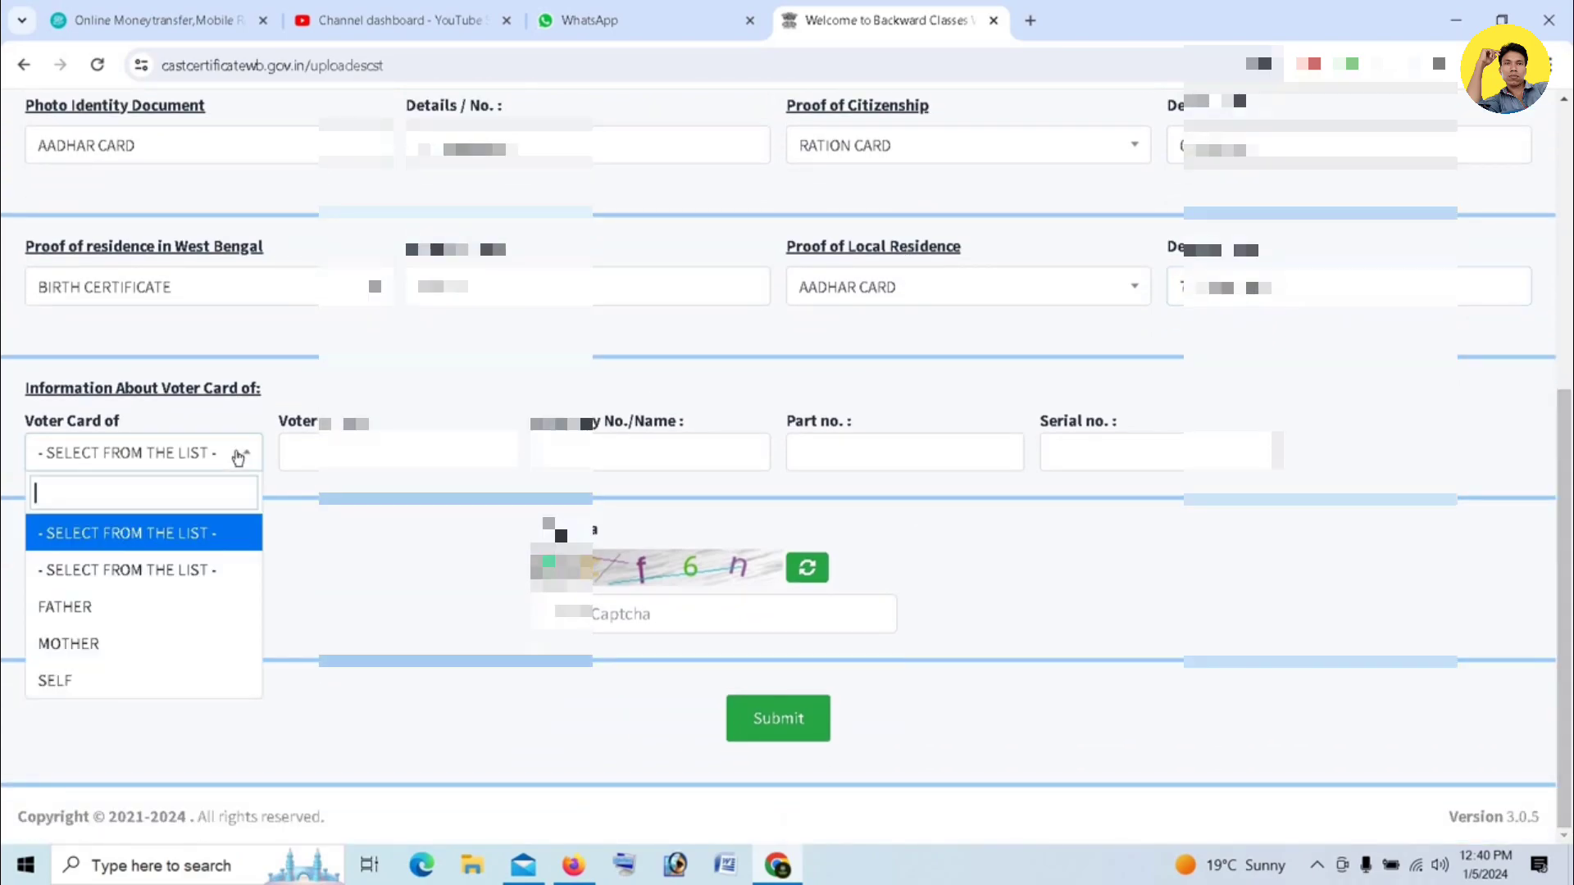
click(67, 620)
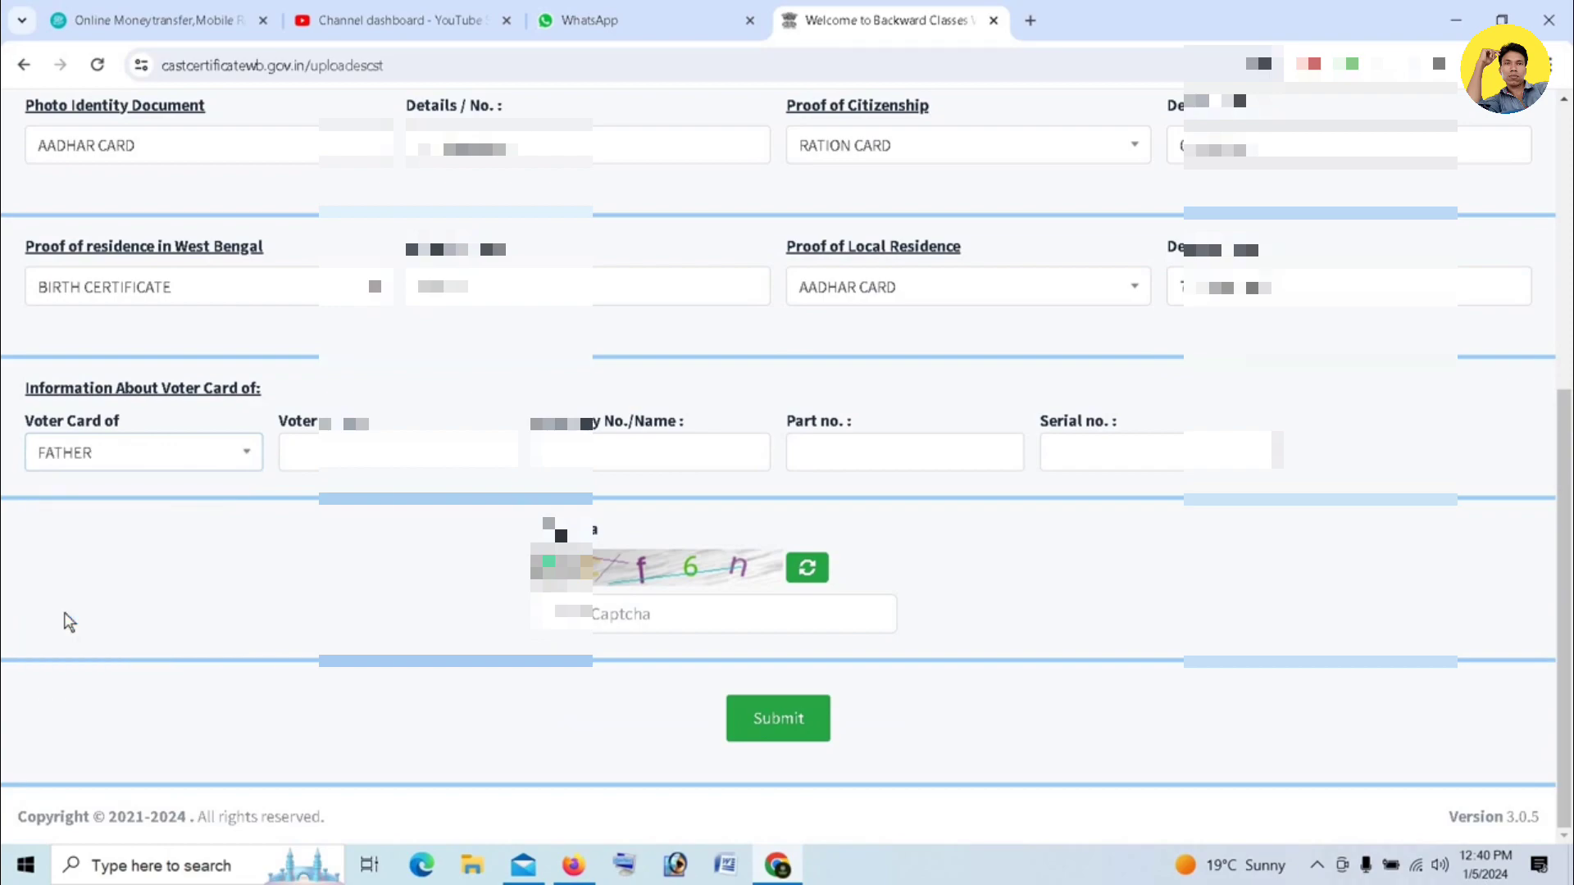
click(317, 452)
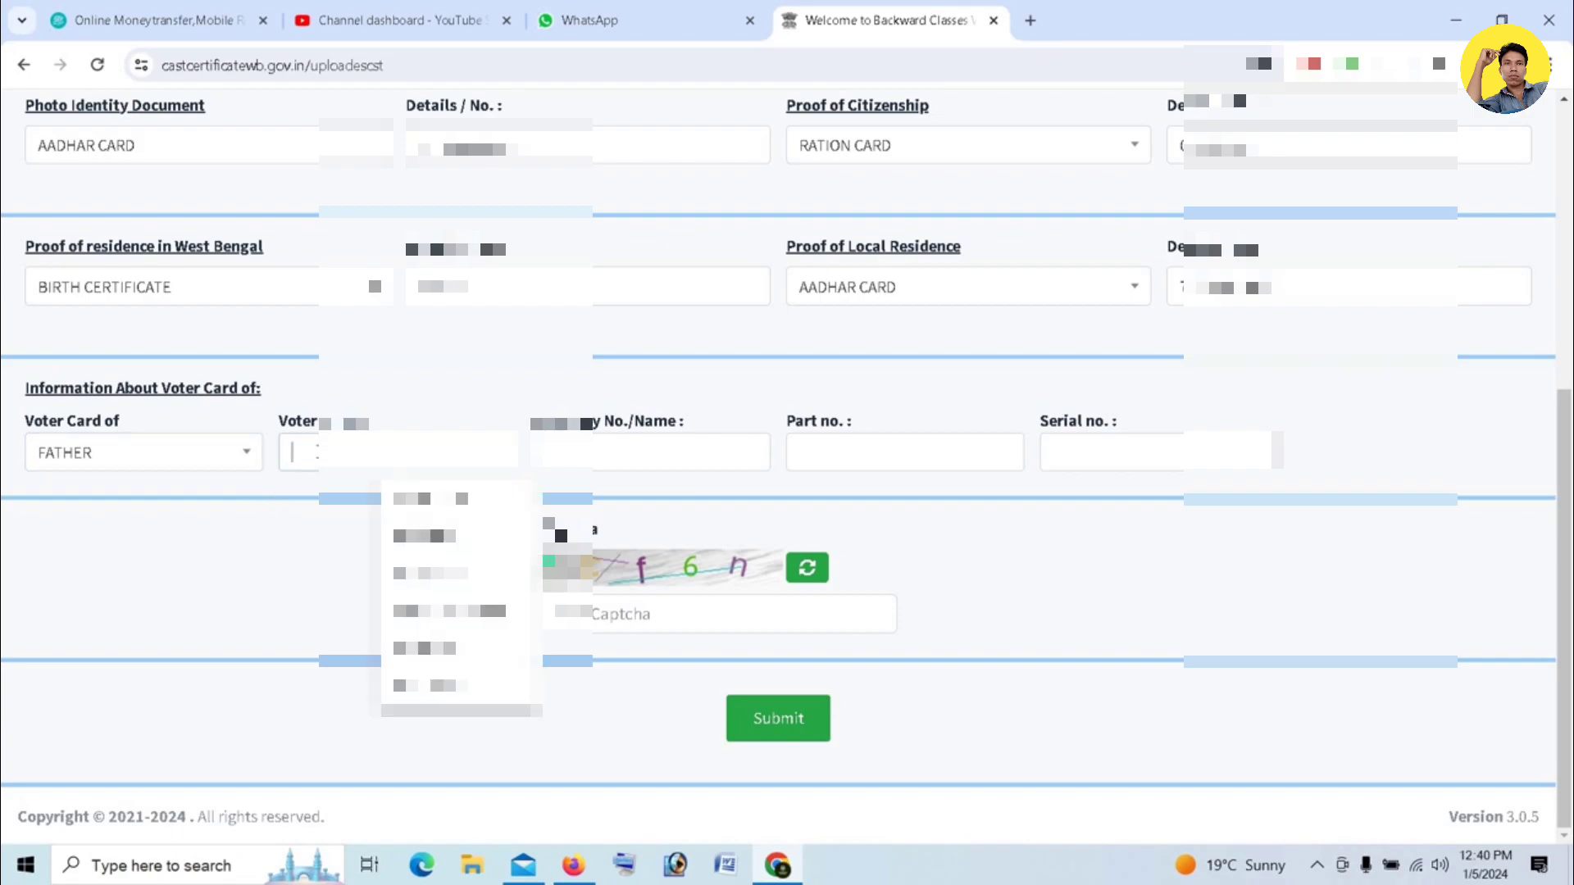
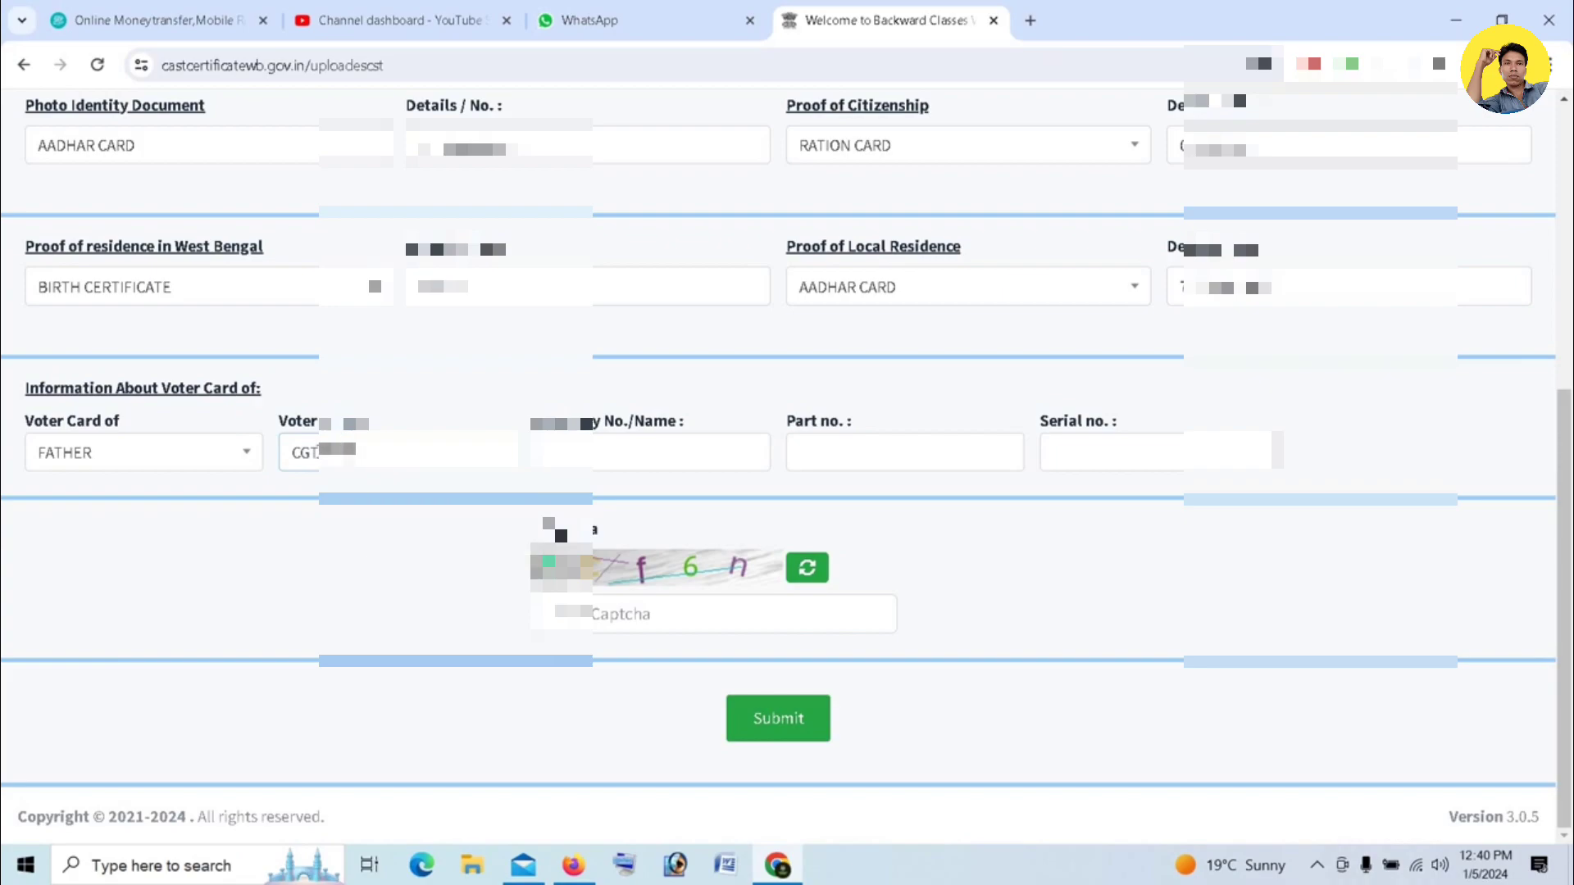
click(675, 457)
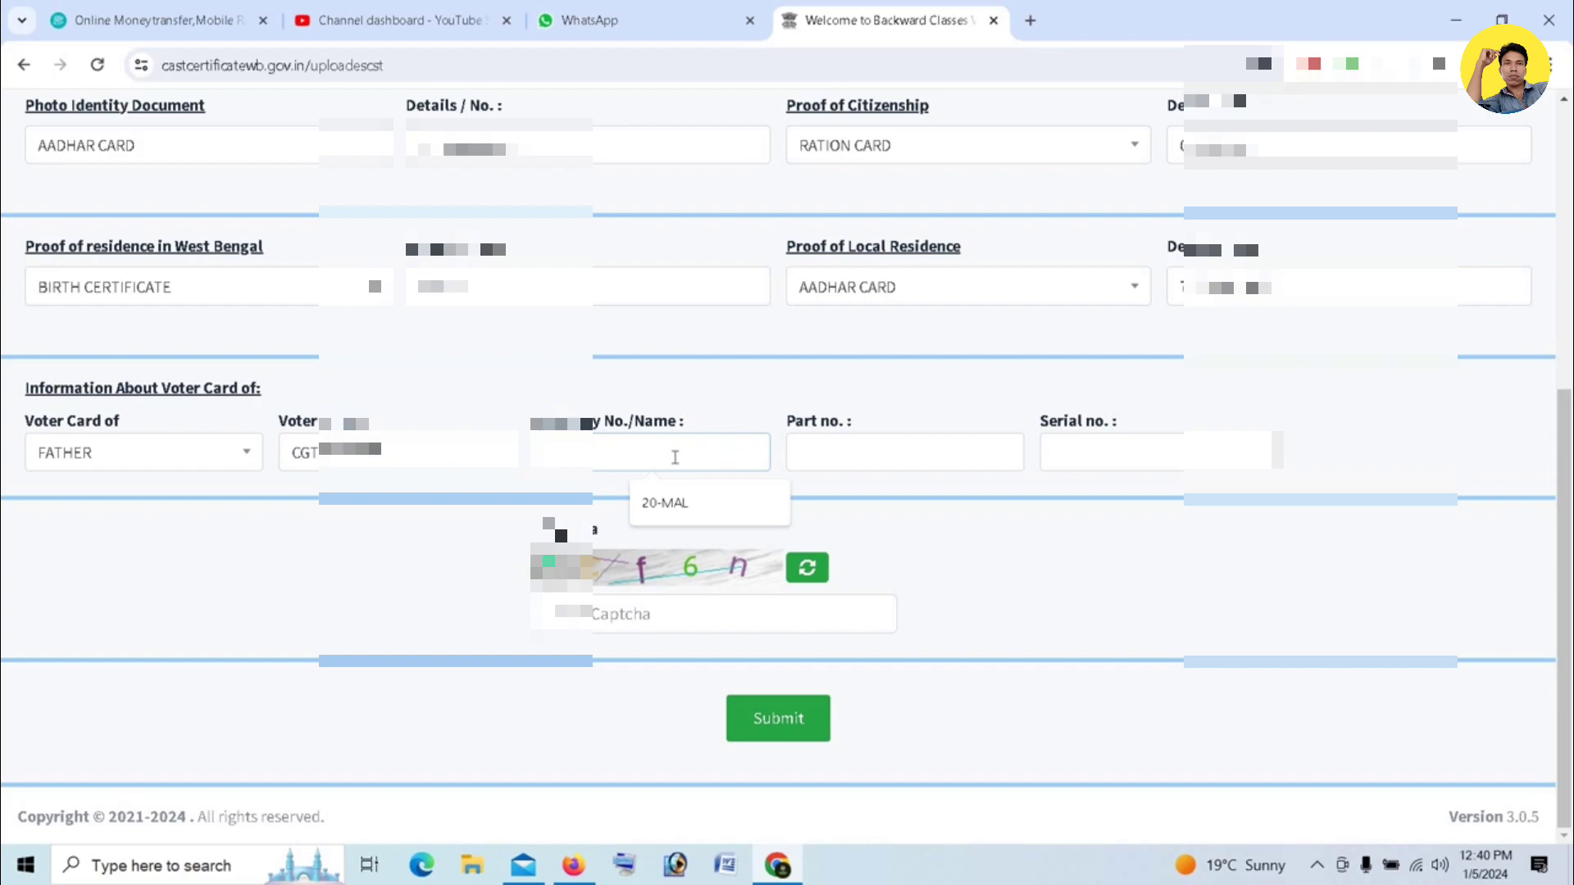
click(664, 502)
click(854, 456)
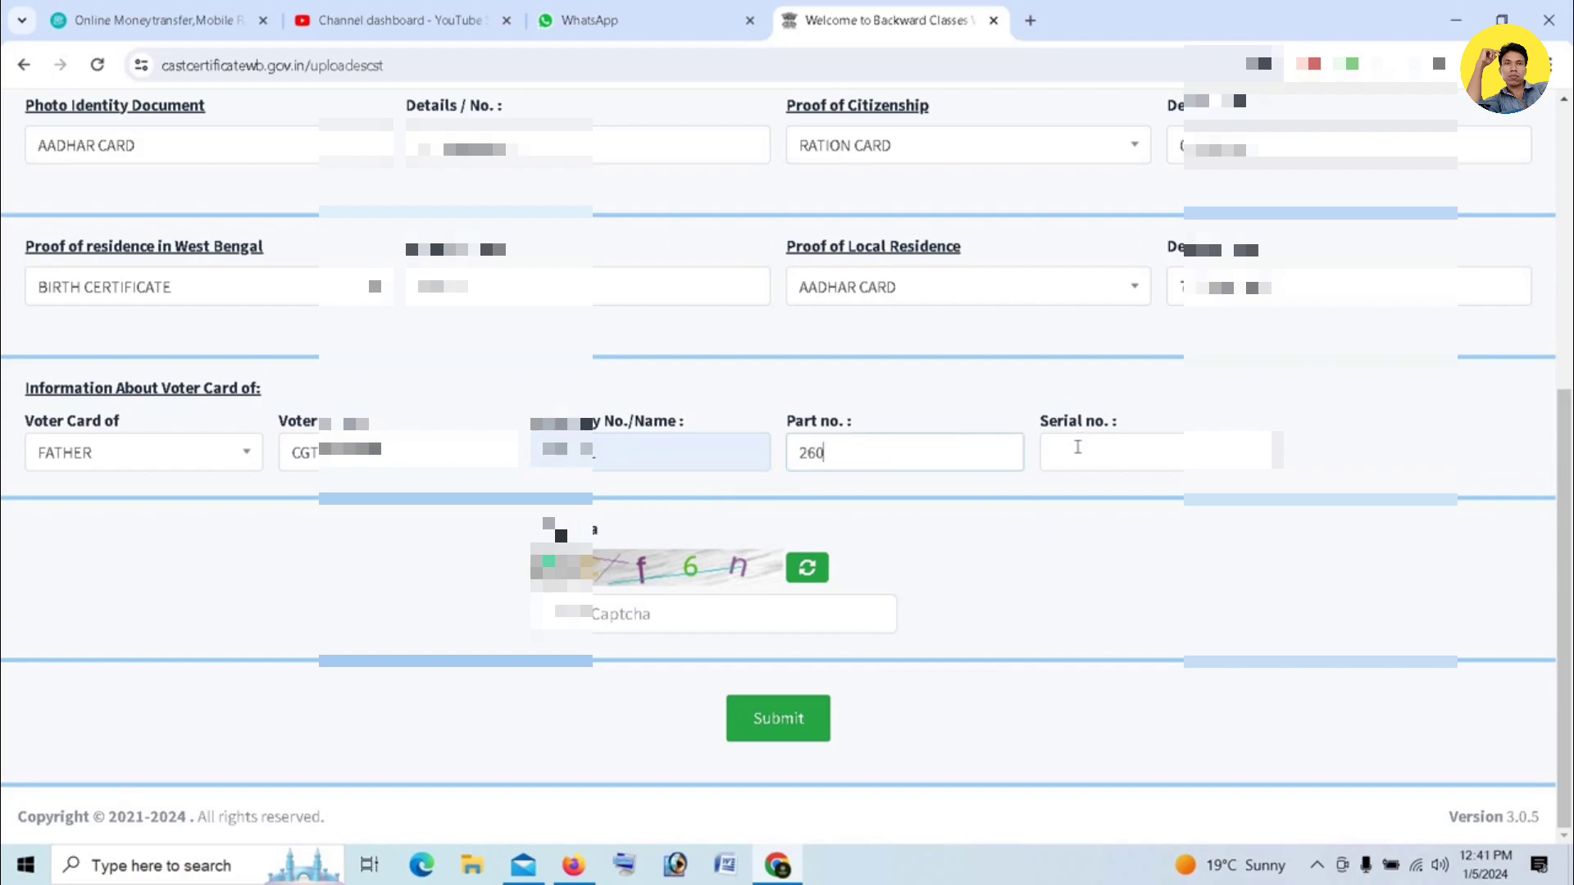
click(1078, 446)
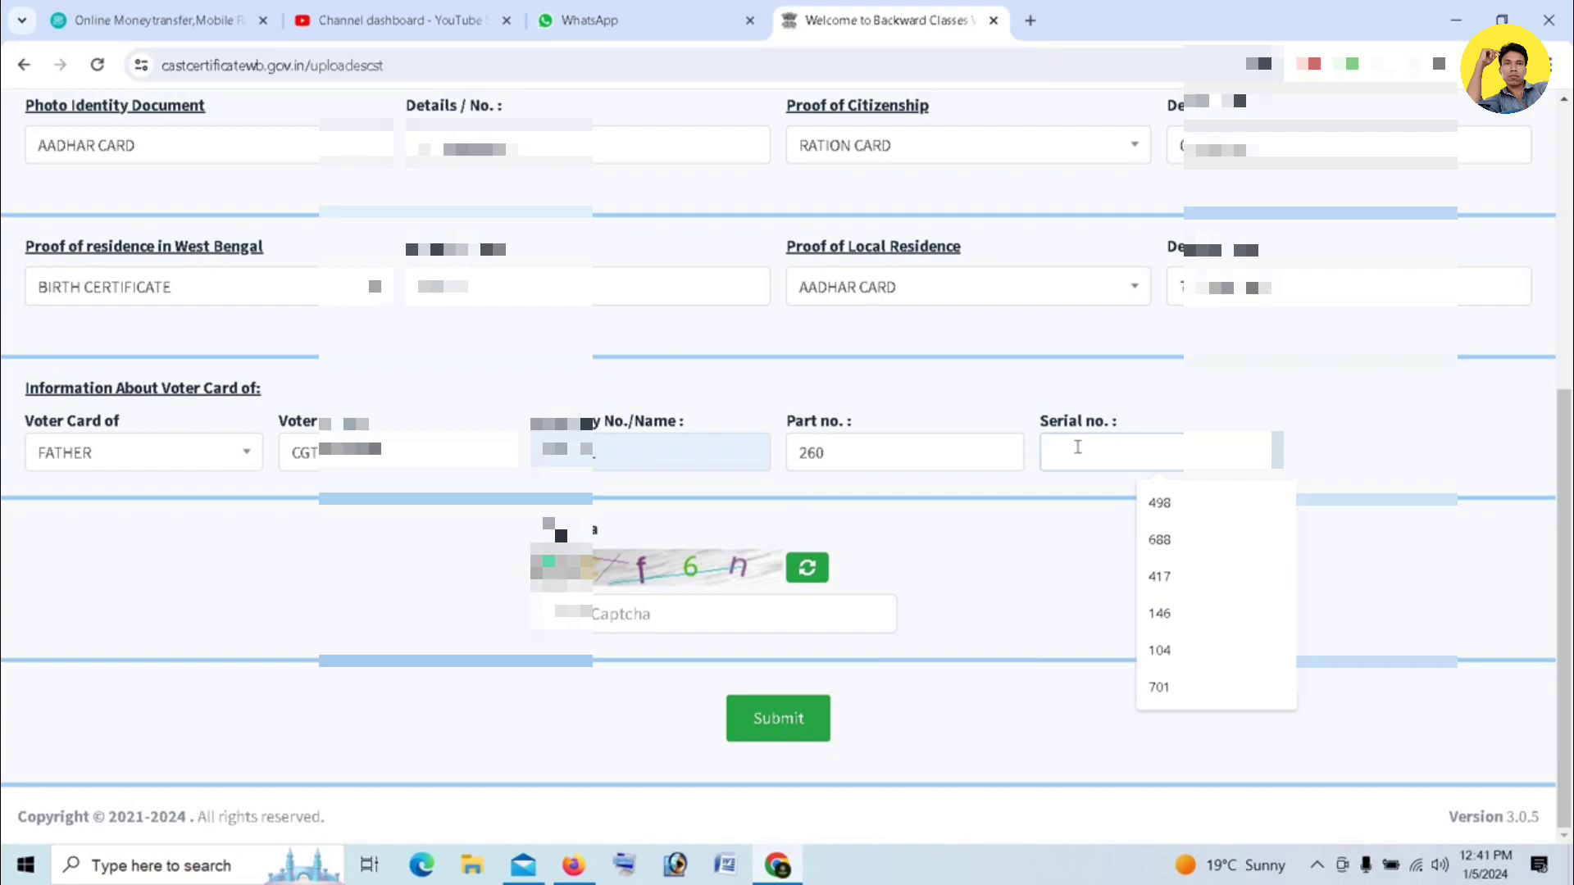
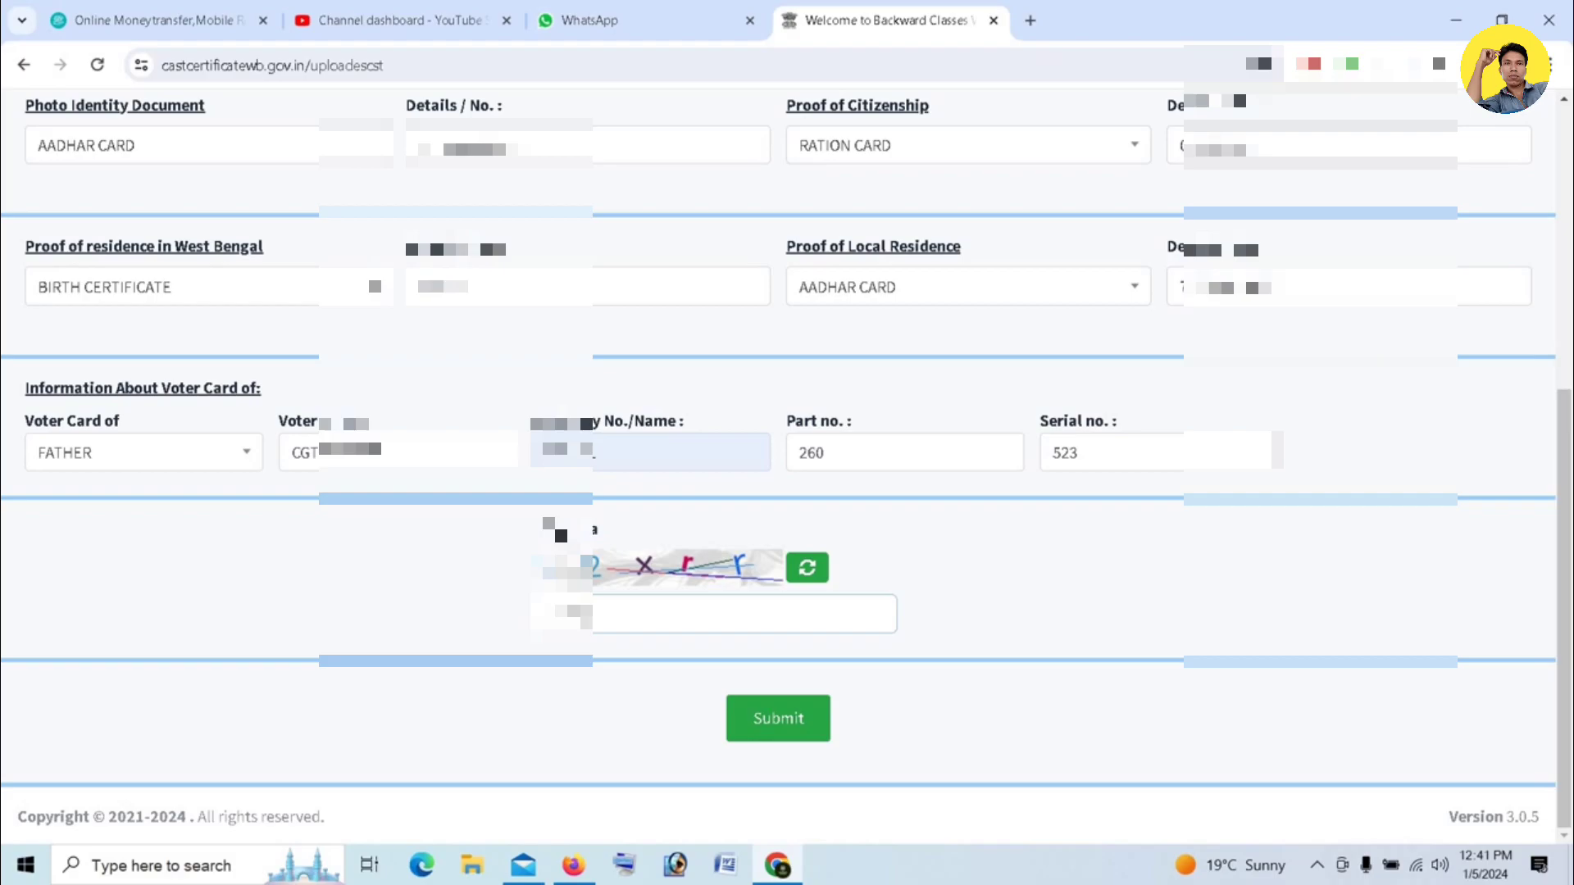
click(759, 718)
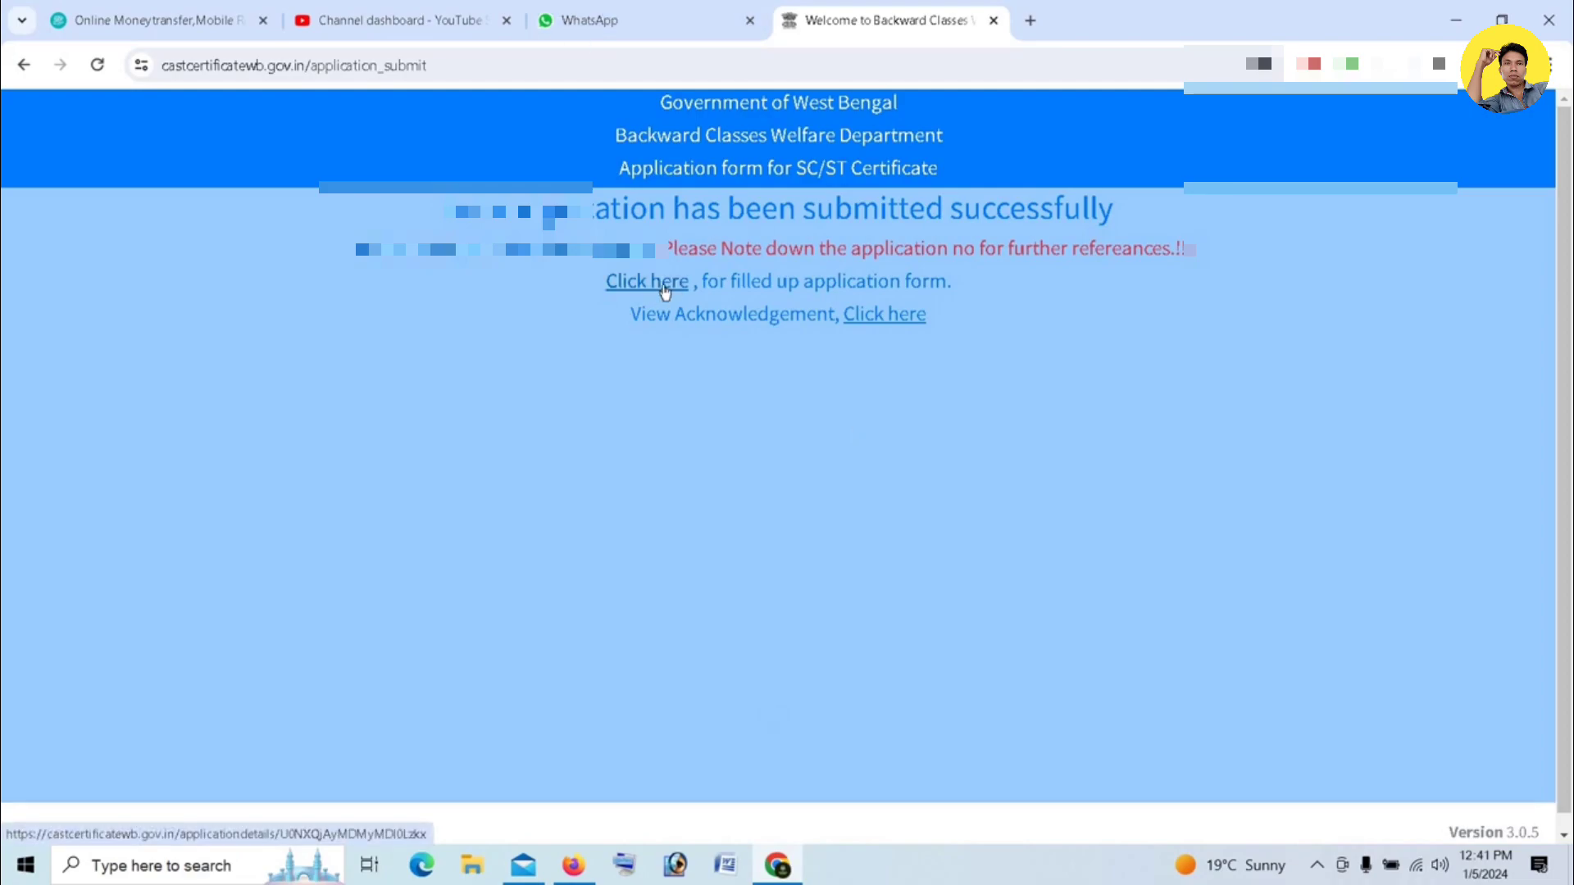
- Open the filled-up application form PDF and print it with the default printer settings
click(665, 288)
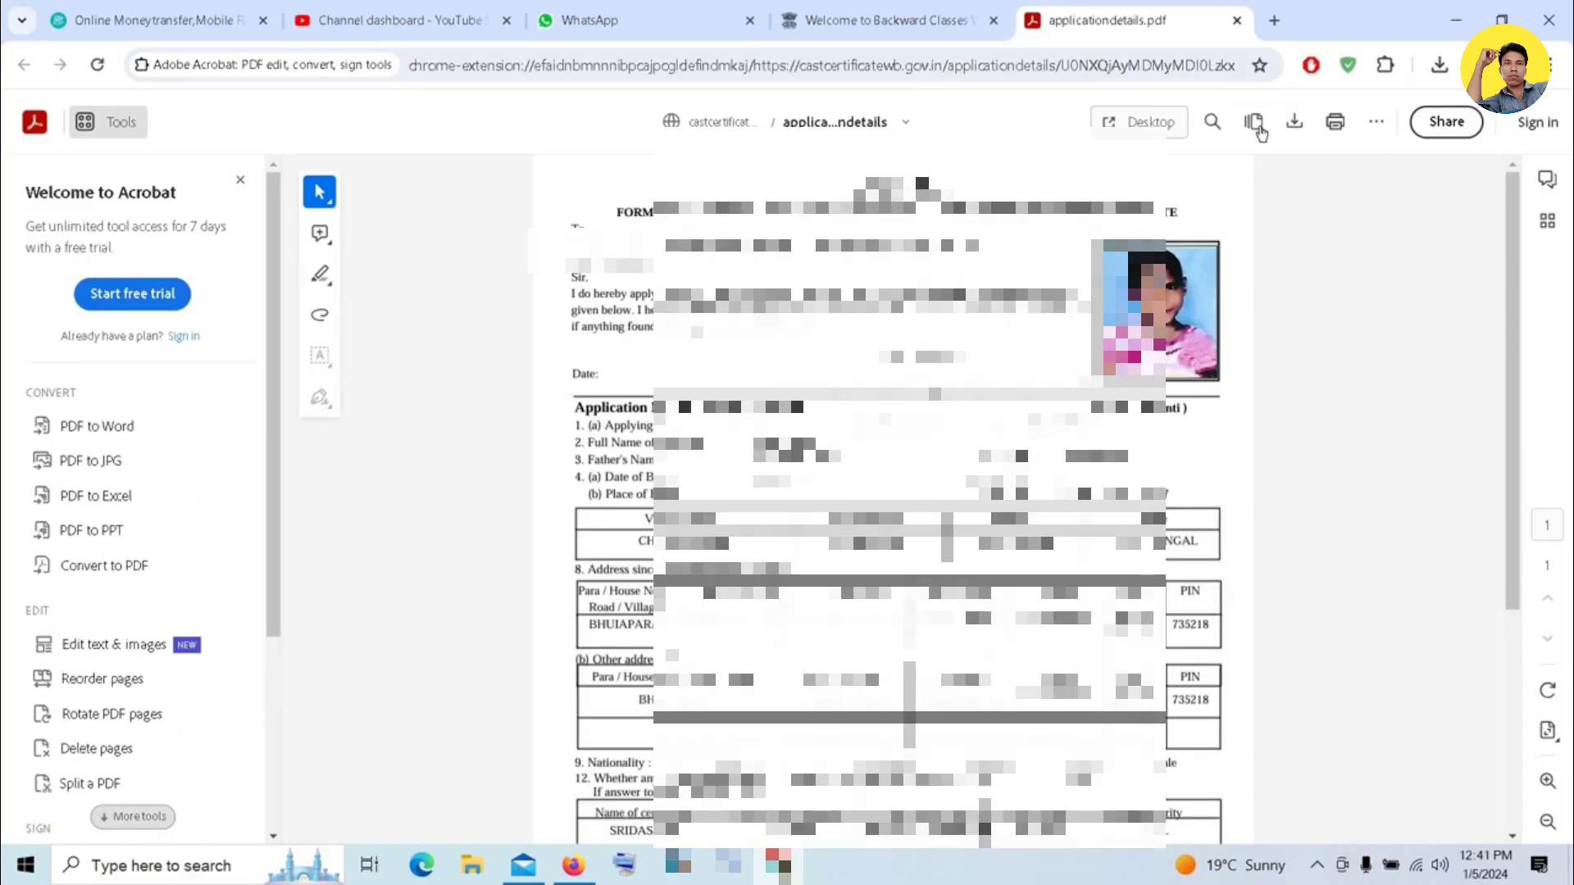
click(1334, 123)
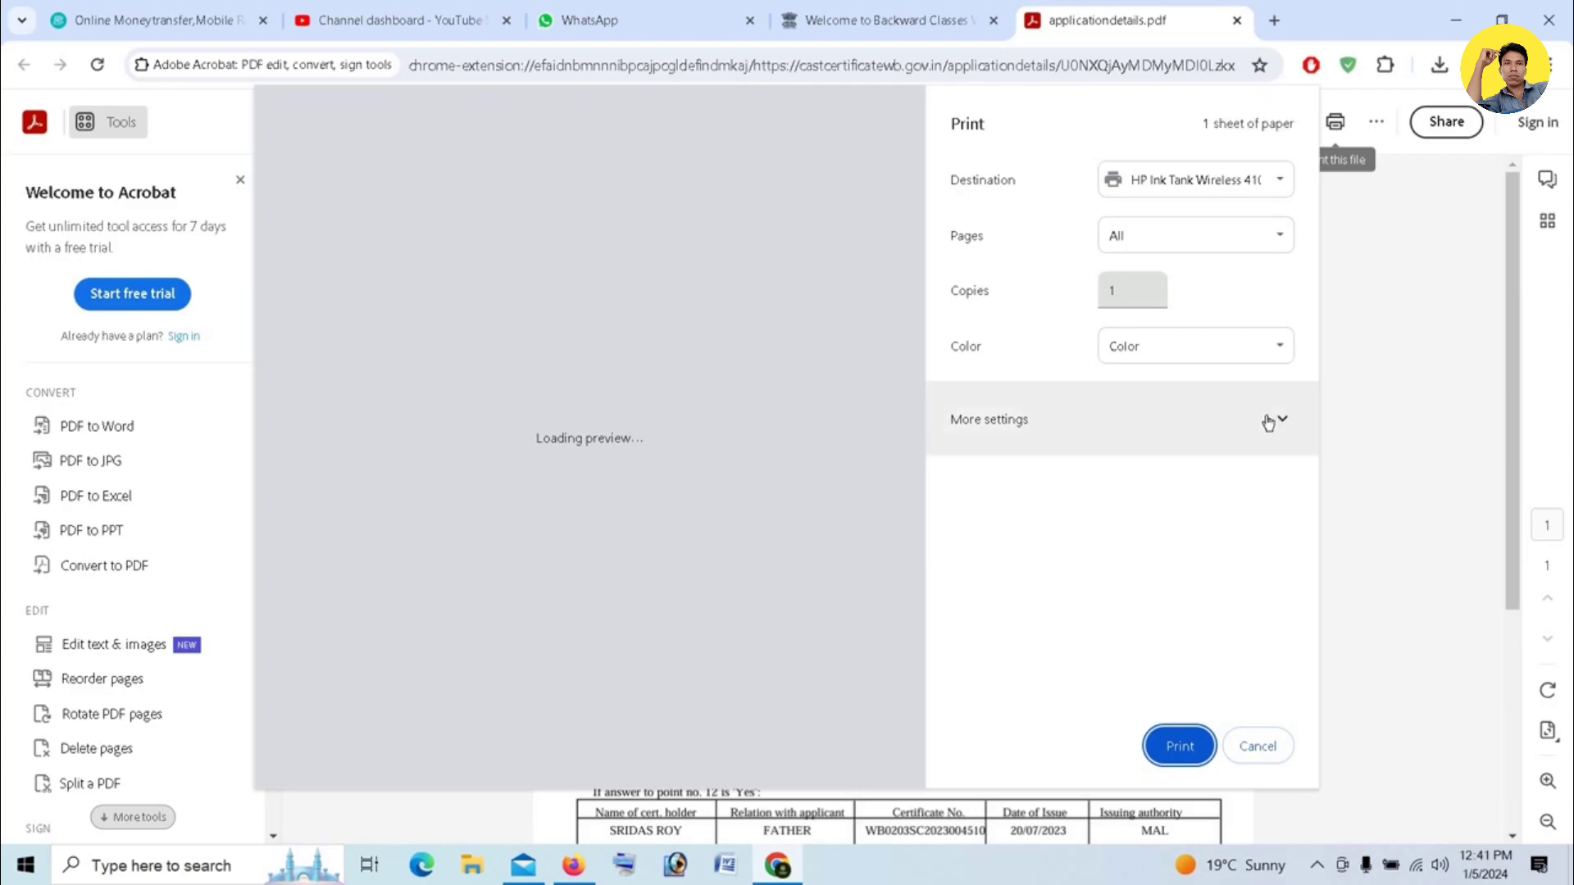
click(1268, 423)
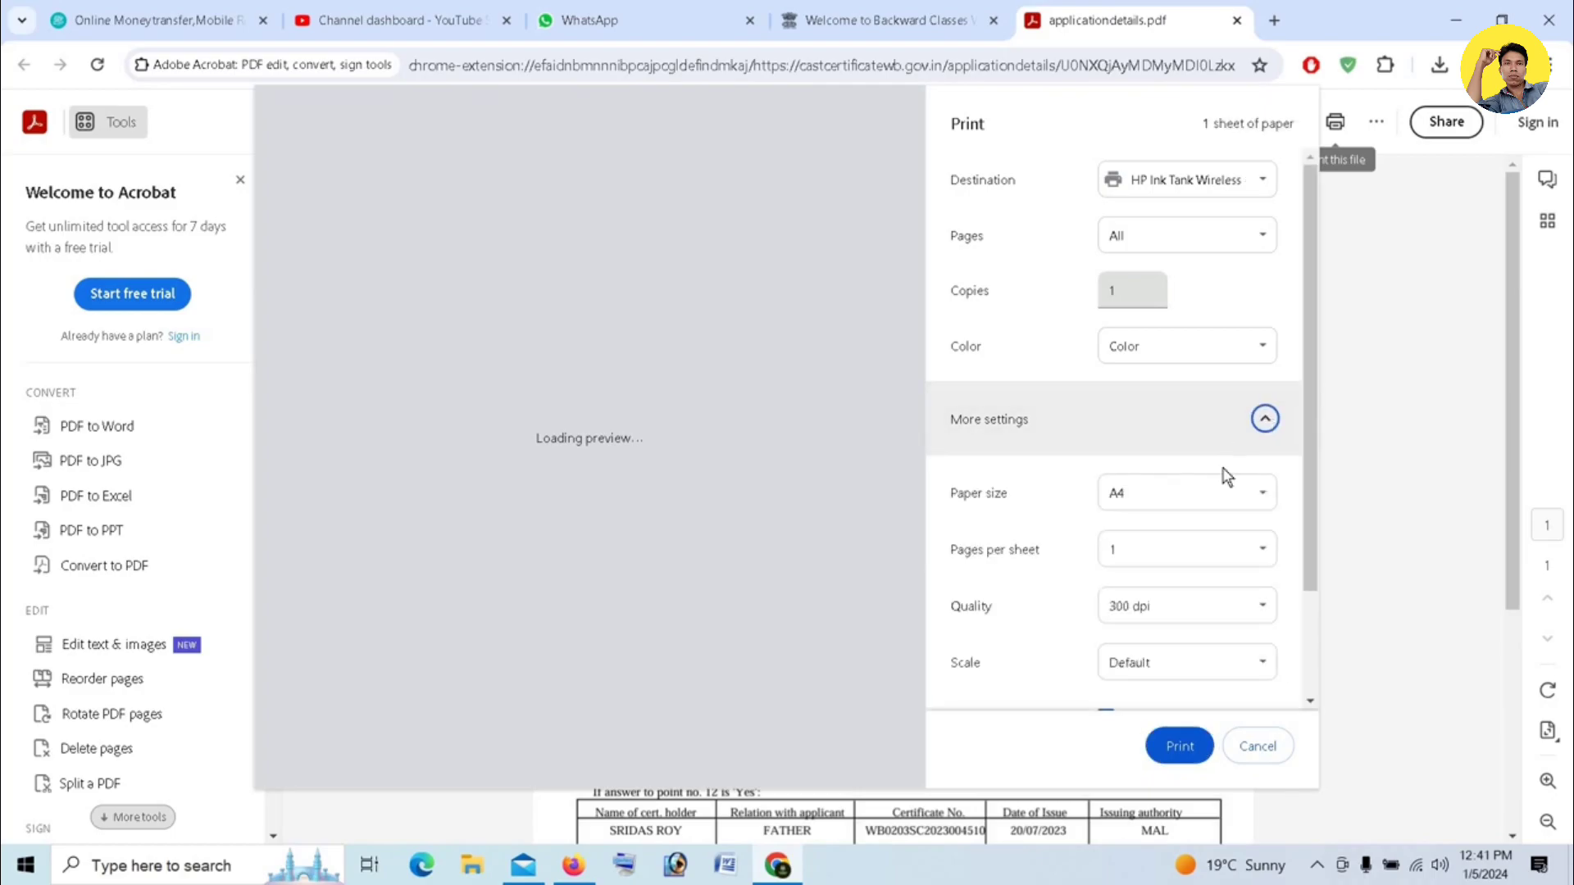
scroll(1163, 588, down, 2)
scroll(1162, 587, up, 2)
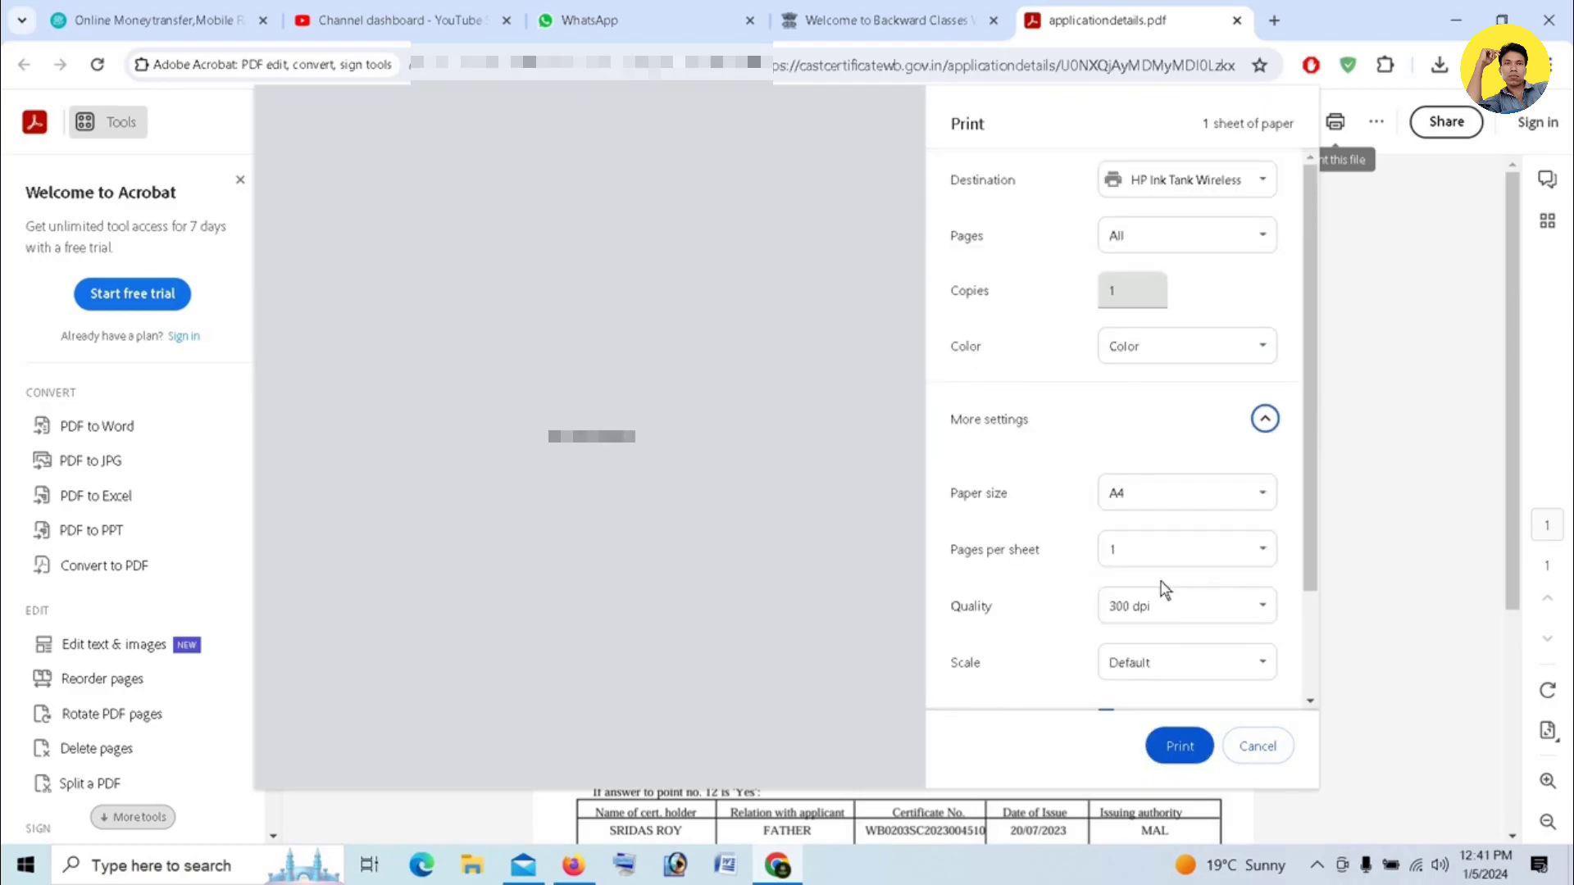
scroll(1163, 588, down, 2)
click(1179, 749)
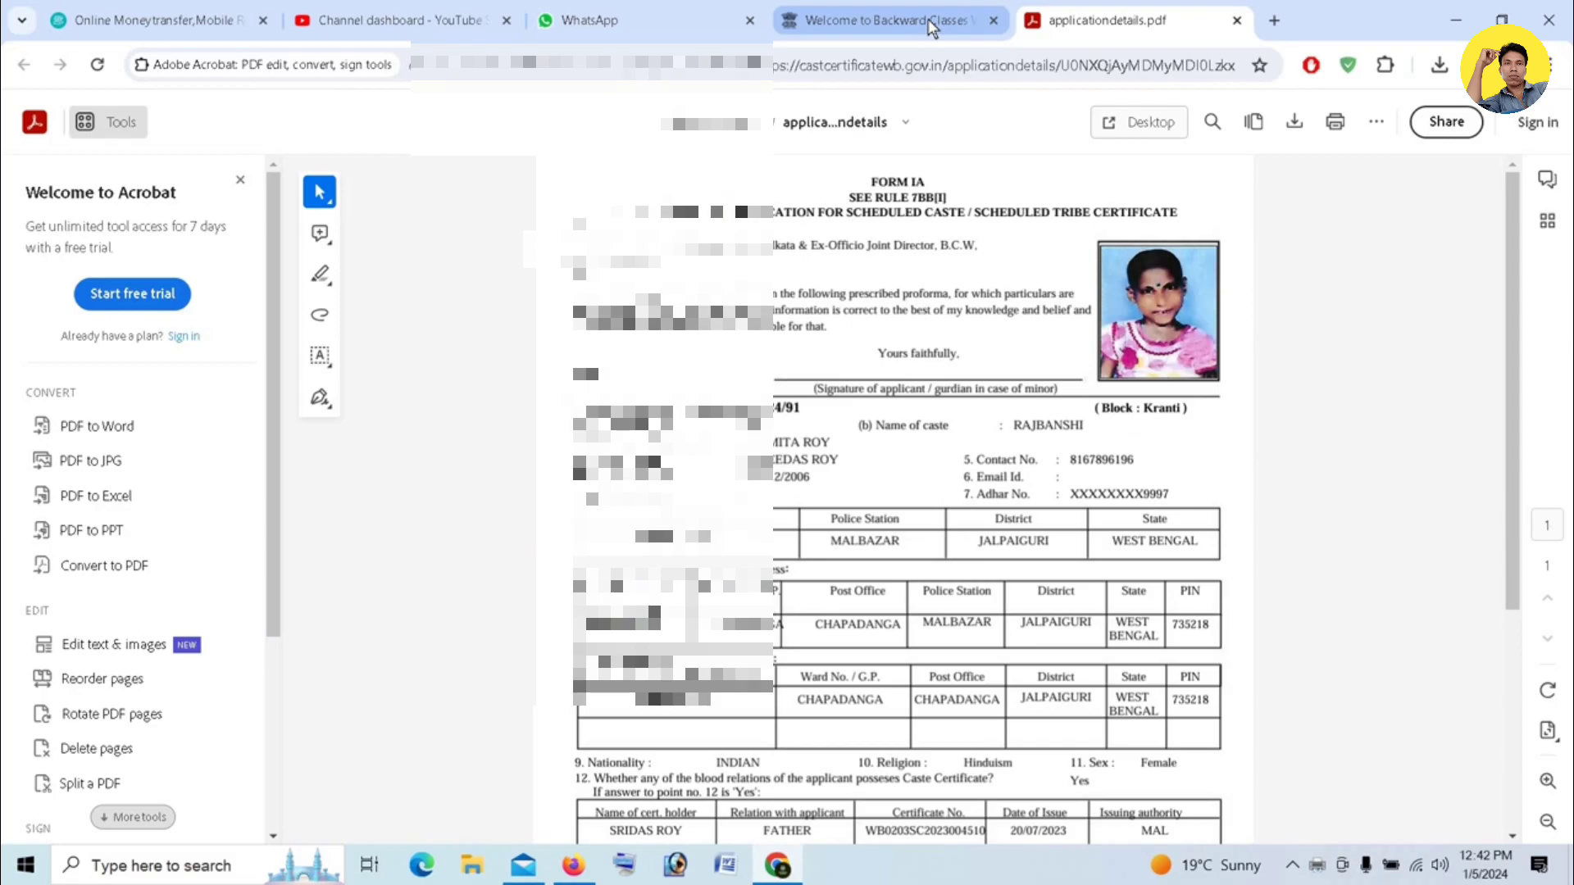
- Open the acknowledgement slip from the submission page and start printing it
click(928, 18)
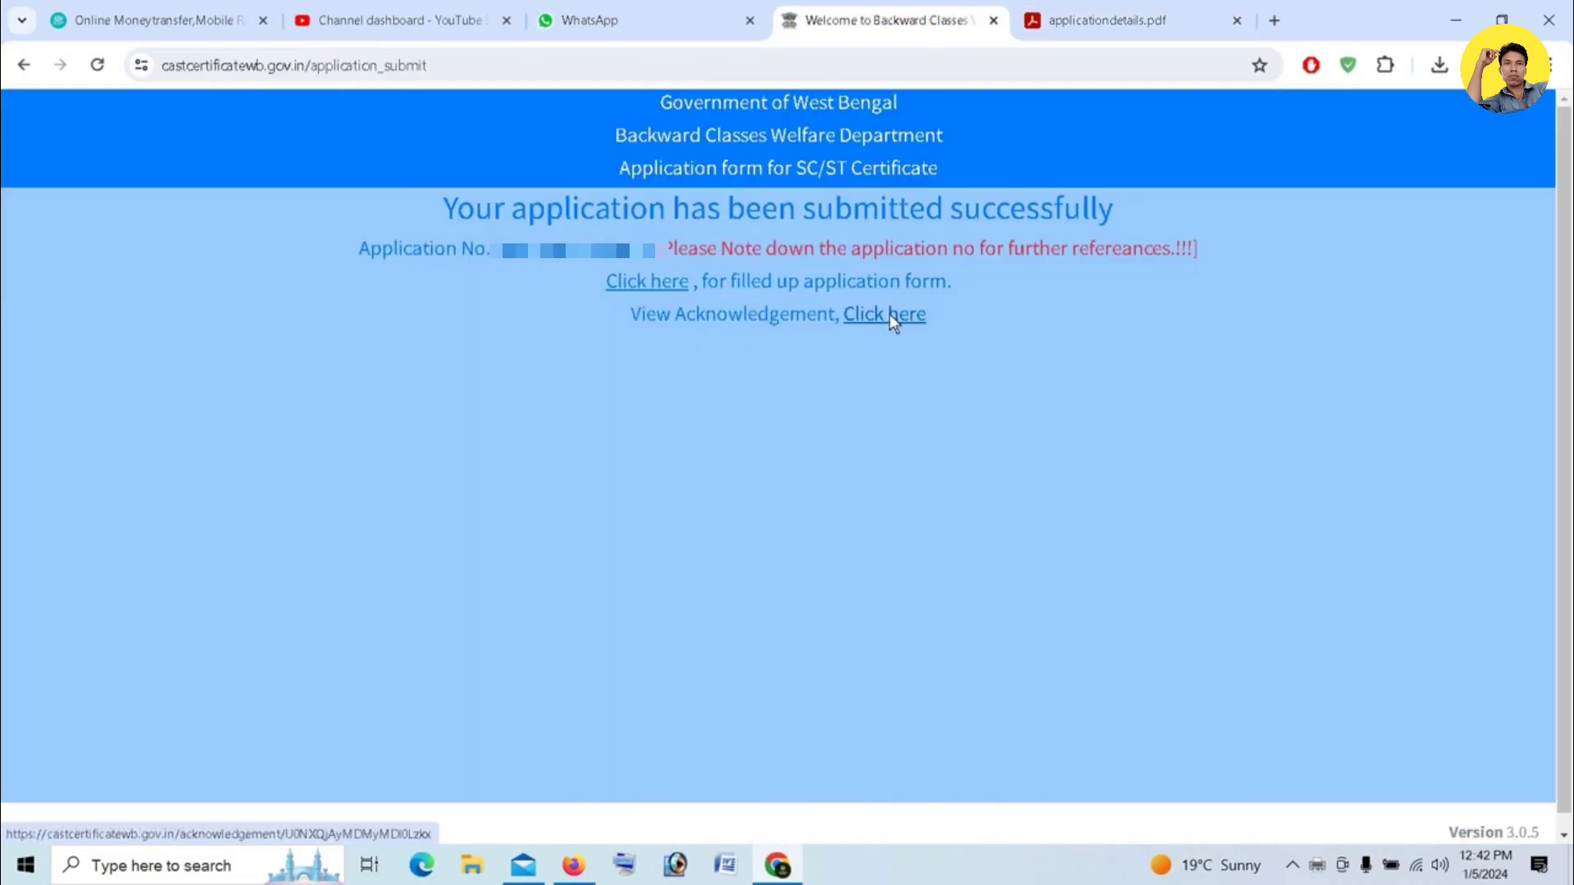
click(893, 319)
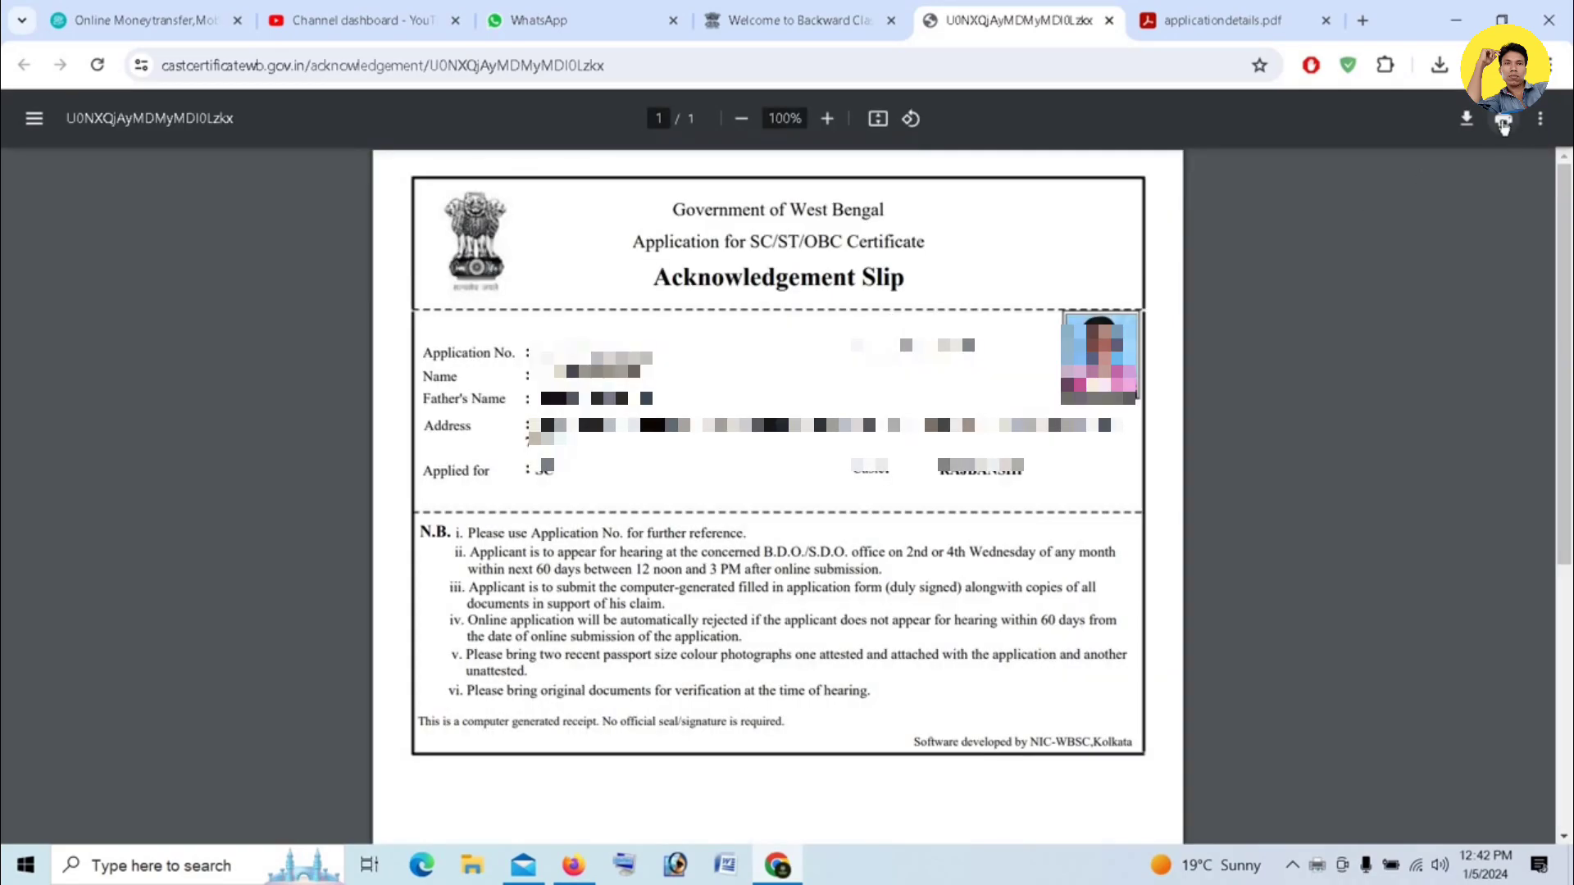
click(1503, 123)
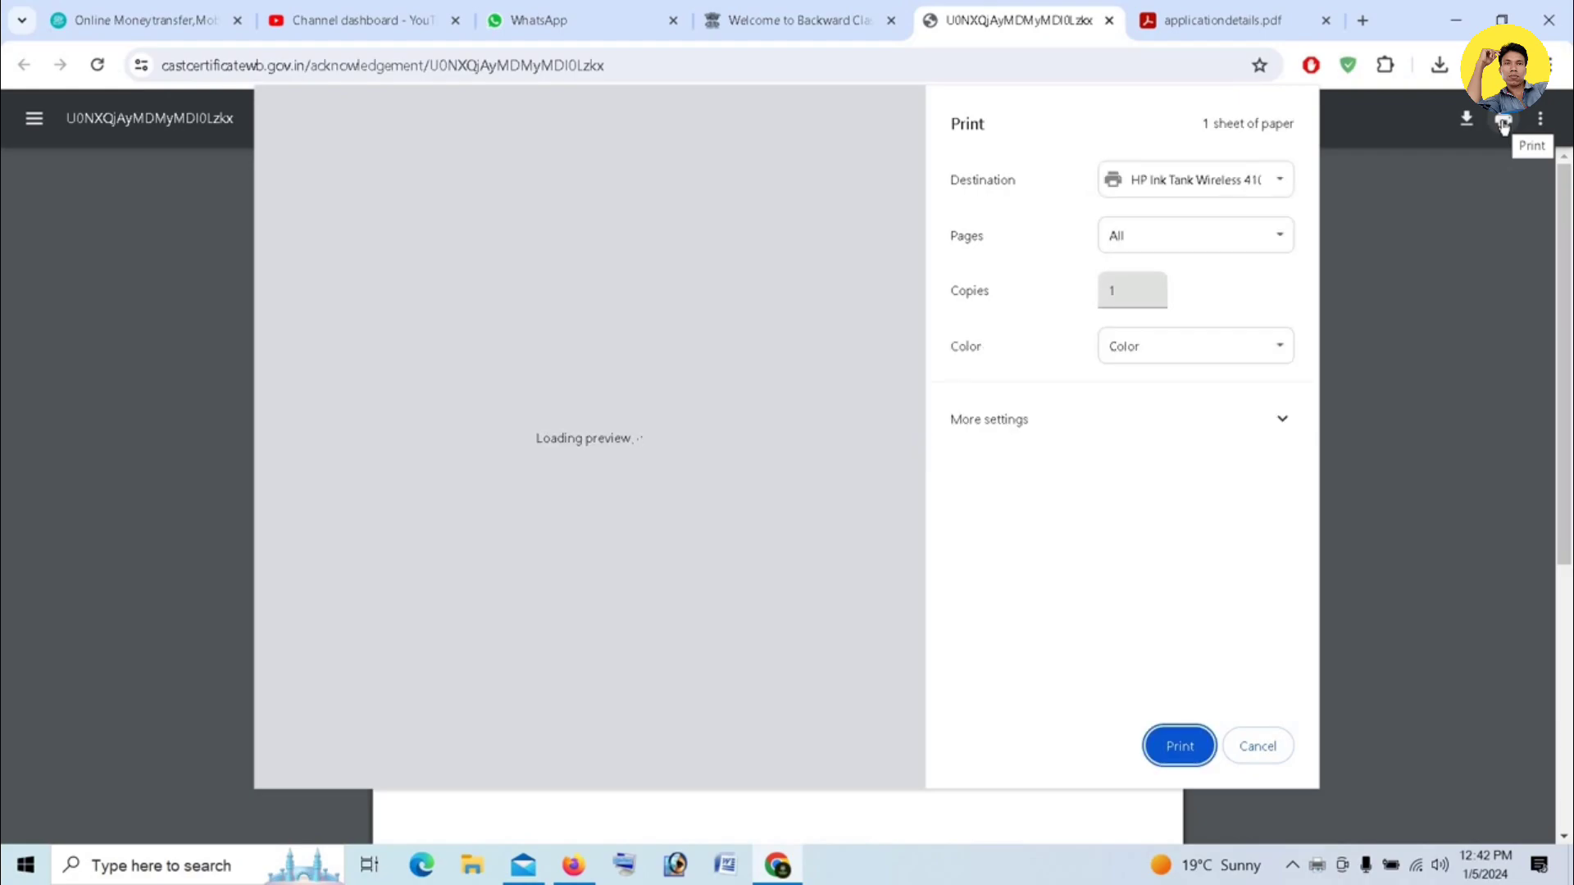
click(1273, 352)
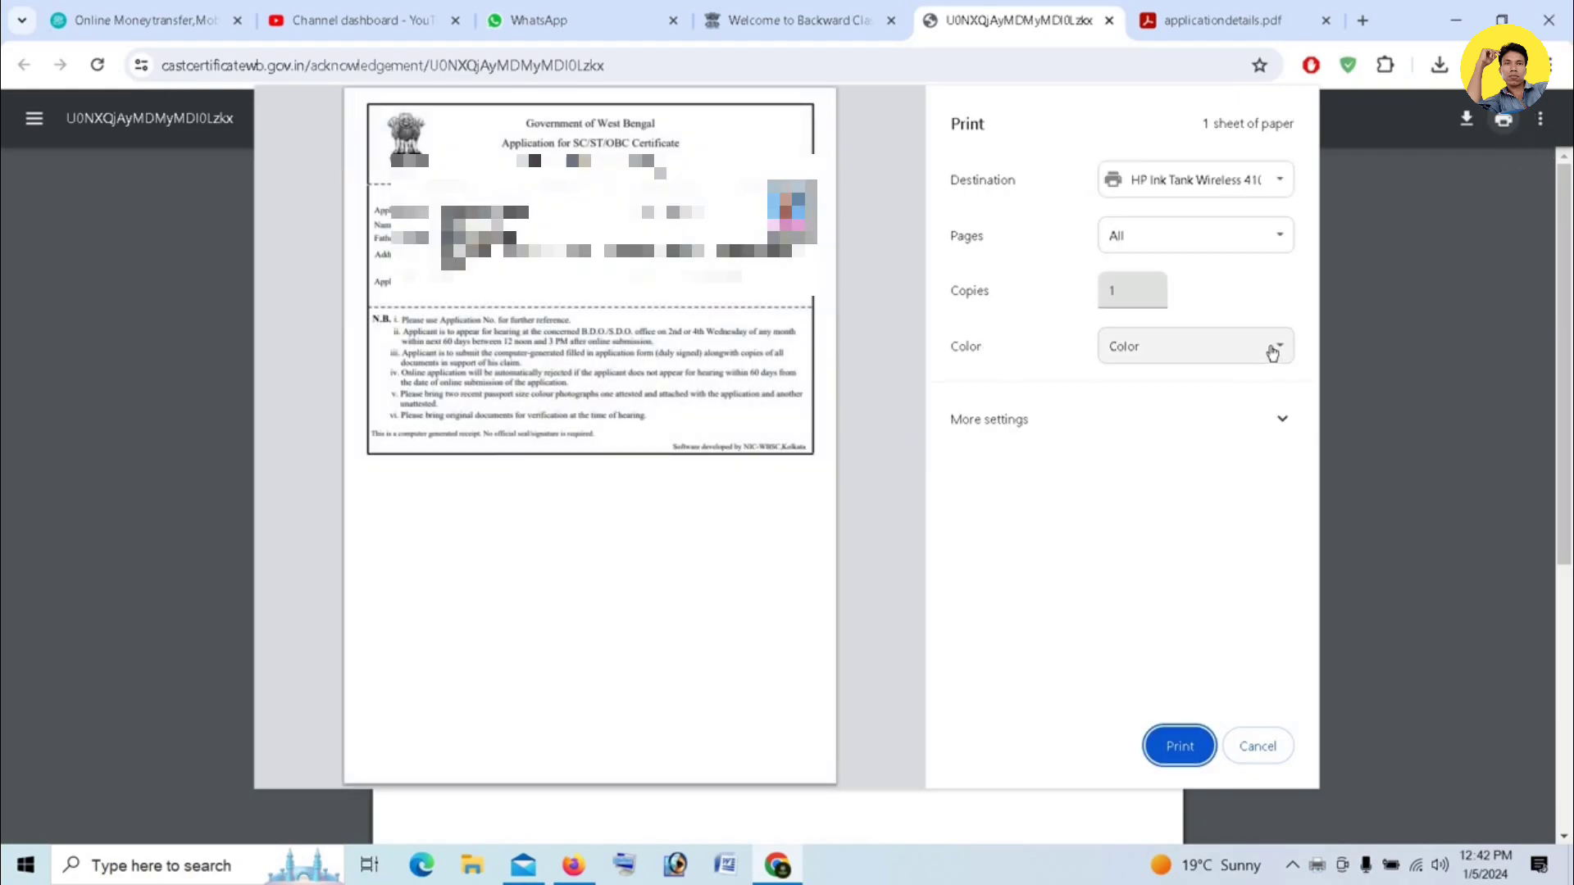
click(1178, 391)
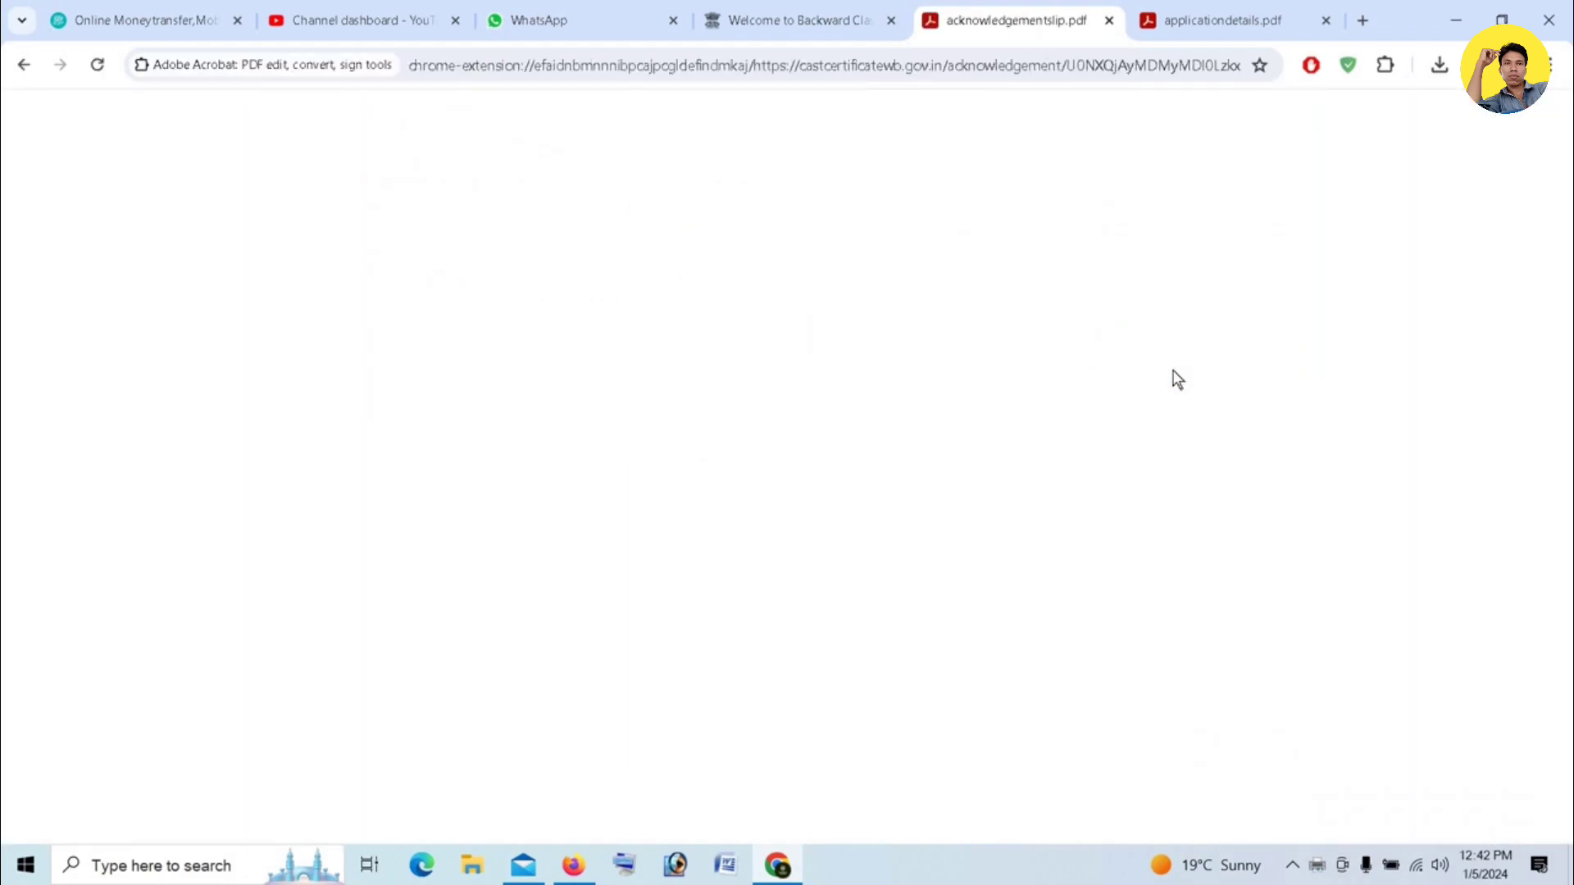